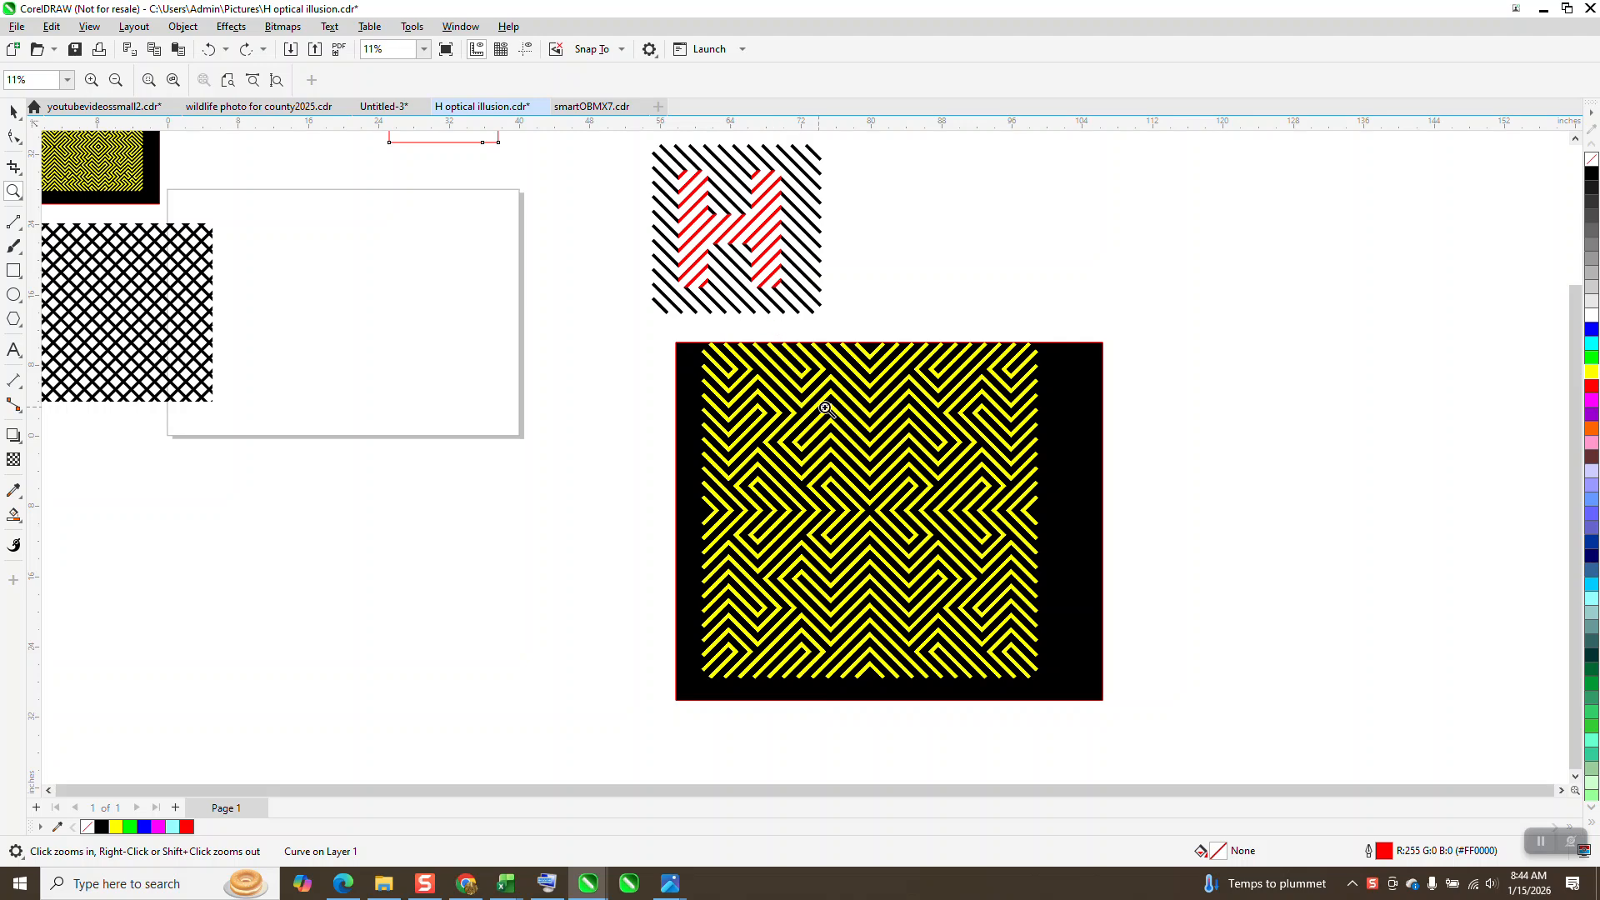
Step: Center the loose black crosshatch pattern on the page and show the guidelines over it
{"action": "scroll", "coordinate": [999, 479], "scroll_direction": "down", "scroll_amount": 1}
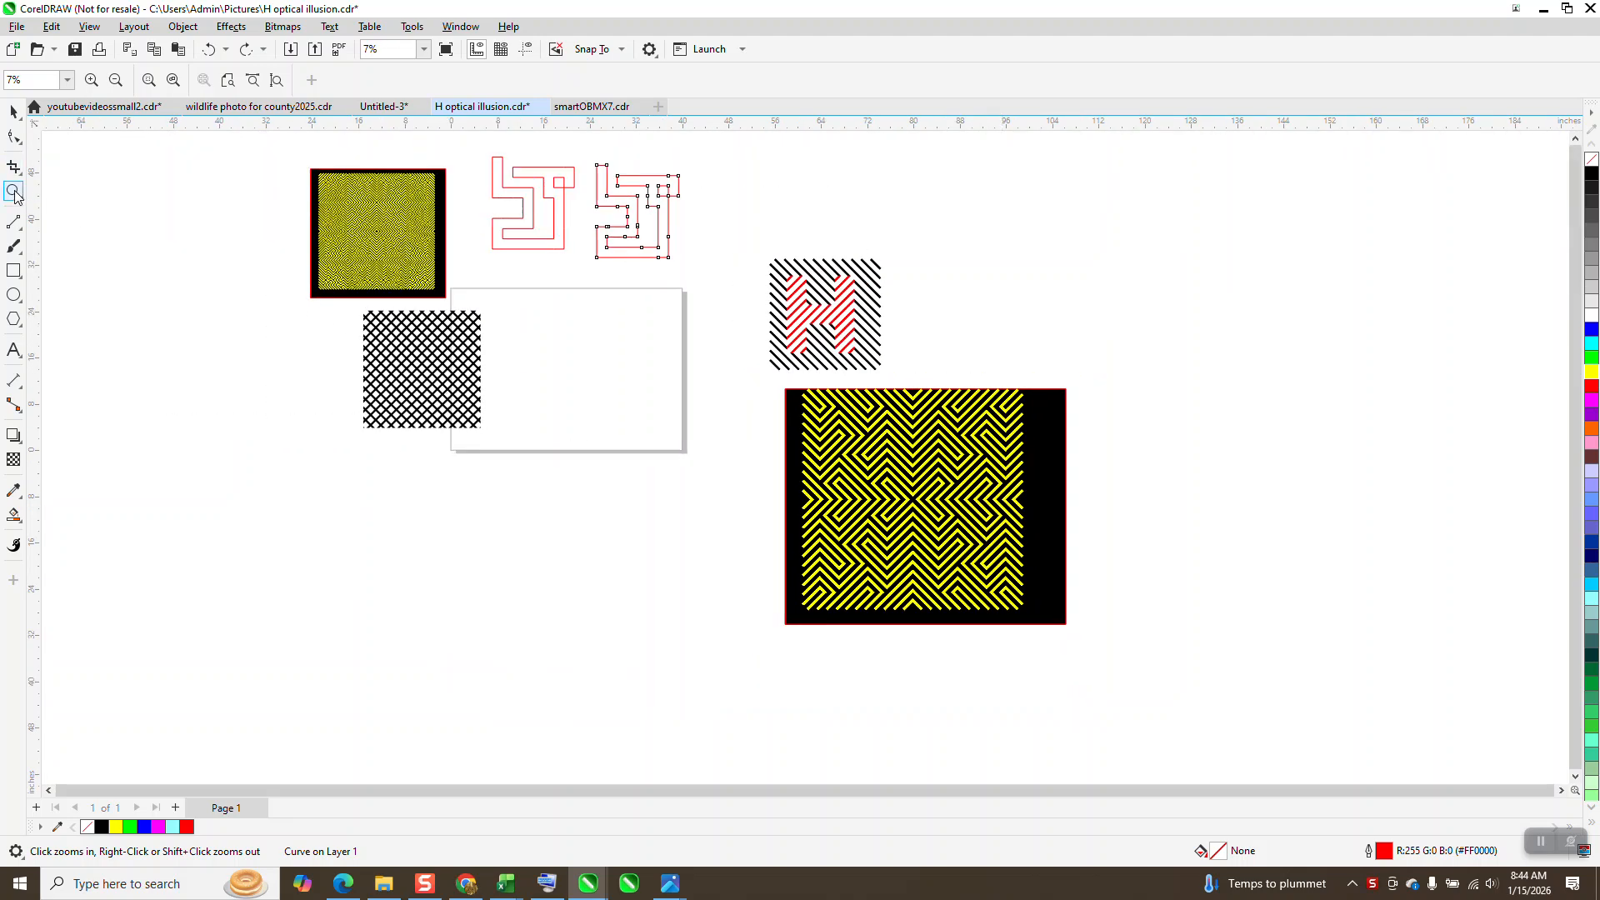
{"action": "left_click_drag", "start_coordinate": [317, 292], "coordinate": [543, 477]}
{"action": "key", "text": "space"}
{"action": "scroll", "coordinate": [442, 254], "scroll_direction": "down", "scroll_amount": 2}
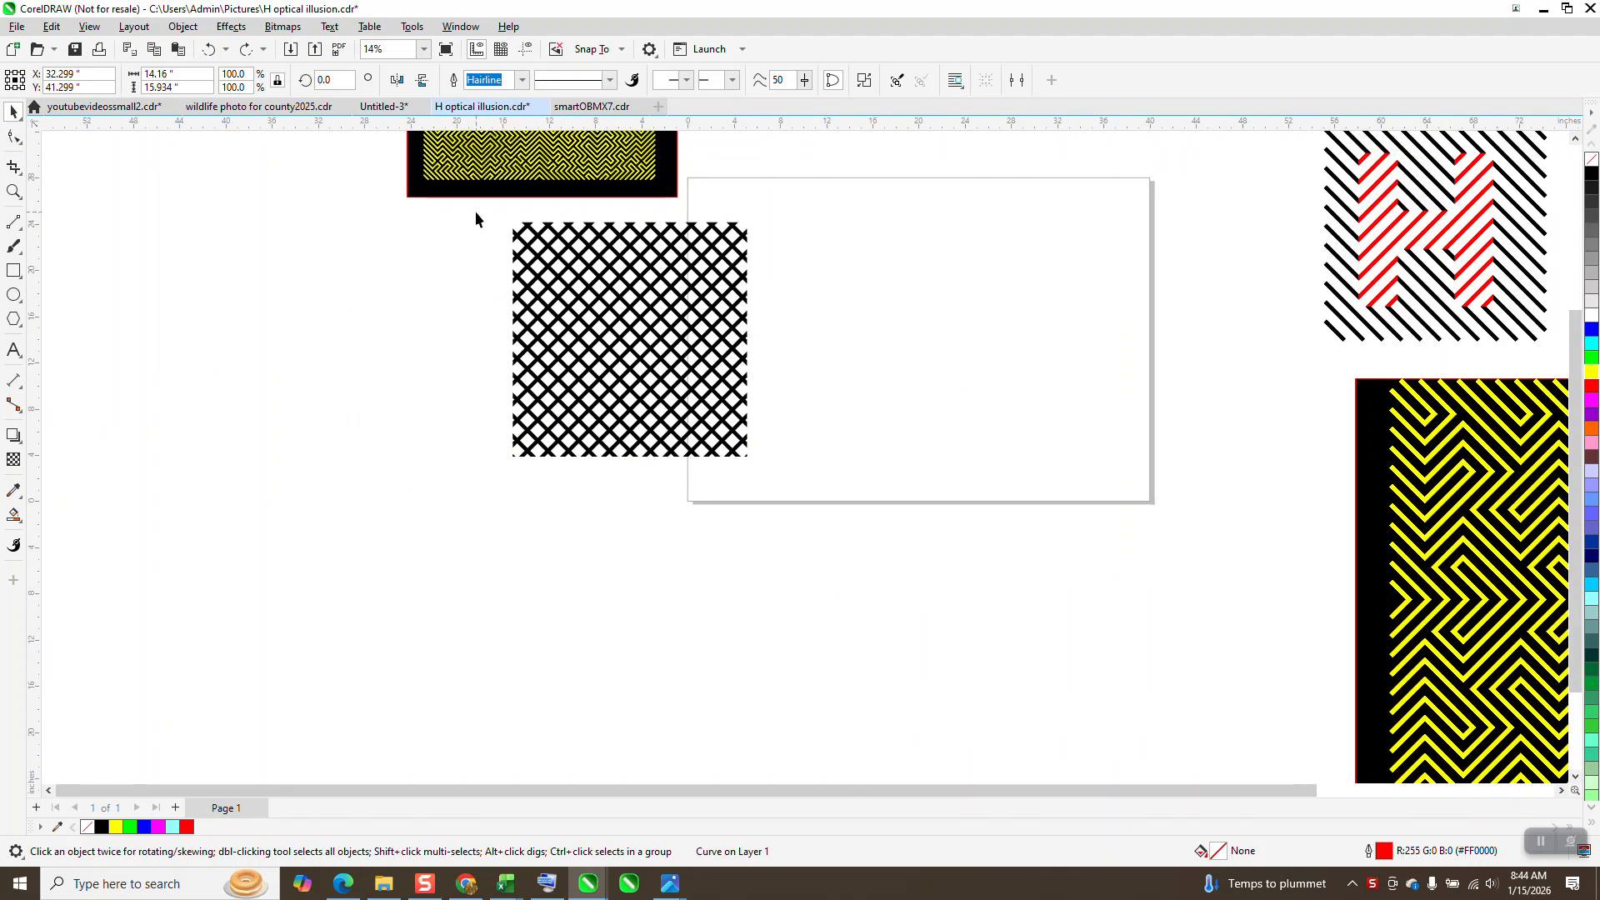
{"action": "left_click_drag", "start_coordinate": [757, 458], "coordinate": [758, 460]}
{"action": "key", "text": "p"}
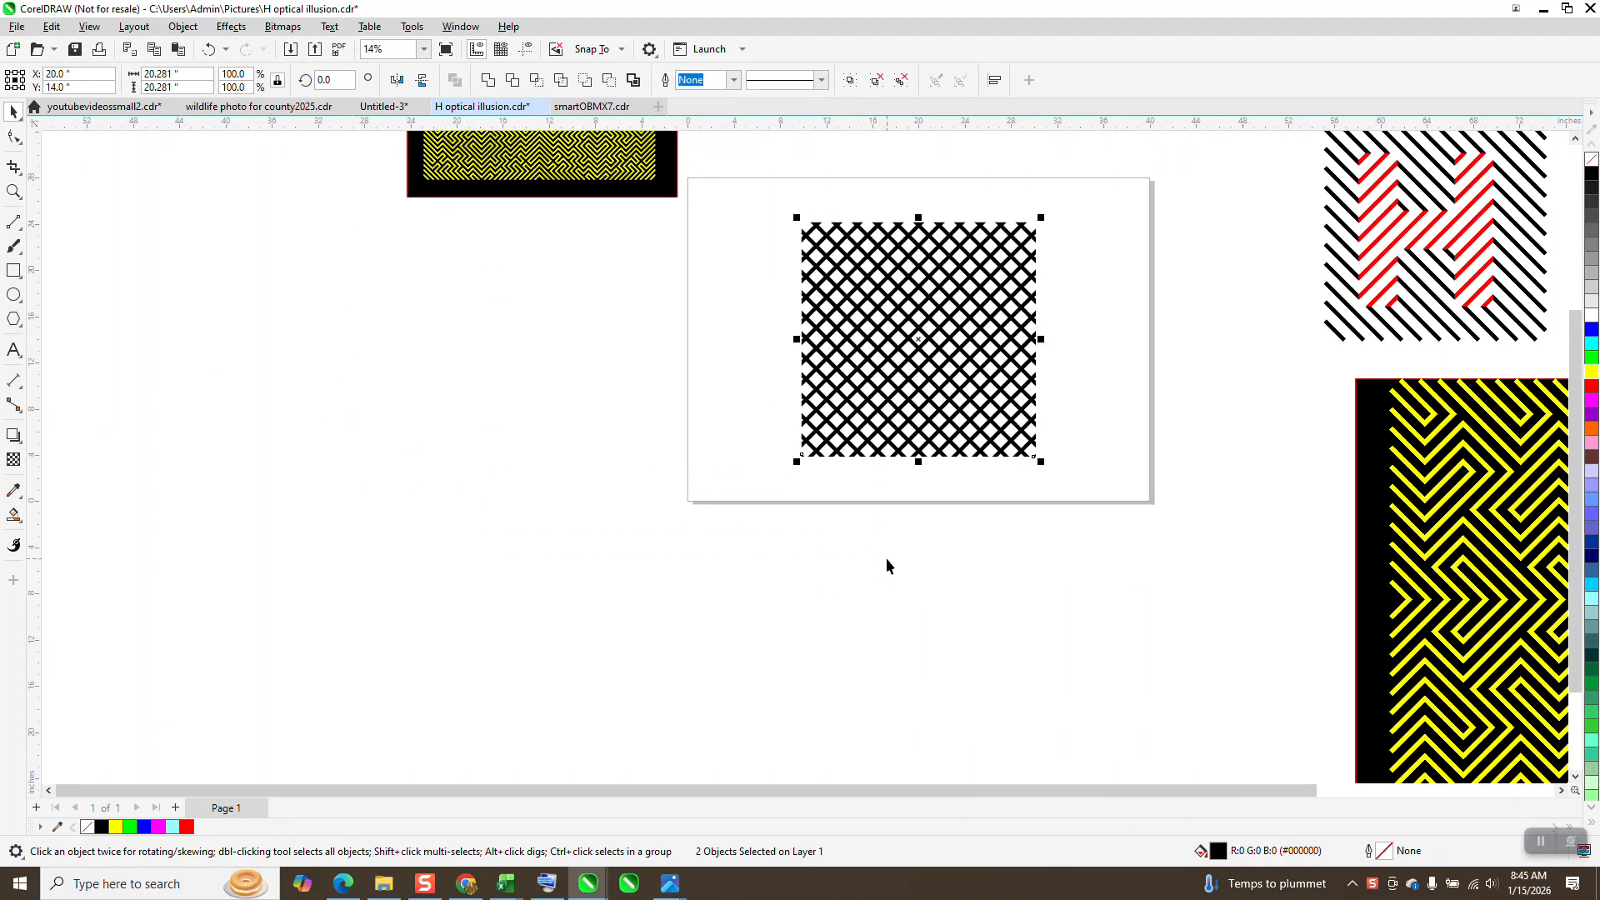
{"action": "left_click", "coordinate": [526, 48]}
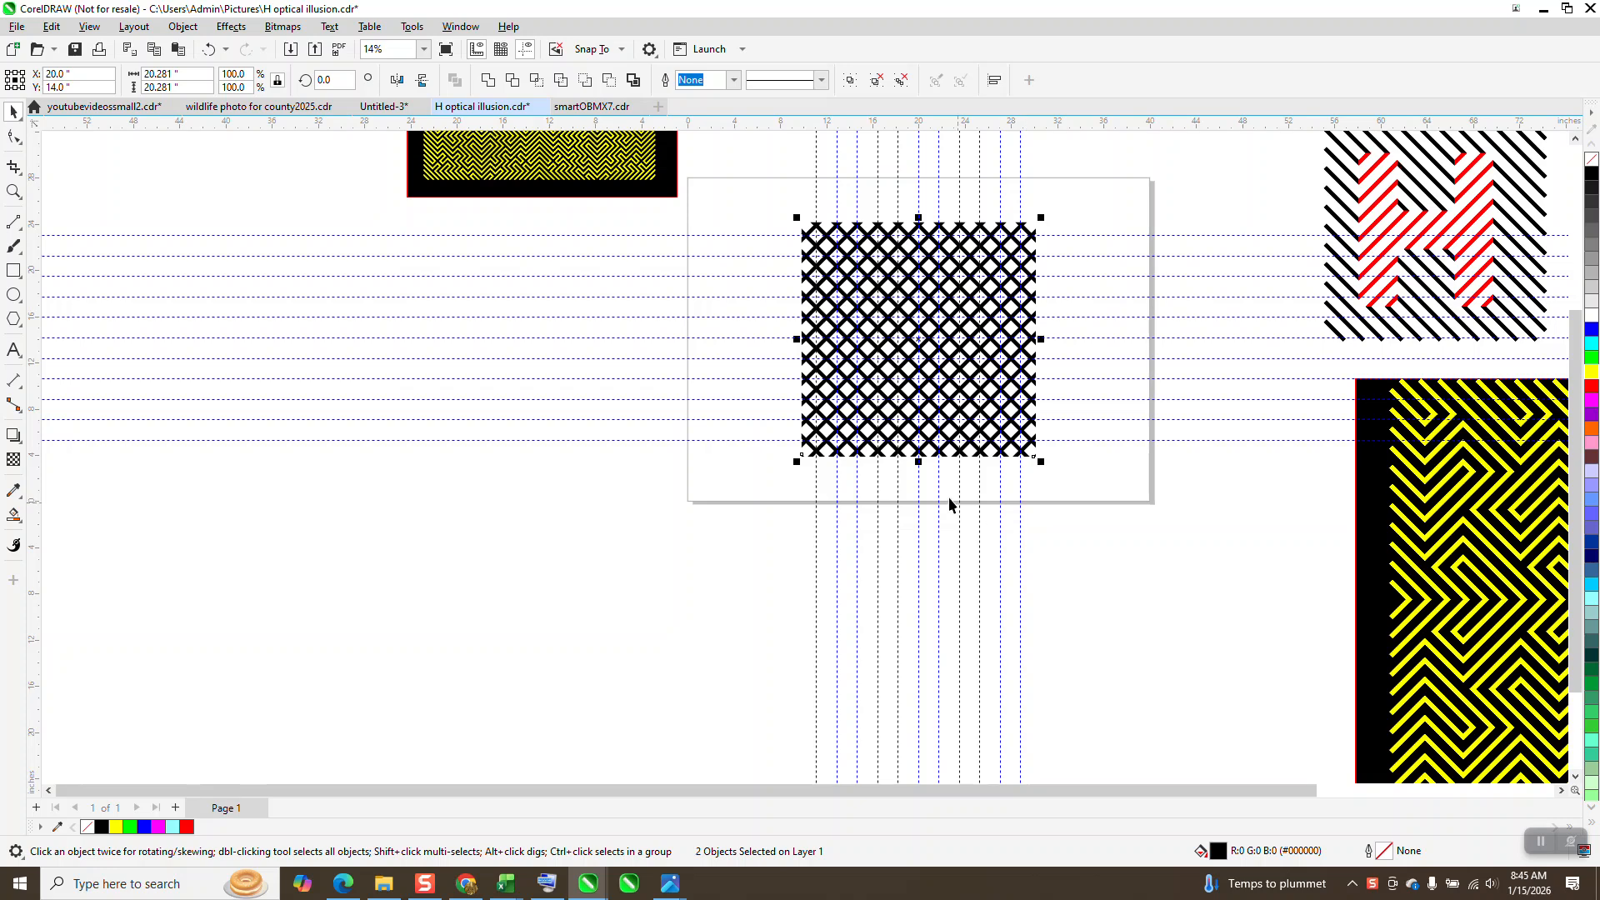
{"action": "scroll", "coordinate": [911, 497], "scroll_direction": "down", "scroll_amount": 1}
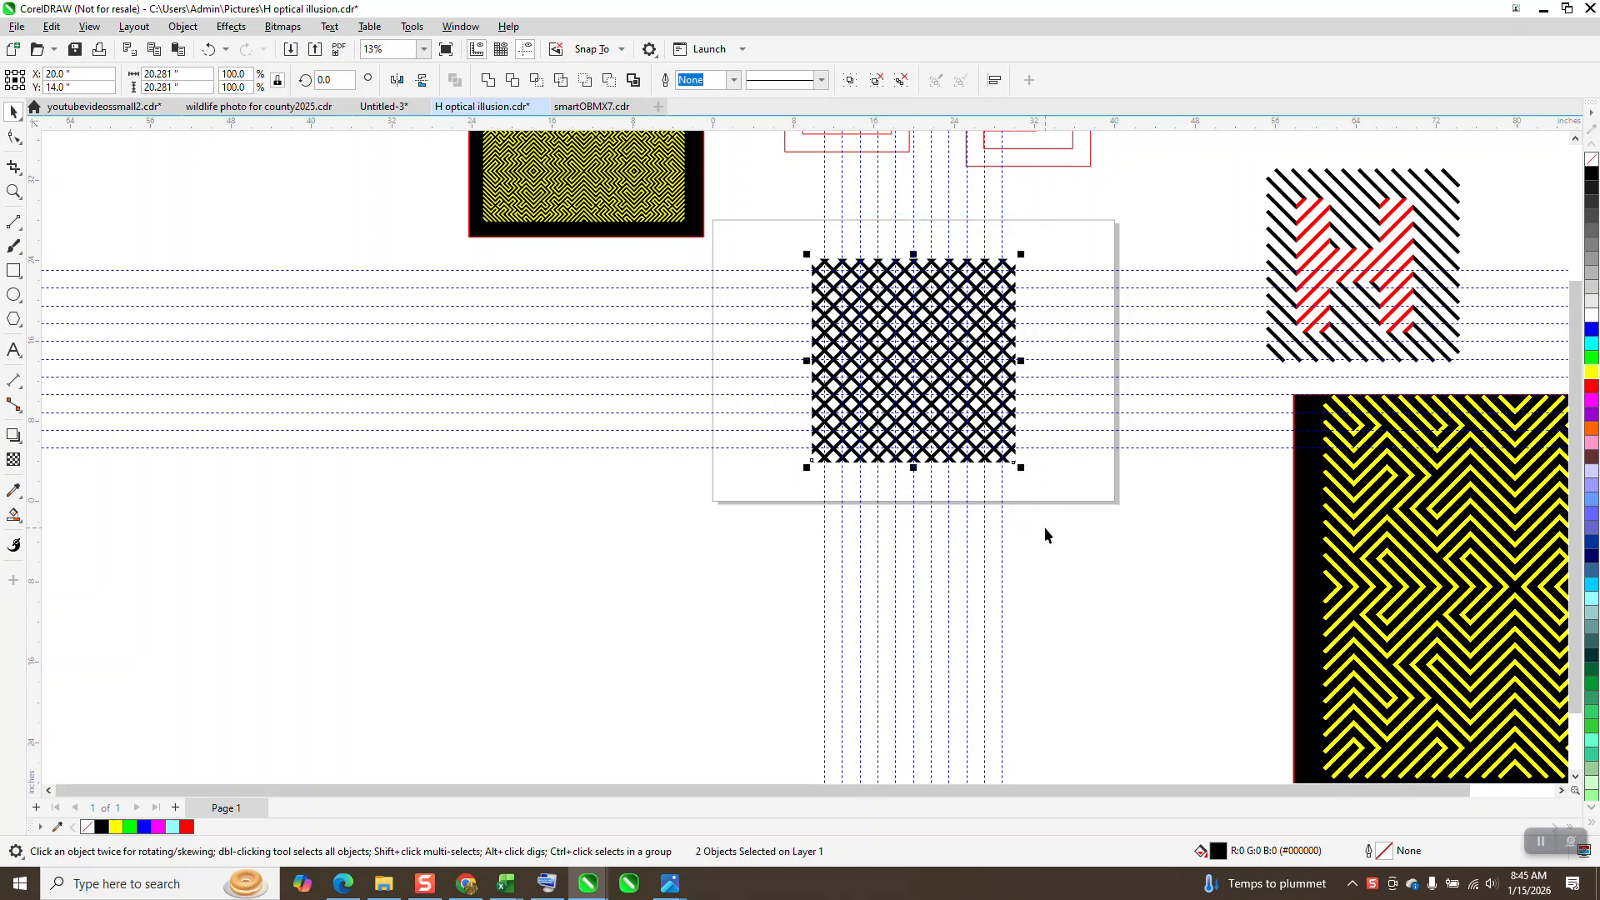
Step: Draw a square frame of about 20.28 inches with a red outline around the crosshatch pattern
{"action": "left_click", "coordinate": [14, 271]}
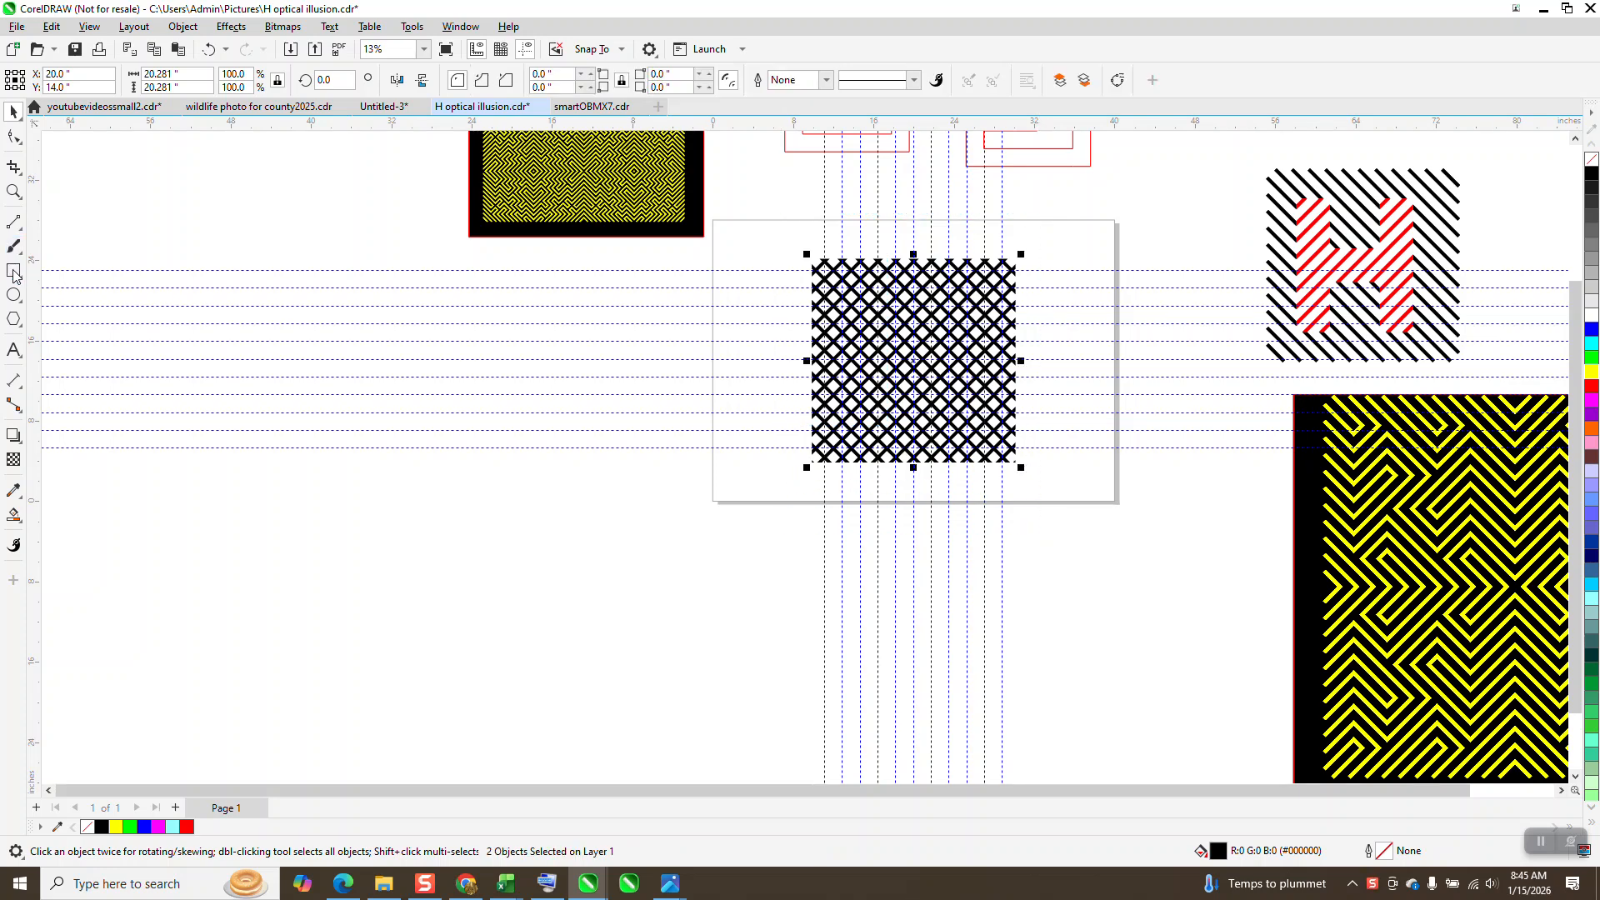
{"action": "double_click", "coordinate": [14, 270], "text": "shift"}
{"action": "left_click", "coordinate": [13, 111]}
{"action": "left_click", "coordinate": [803, 537]}
{"action": "left_click", "coordinate": [870, 430]}
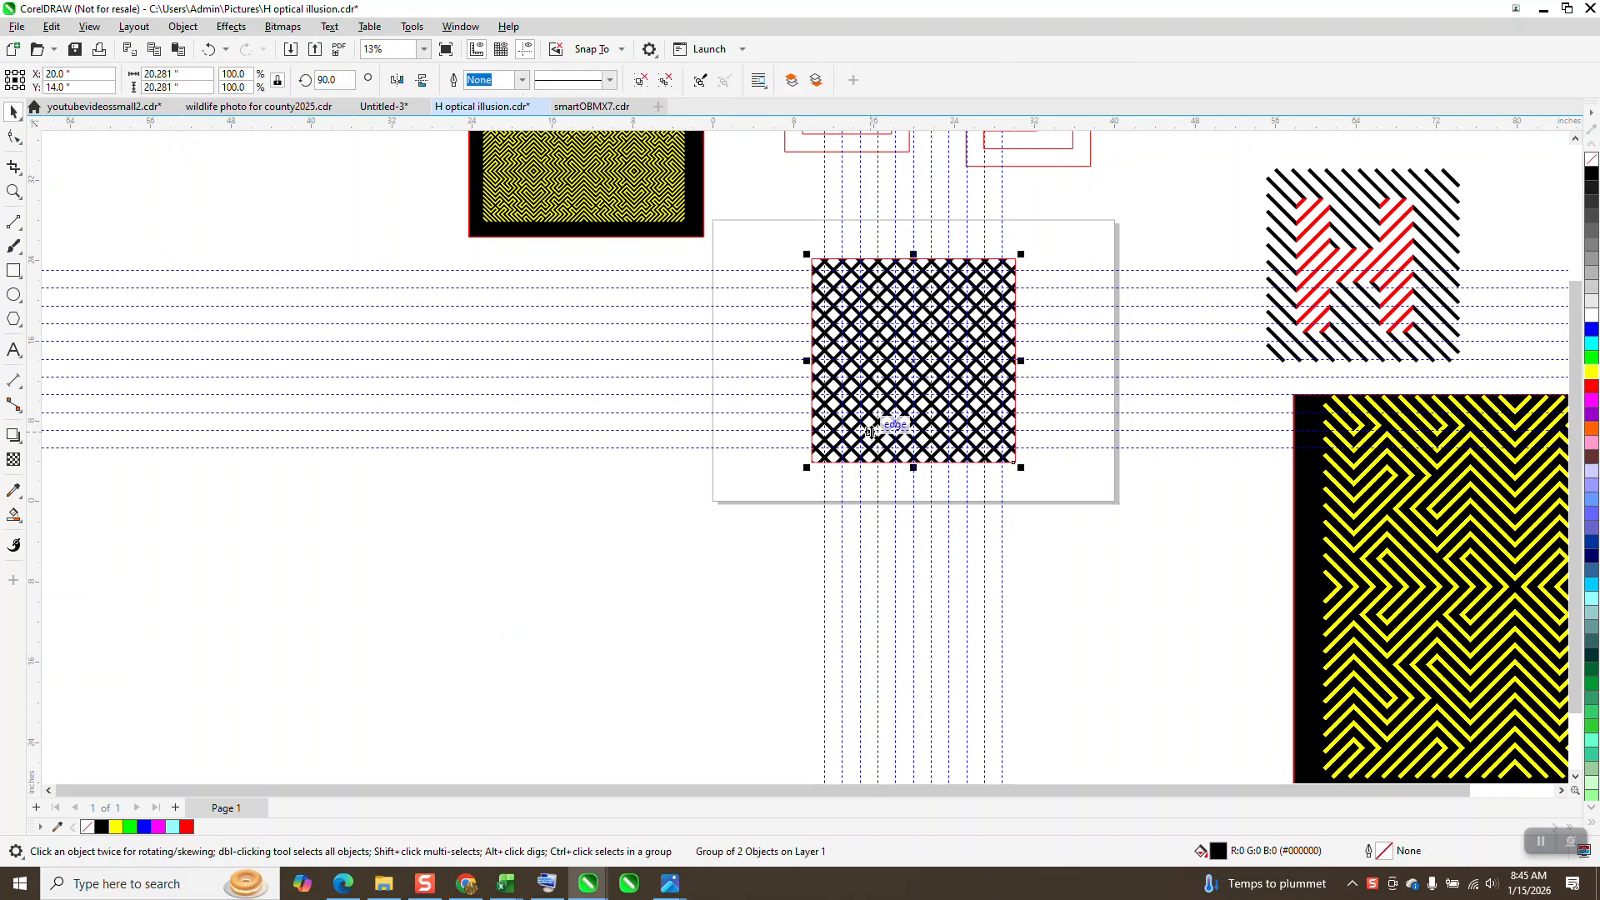
{"action": "key", "text": "Left"}
{"action": "key", "text": "Left"}
{"action": "key", "text": "Left"}
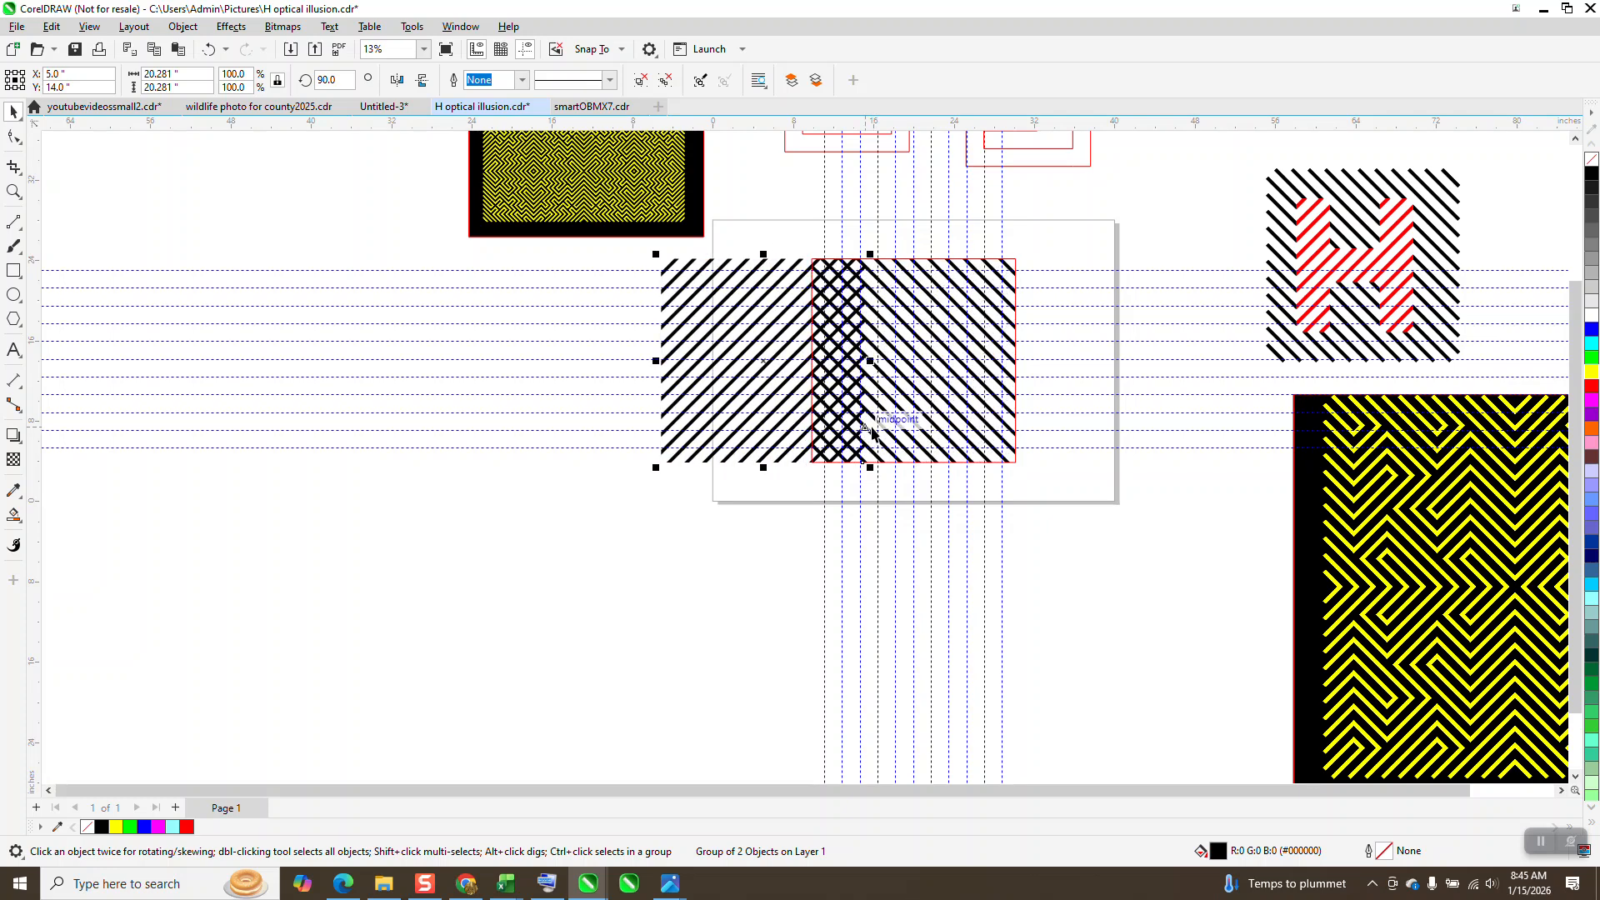
{"action": "key", "text": "Right"}
{"action": "key", "text": "Right"}
{"action": "key", "text": "Right"}
{"action": "left_click", "coordinate": [605, 601]}
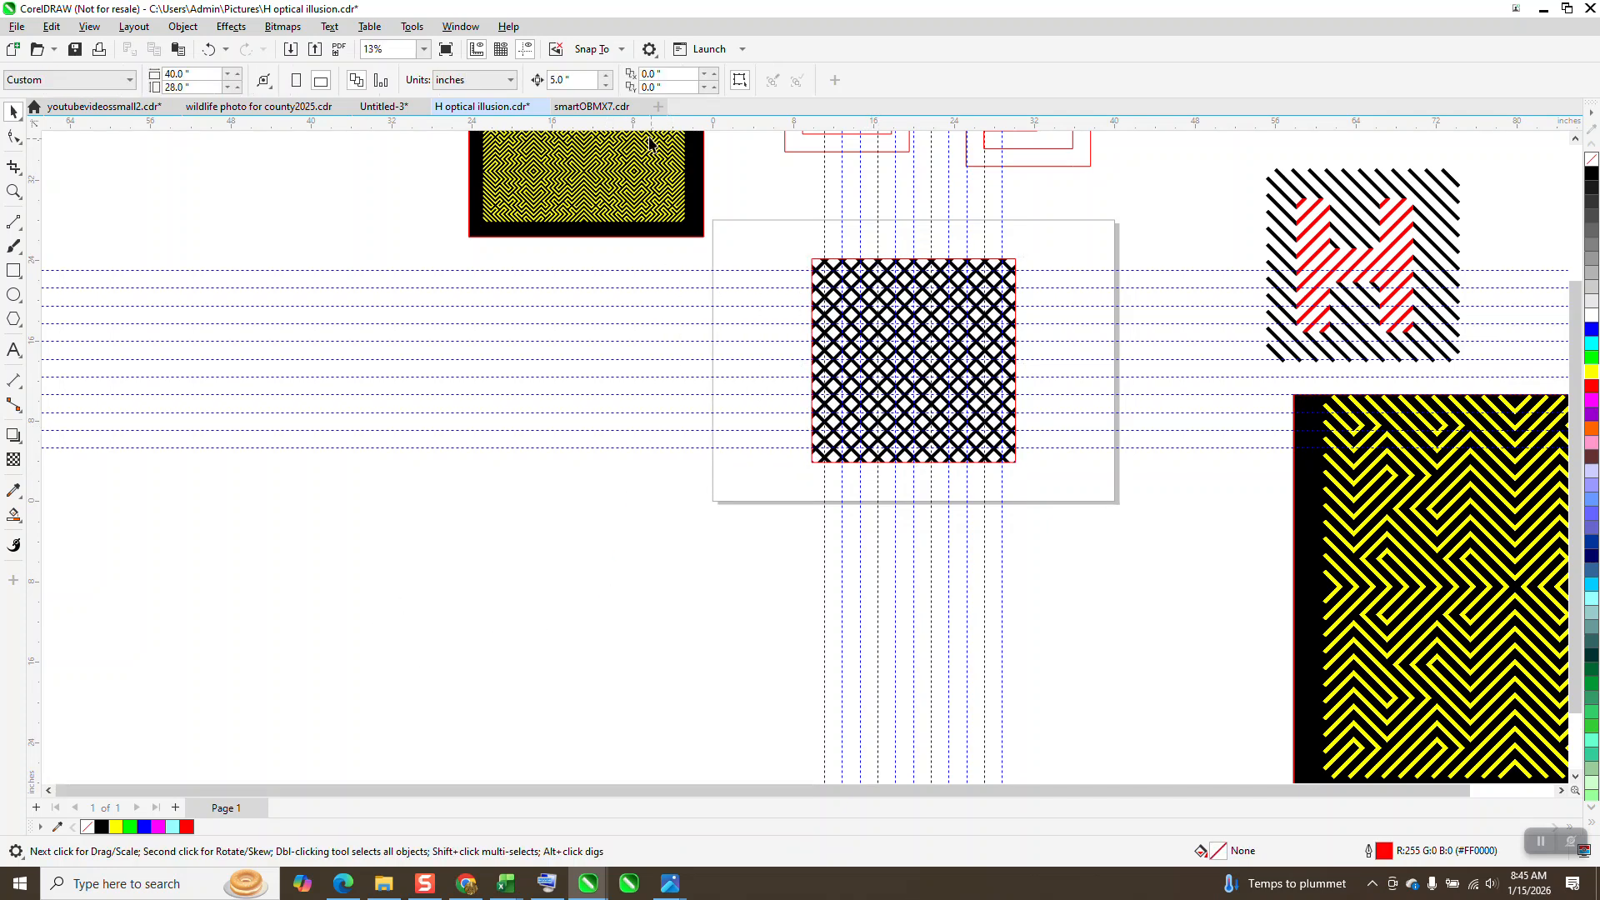
Step: Set the nudge distance to 25 inches and shift both diagonal stripe groups one nudge left, out of the red square
{"action": "type", "text": "25"}
{"action": "left_click", "coordinate": [834, 274]}
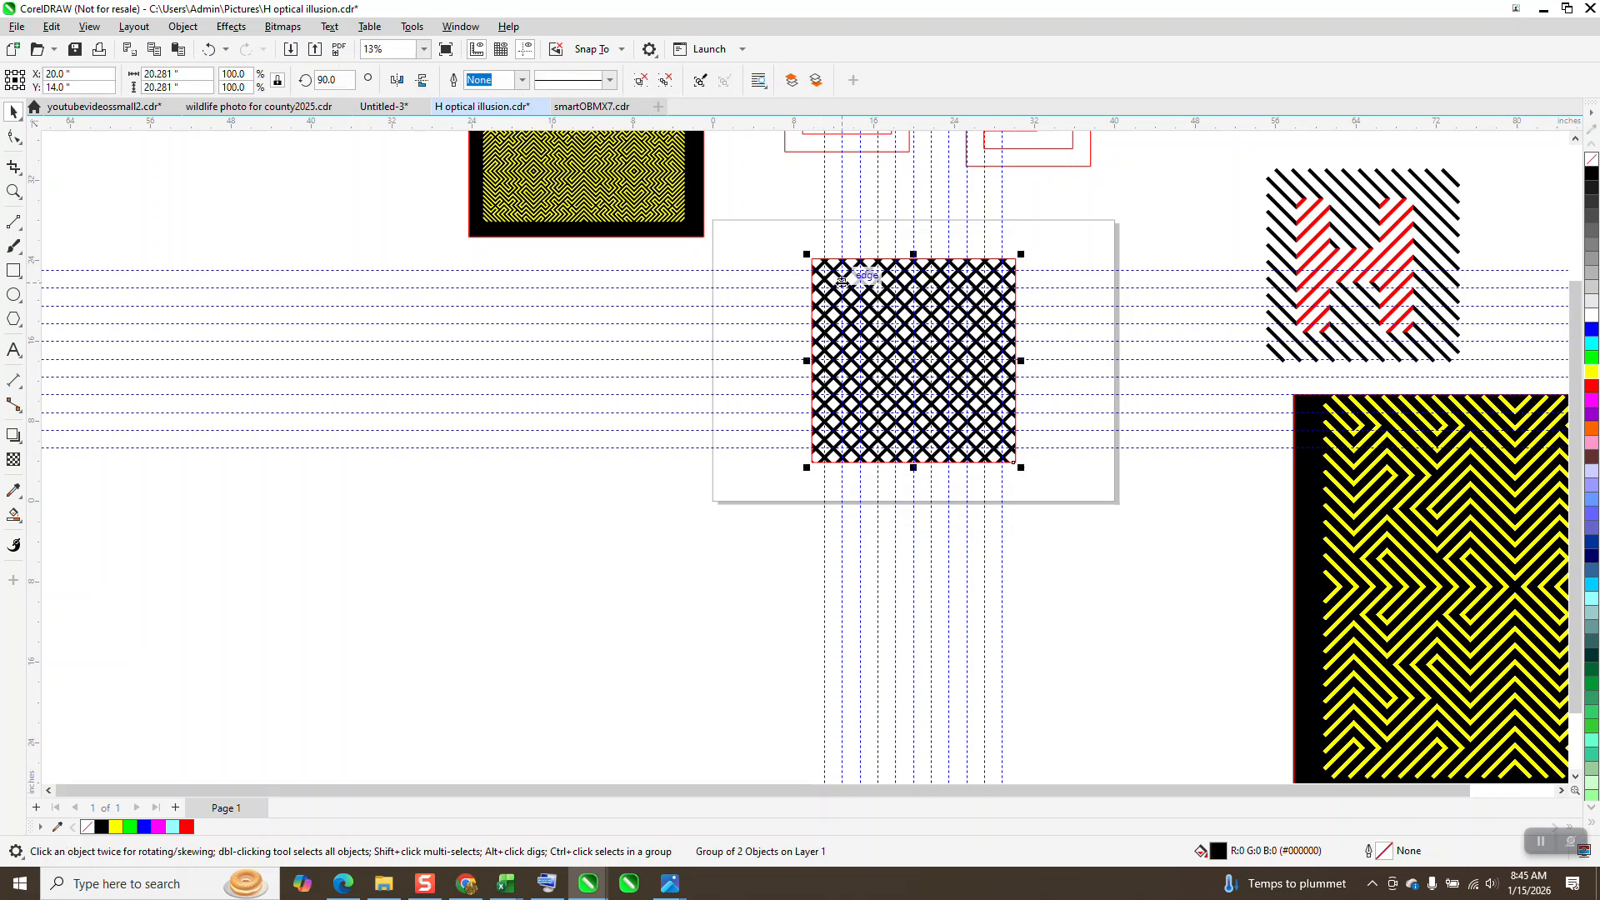
{"action": "key", "text": "Left"}
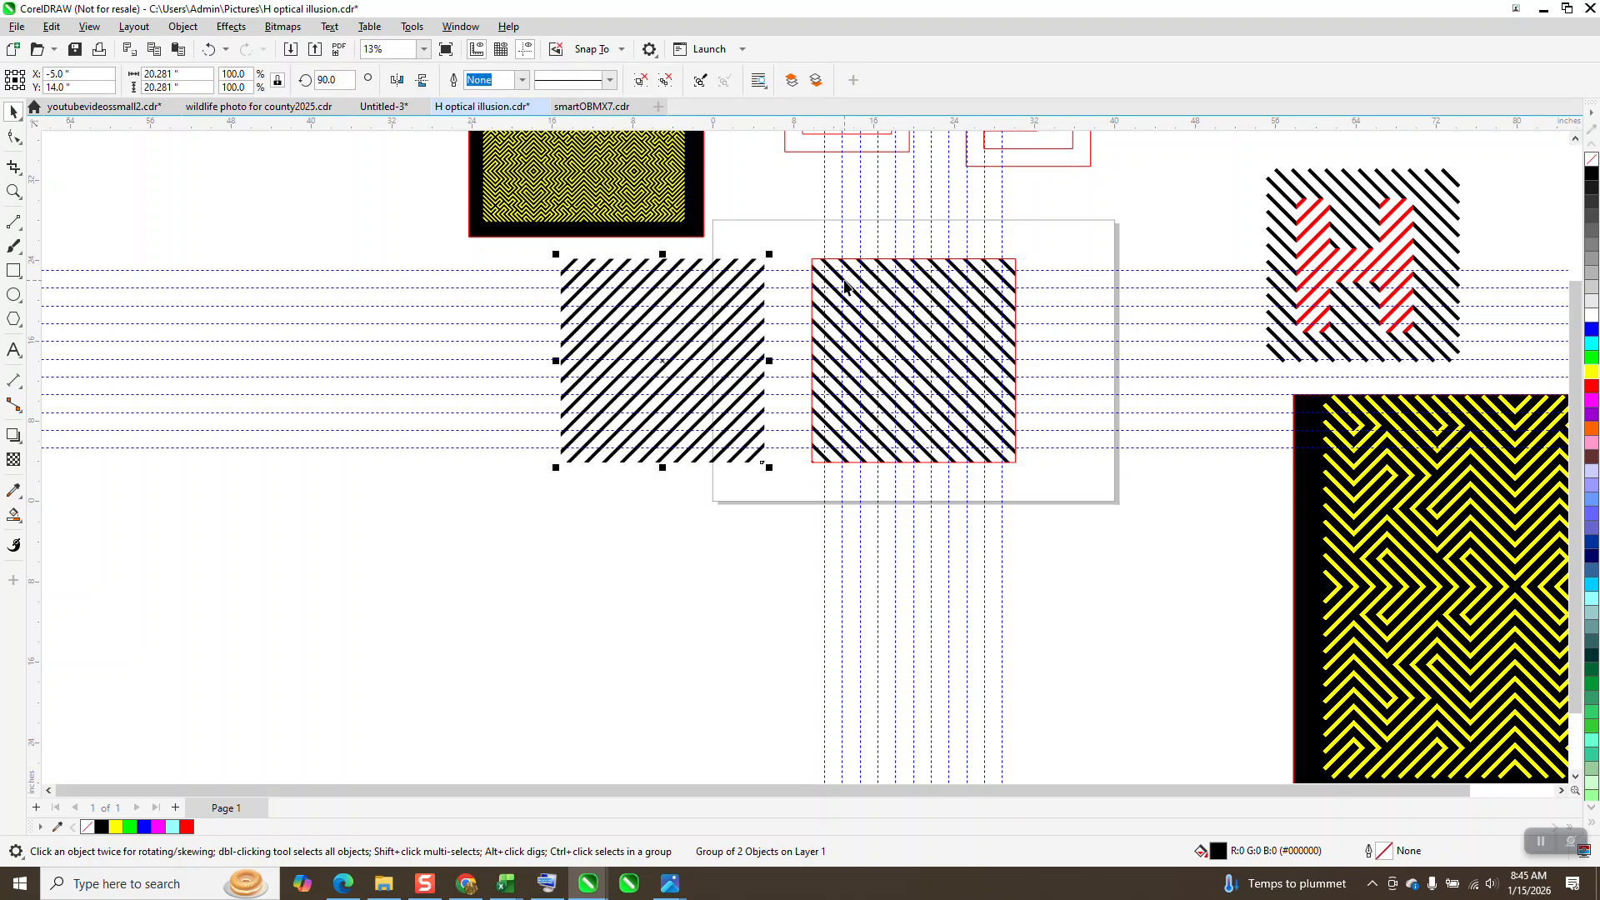
{"action": "left_click", "coordinate": [844, 288]}
{"action": "key", "text": "Left"}
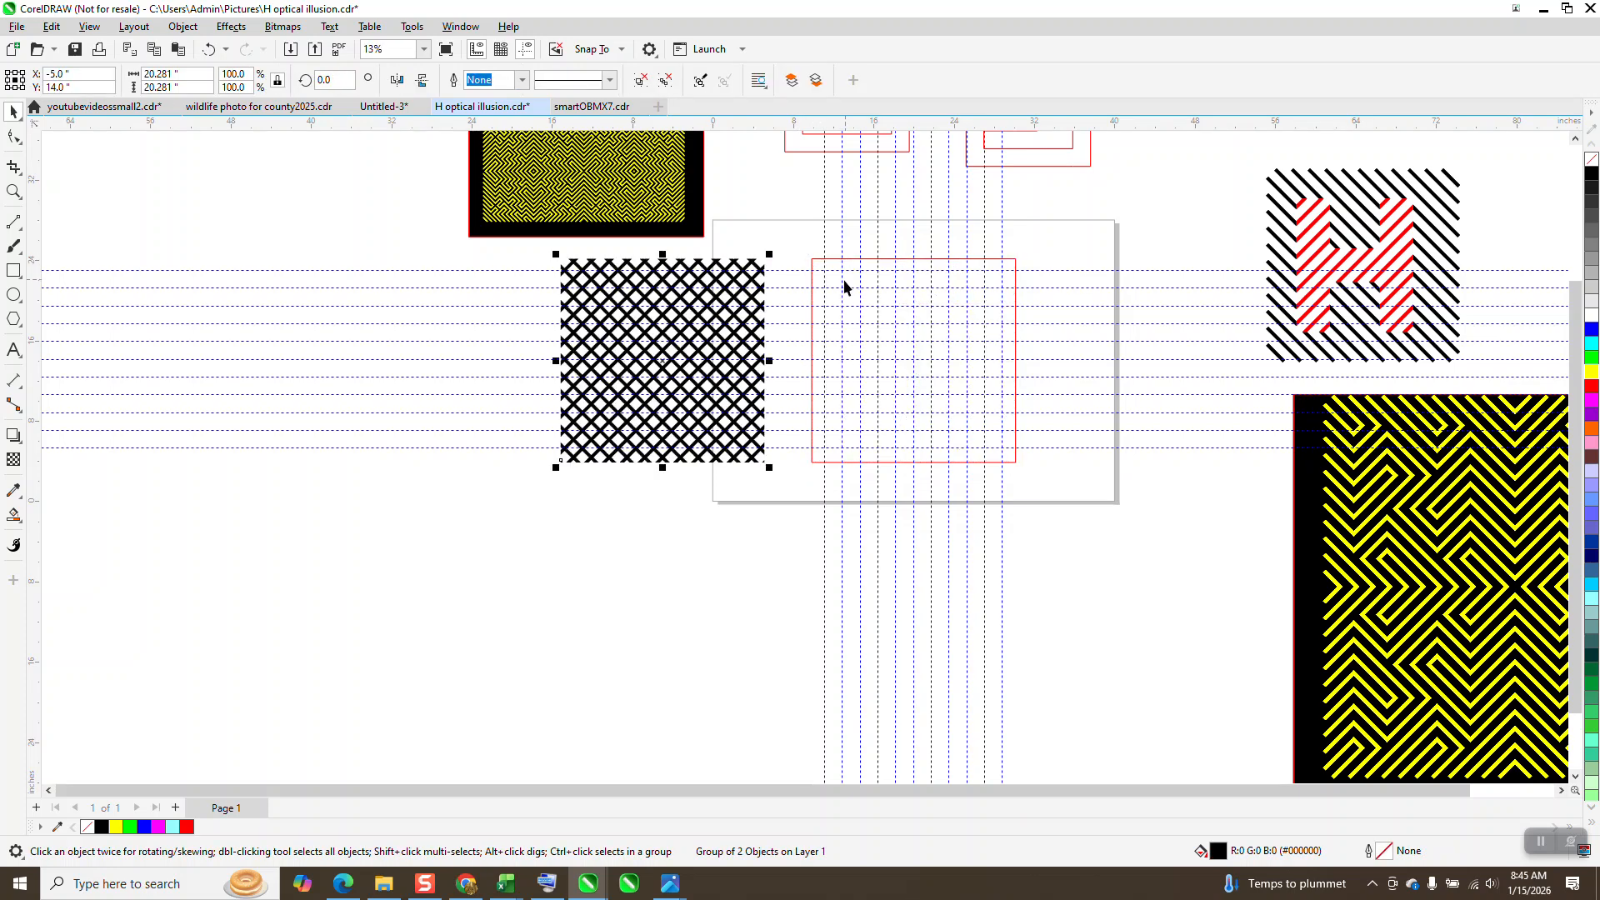
Step: Examine the red-striped H sample, the red outline shapes and the finished yellow-on-black pattern as references
{"action": "left_click", "coordinate": [18, 191]}
{"action": "left_click_drag", "start_coordinate": [1254, 169], "coordinate": [1364, 277]}
{"action": "scroll", "coordinate": [999, 430], "scroll_direction": "down", "scroll_amount": 6}
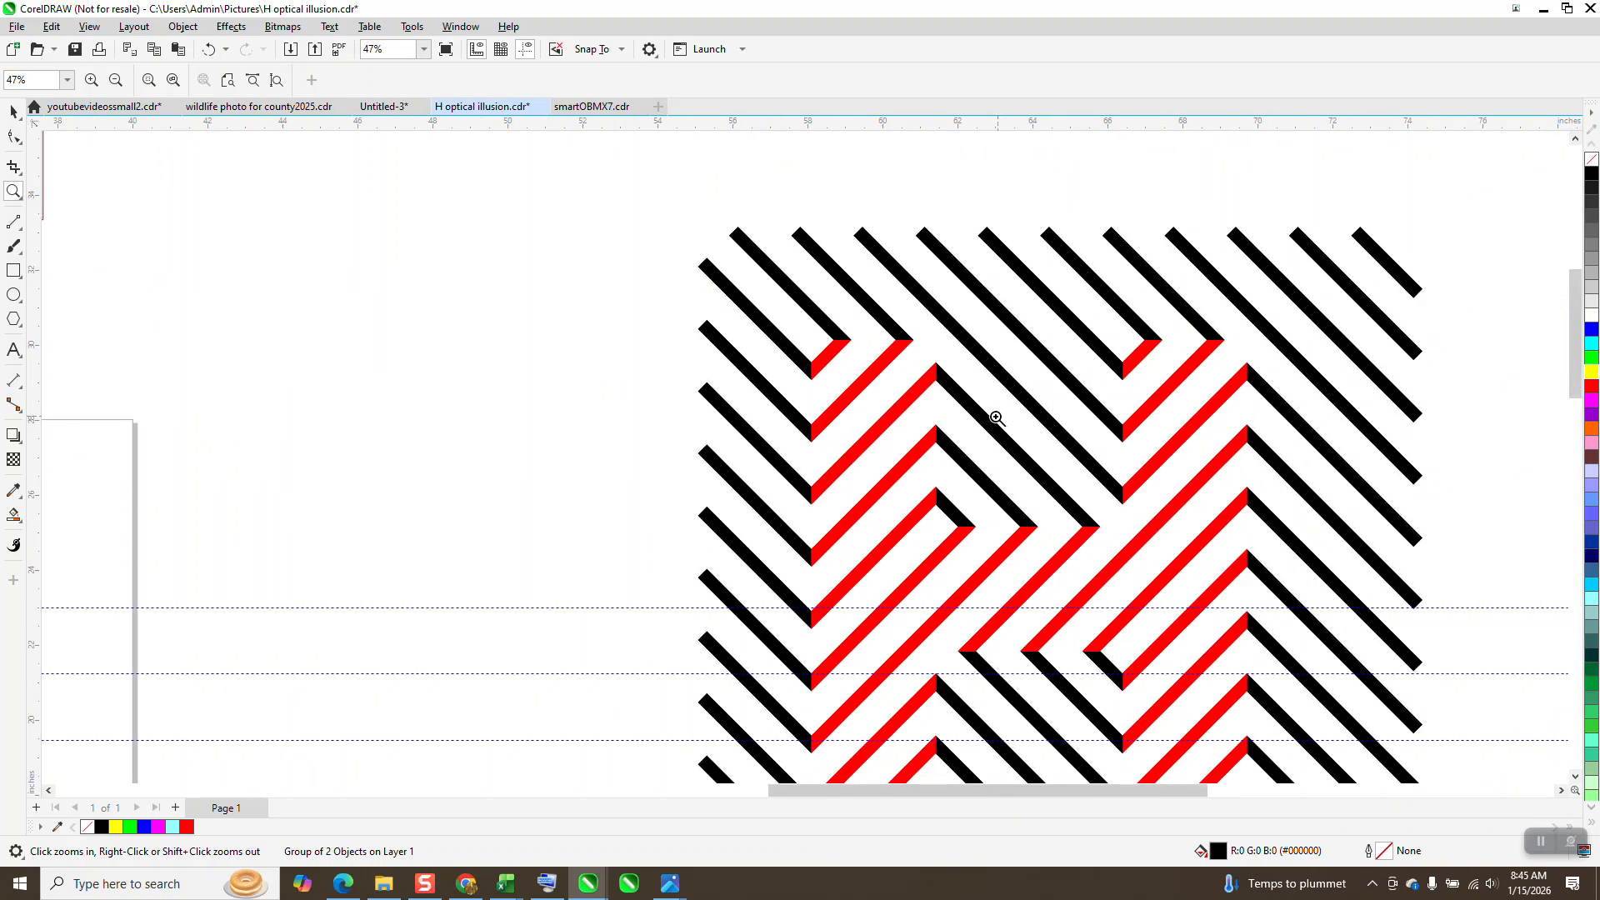
{"action": "scroll", "coordinate": [787, 330], "scroll_direction": "down", "scroll_amount": 2}
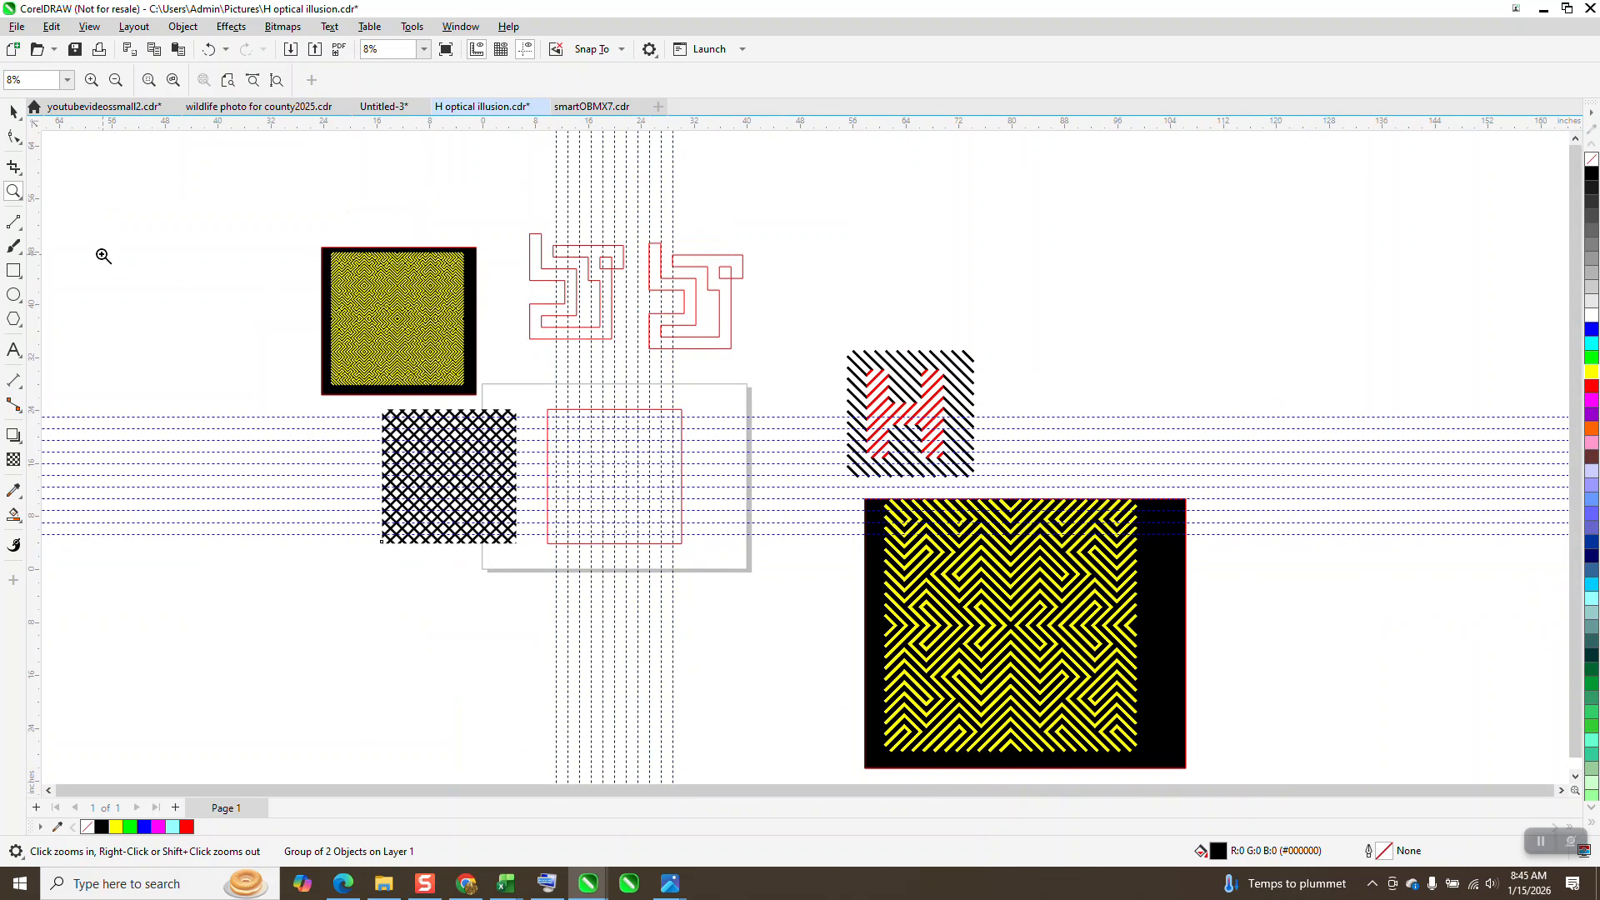
{"action": "mouse_move", "coordinate": [515, 240]}
{"action": "left_mouse_down"}
{"action": "mouse_move", "coordinate": [656, 330]}
{"action": "mouse_move", "coordinate": [789, 382]}
{"action": "left_mouse_up"}
{"action": "scroll", "coordinate": [790, 382], "scroll_direction": "down", "scroll_amount": 3}
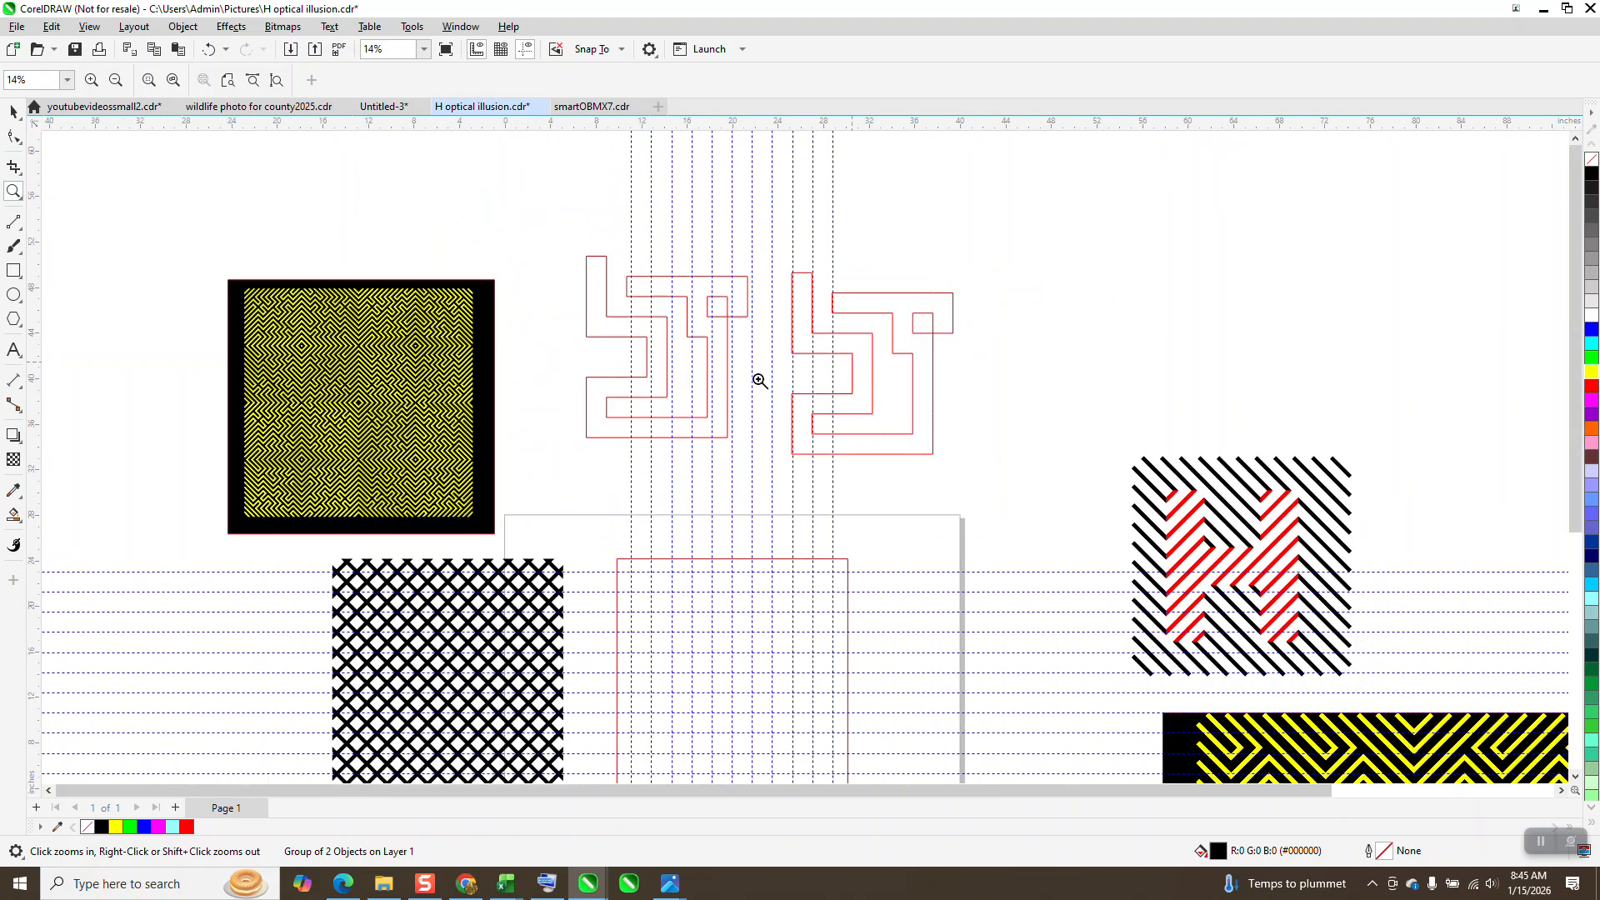
{"action": "left_click_drag", "start_coordinate": [259, 264], "coordinate": [504, 477]}
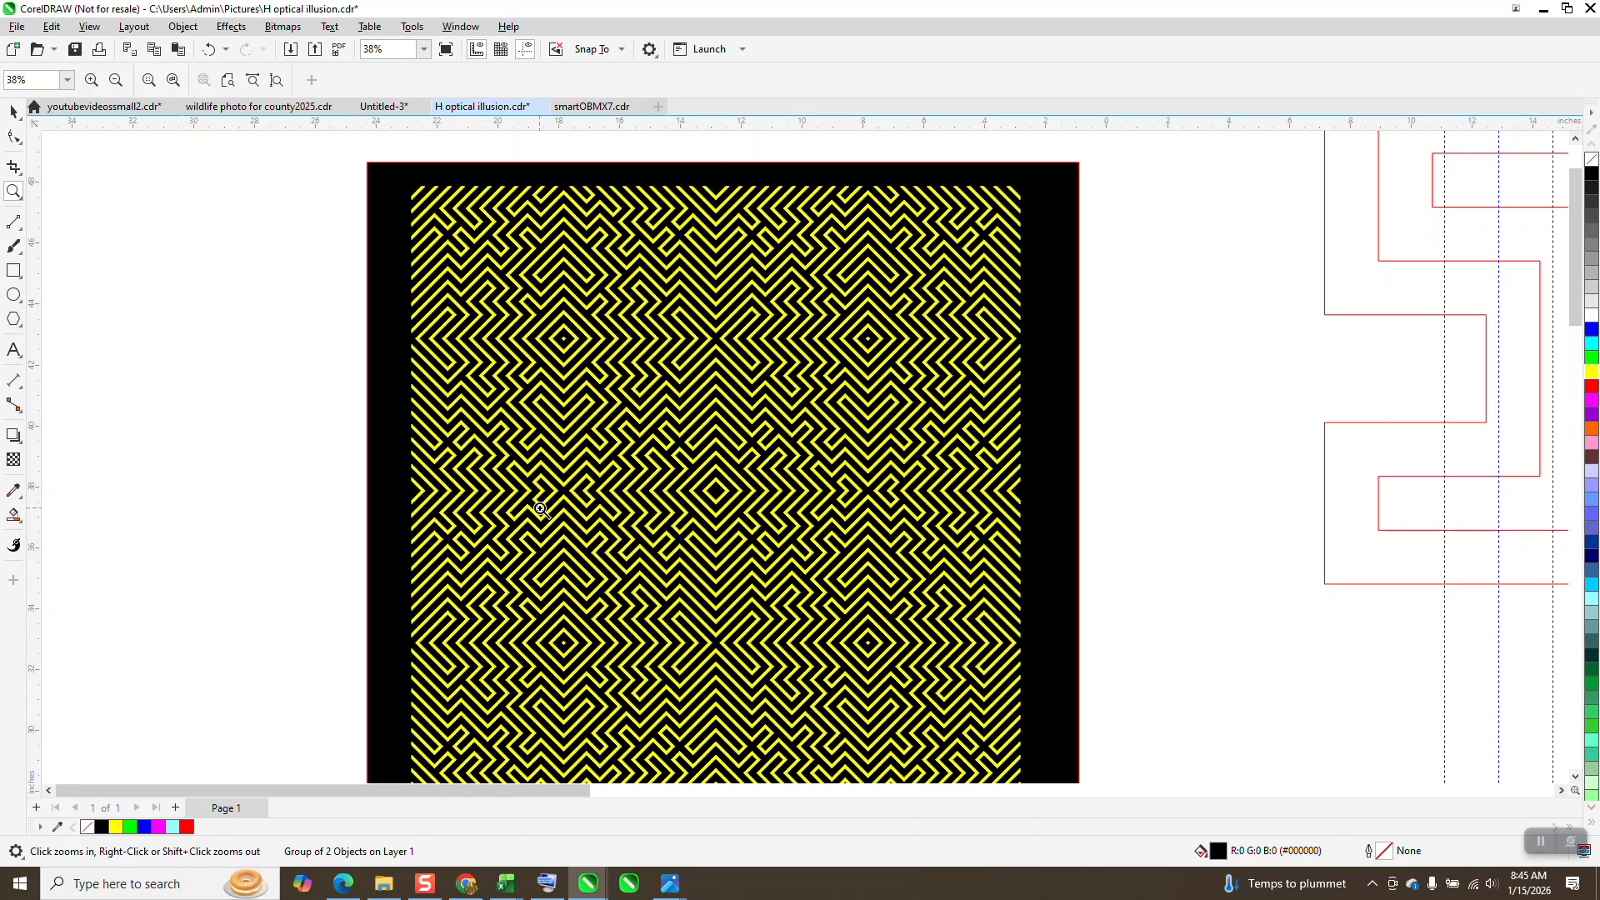
{"action": "scroll", "coordinate": [487, 360], "scroll_direction": "down", "scroll_amount": 4}
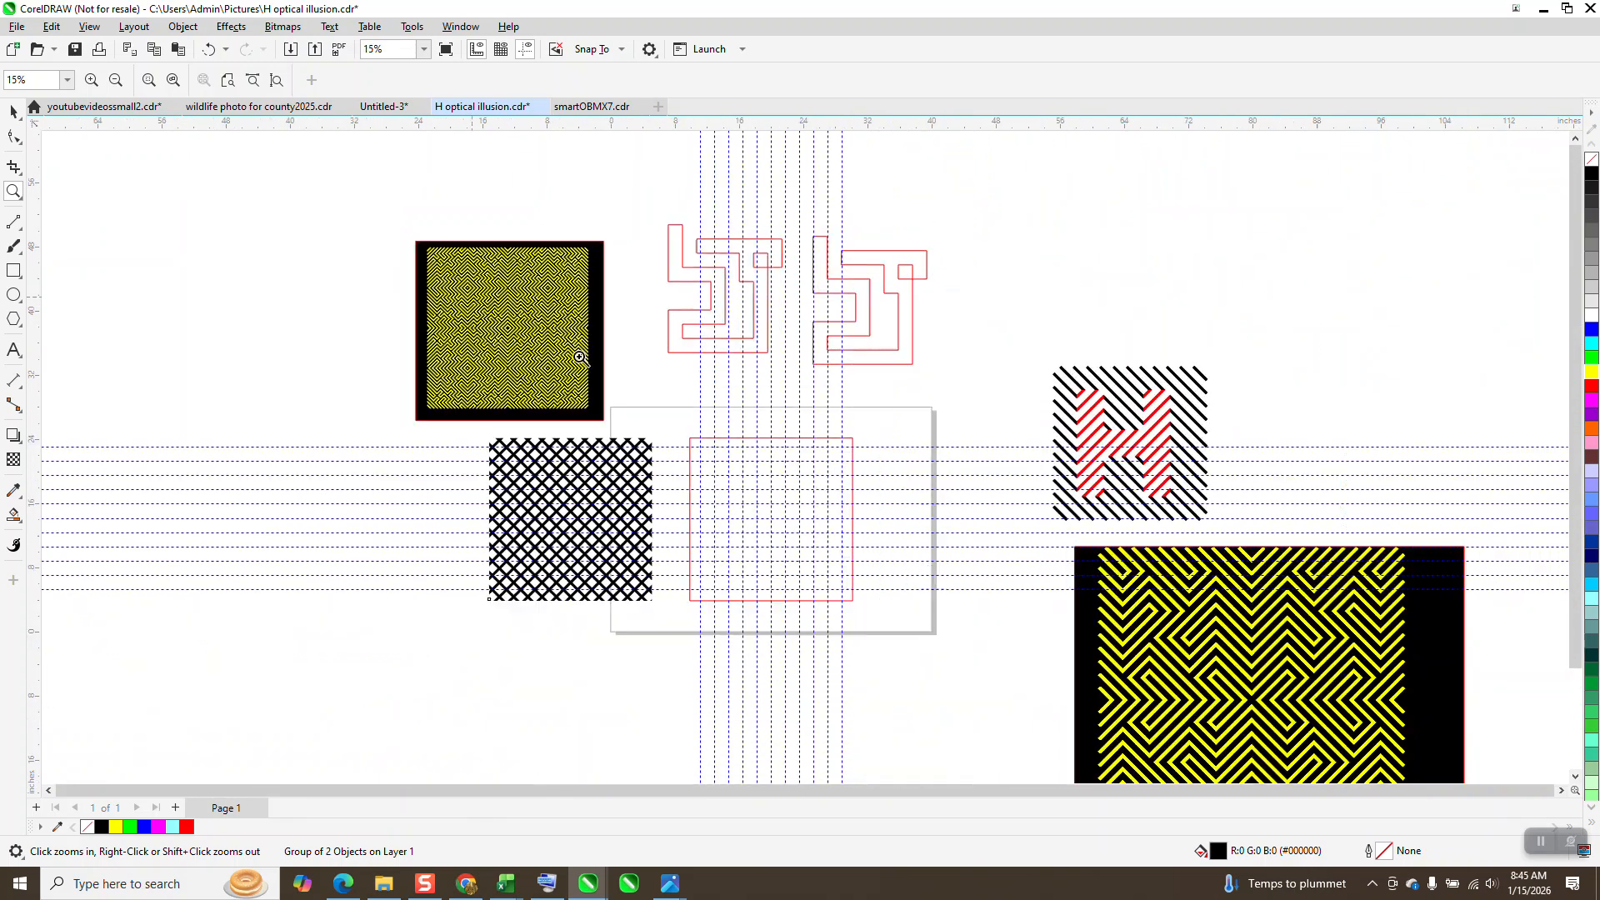
Step: Draw a closed, joined MF block-letter outline about 17.7 by 17.7 inches along the guideline grid inside the red square, using 2-Point Line
{"action": "left_click_drag", "start_coordinate": [666, 429], "coordinate": [910, 614]}
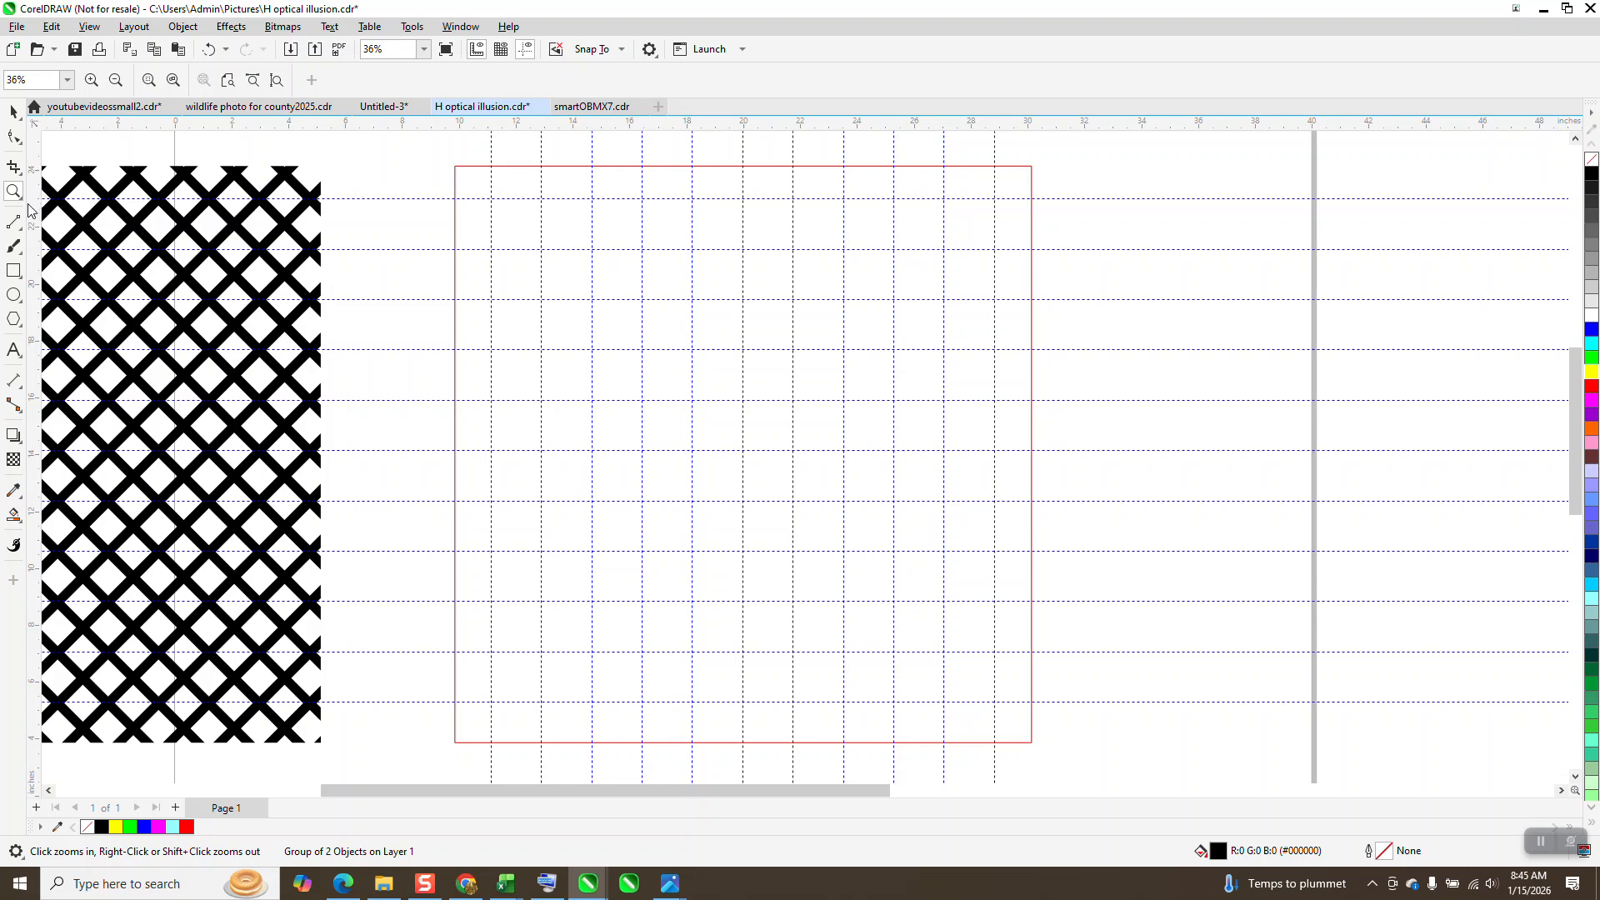
{"action": "left_click", "coordinate": [21, 235]}
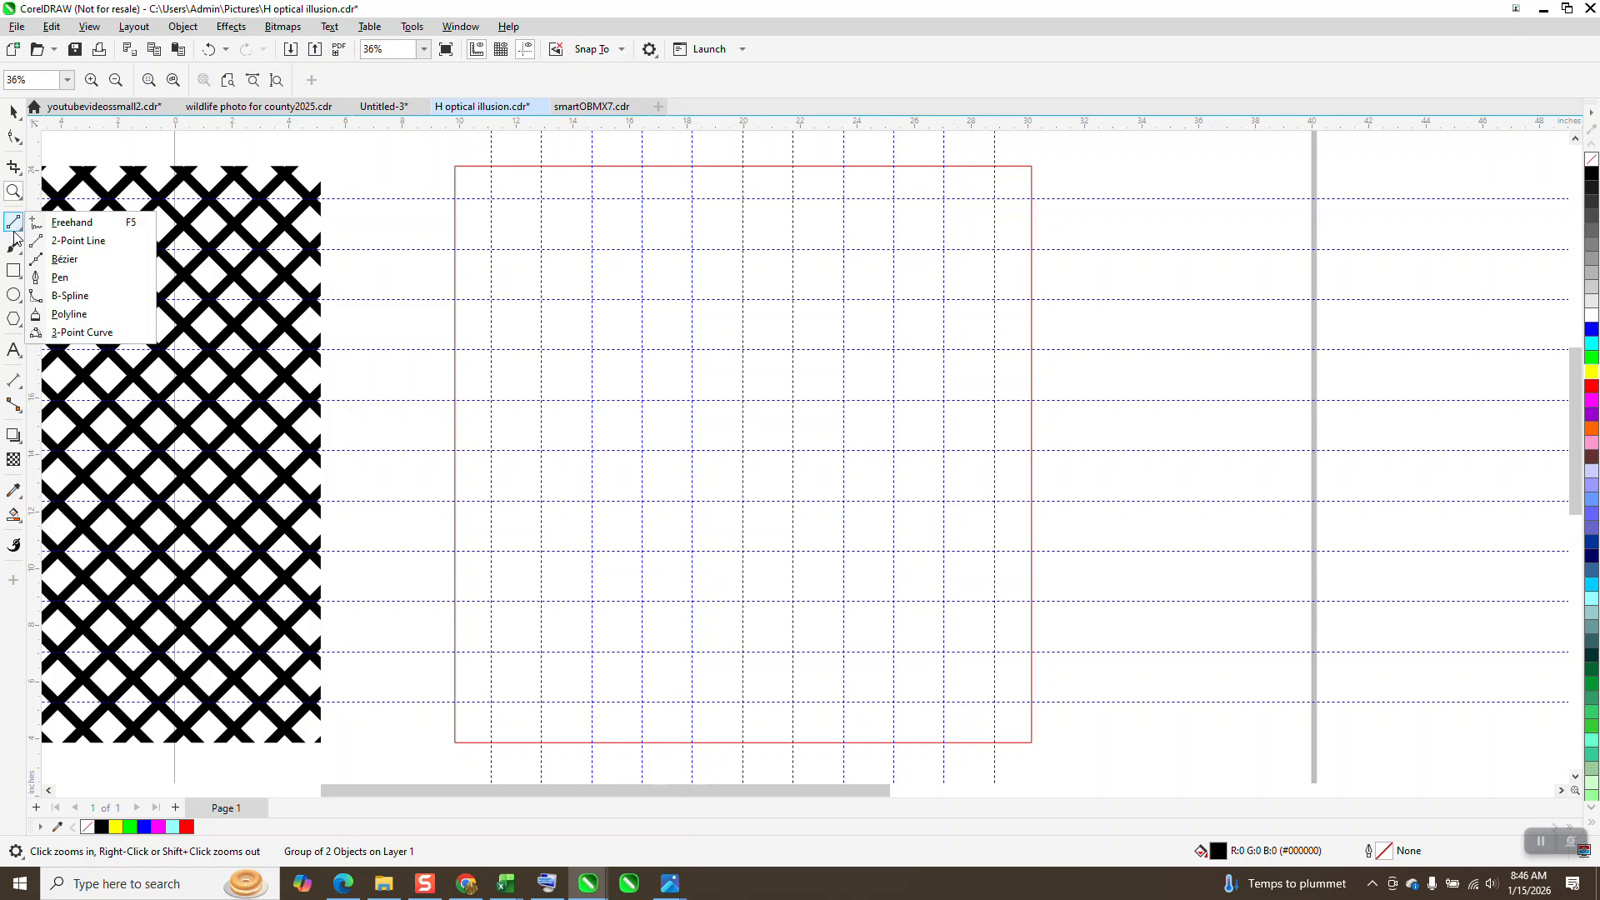
{"action": "left_click", "coordinate": [75, 241]}
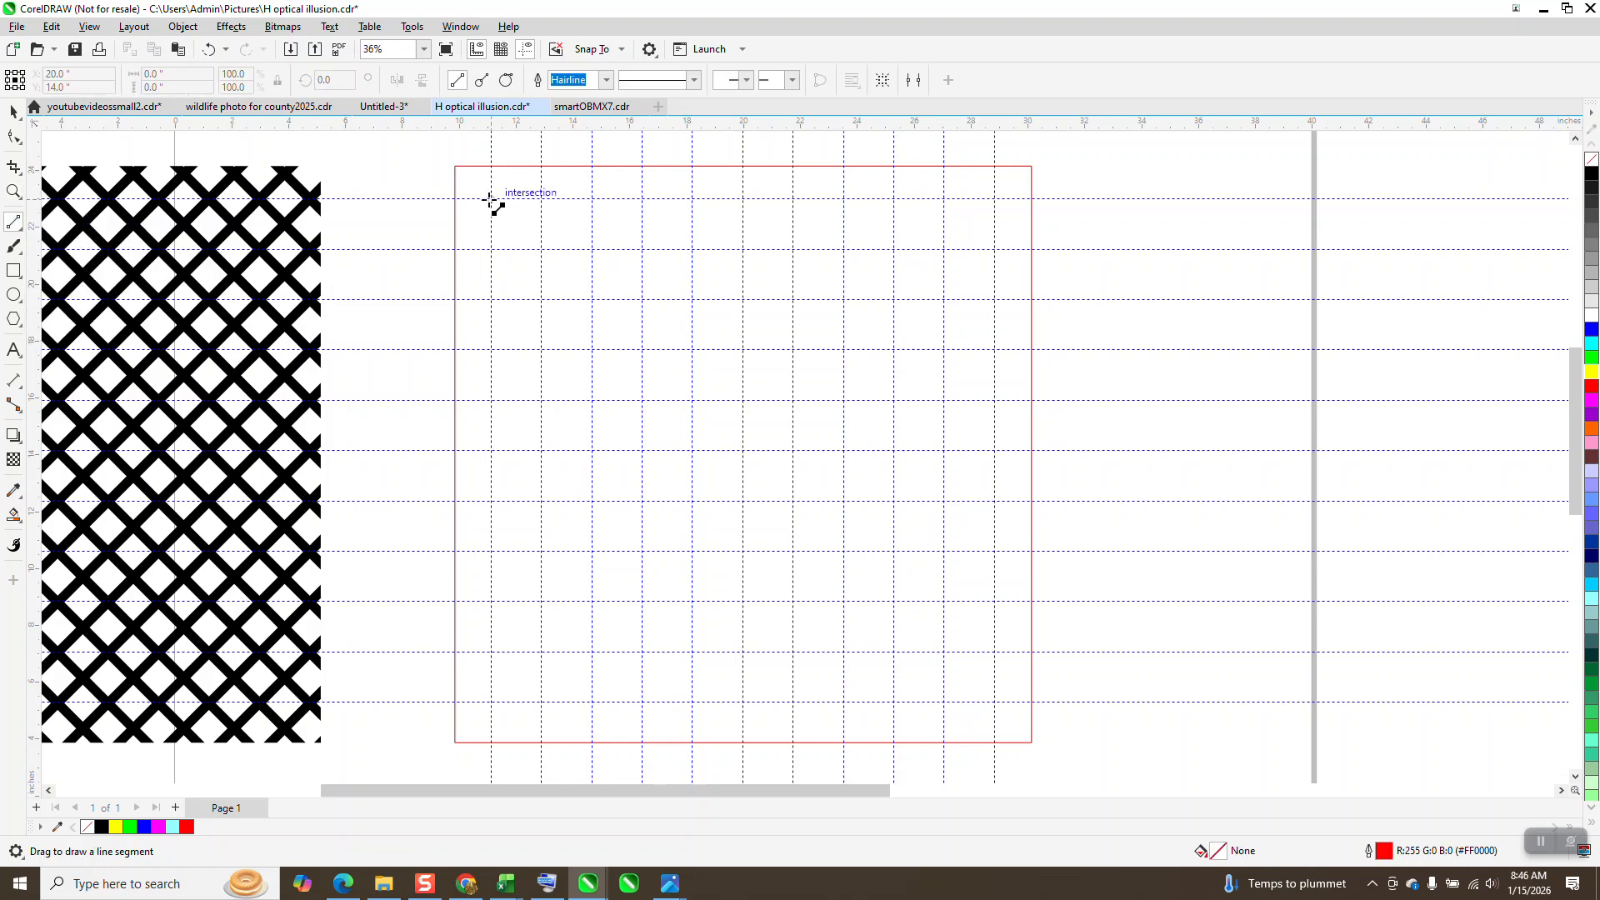
{"action": "mouse_move", "coordinate": [492, 200]}
{"action": "left_mouse_down"}
{"action": "mouse_move", "coordinate": [517, 561]}
{"action": "mouse_move", "coordinate": [492, 710]}
{"action": "mouse_move", "coordinate": [546, 711]}
{"action": "mouse_move", "coordinate": [565, 406]}
{"action": "mouse_move", "coordinate": [541, 248]}
{"action": "mouse_move", "coordinate": [597, 250]}
{"action": "mouse_move", "coordinate": [592, 654]}
{"action": "mouse_move", "coordinate": [643, 652]}
{"action": "left_mouse_up"}
{"action": "mouse_move", "coordinate": [642, 653]}
{"action": "left_mouse_down"}
{"action": "mouse_move", "coordinate": [664, 367]}
{"action": "mouse_move", "coordinate": [642, 249]}
{"action": "mouse_move", "coordinate": [744, 252]}
{"action": "mouse_move", "coordinate": [761, 571]}
{"action": "mouse_move", "coordinate": [742, 702]}
{"action": "mouse_move", "coordinate": [757, 714]}
{"action": "mouse_move", "coordinate": [848, 705]}
{"action": "mouse_move", "coordinate": [860, 621]}
{"action": "mouse_move", "coordinate": [843, 551]}
{"action": "mouse_move", "coordinate": [1000, 558]}
{"action": "mouse_move", "coordinate": [994, 451]}
{"action": "left_mouse_up"}
{"action": "left_click_drag", "start_coordinate": [993, 451], "coordinate": [948, 349]}
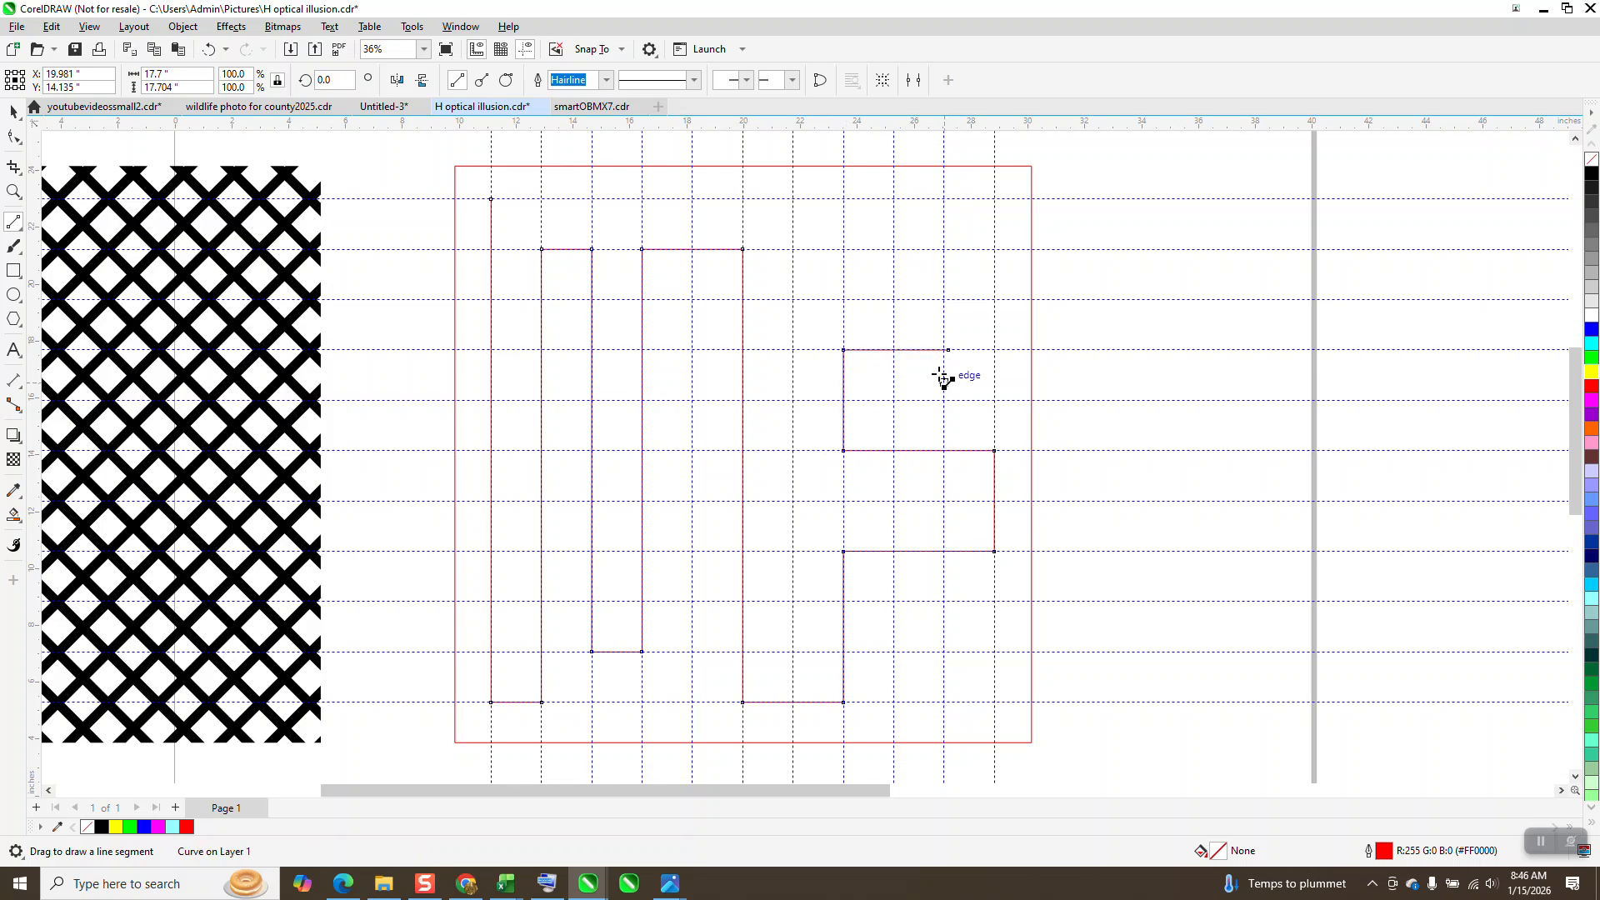
{"action": "left_click", "coordinate": [209, 49]}
{"action": "left_click_drag", "start_coordinate": [844, 350], "coordinate": [491, 199]}
{"action": "scroll", "coordinate": [436, 335], "scroll_direction": "down", "scroll_amount": 2}
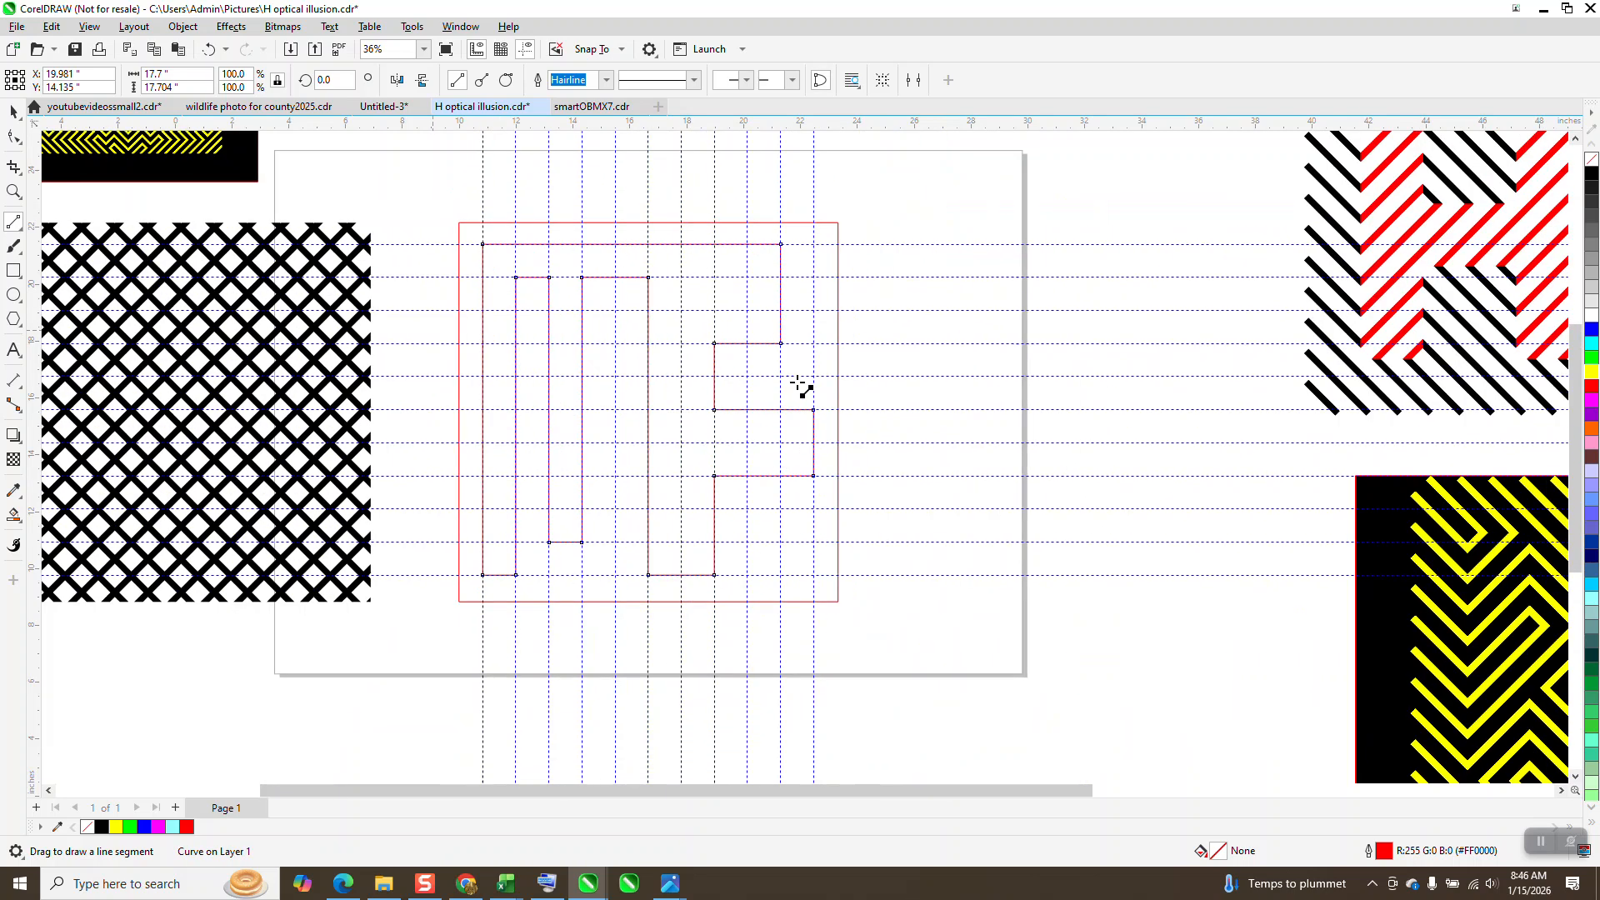
Step: Create a blue, outline-free filled copy of the MF shape with Smart Fill and move it 25 inches down, below the page
{"action": "left_click", "coordinate": [14, 111]}
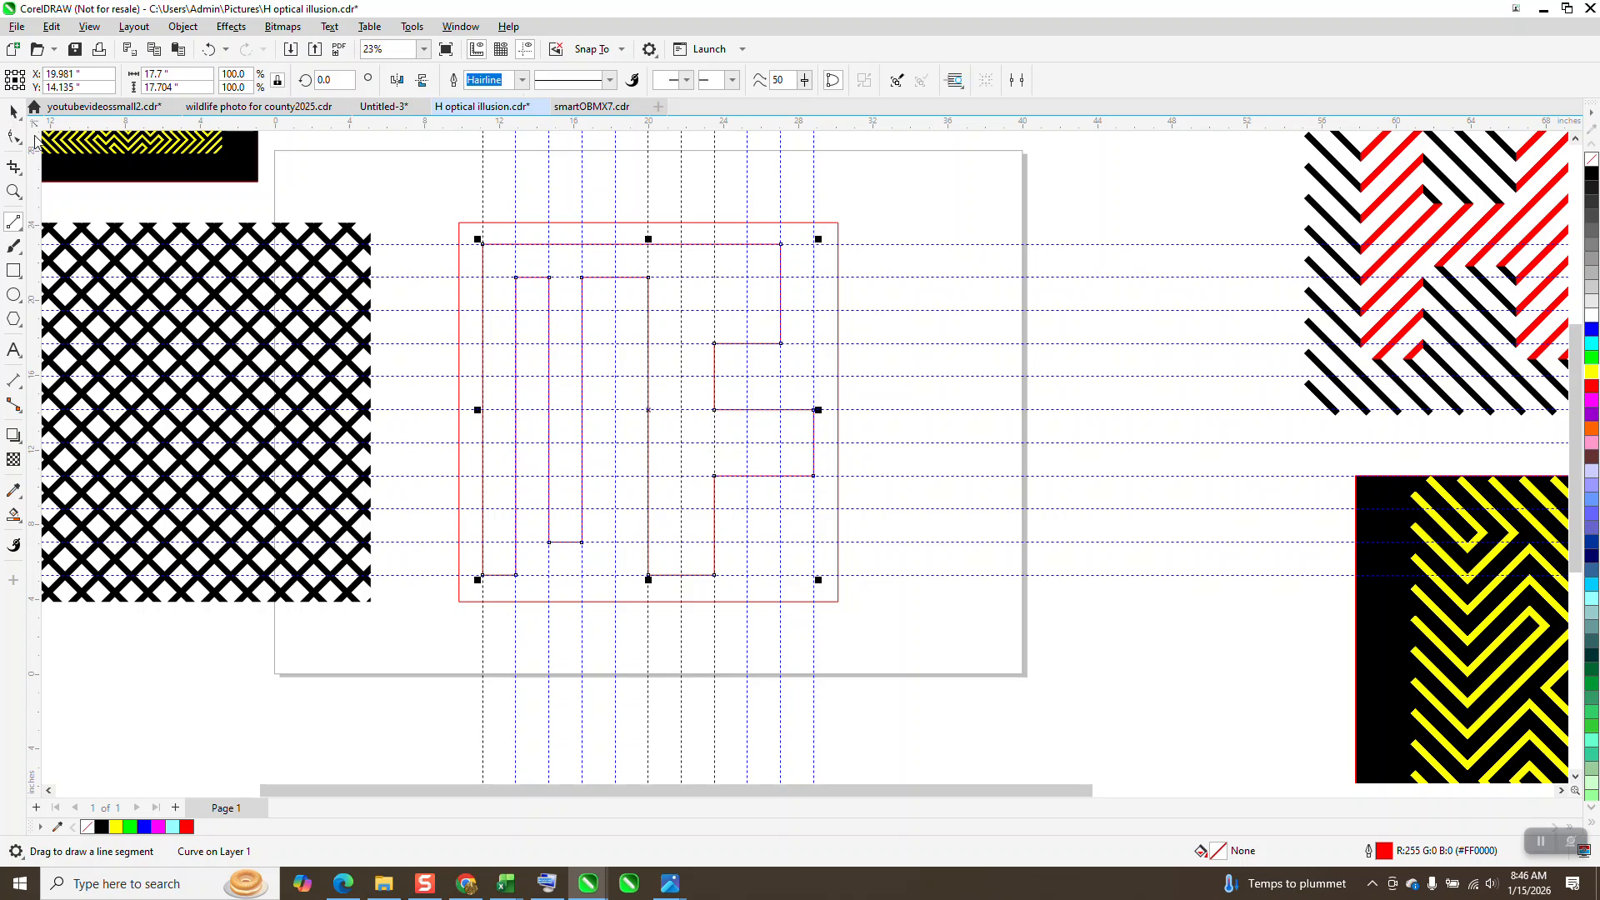
{"action": "left_click", "coordinate": [13, 516]}
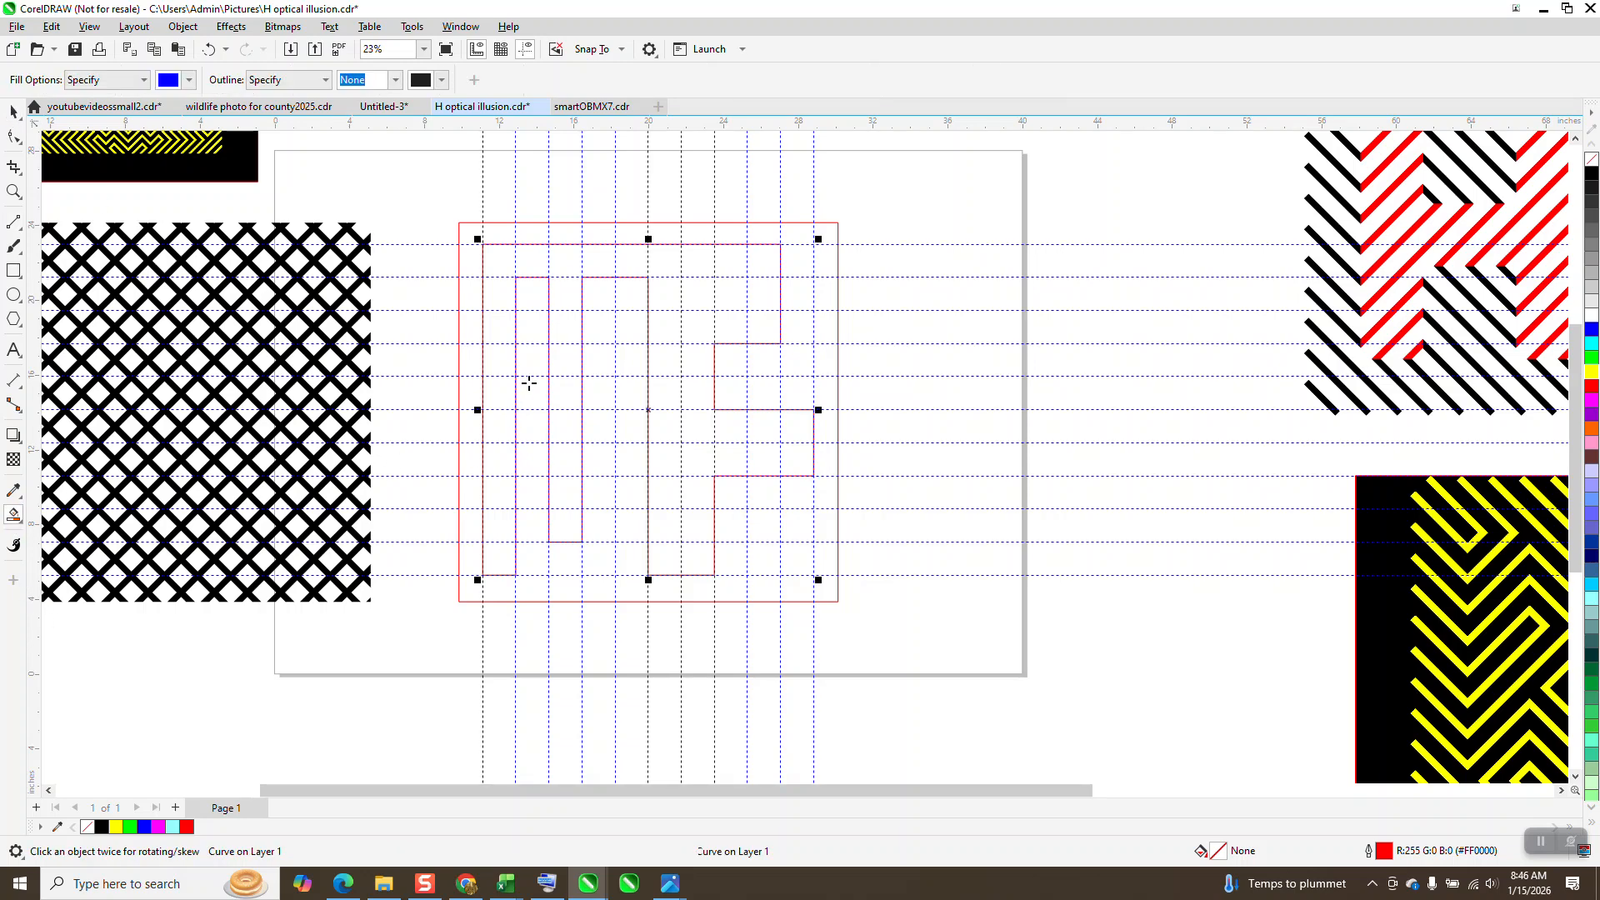
{"action": "left_click", "coordinate": [507, 327]}
{"action": "scroll", "coordinate": [782, 387], "scroll_direction": "down", "scroll_amount": 3}
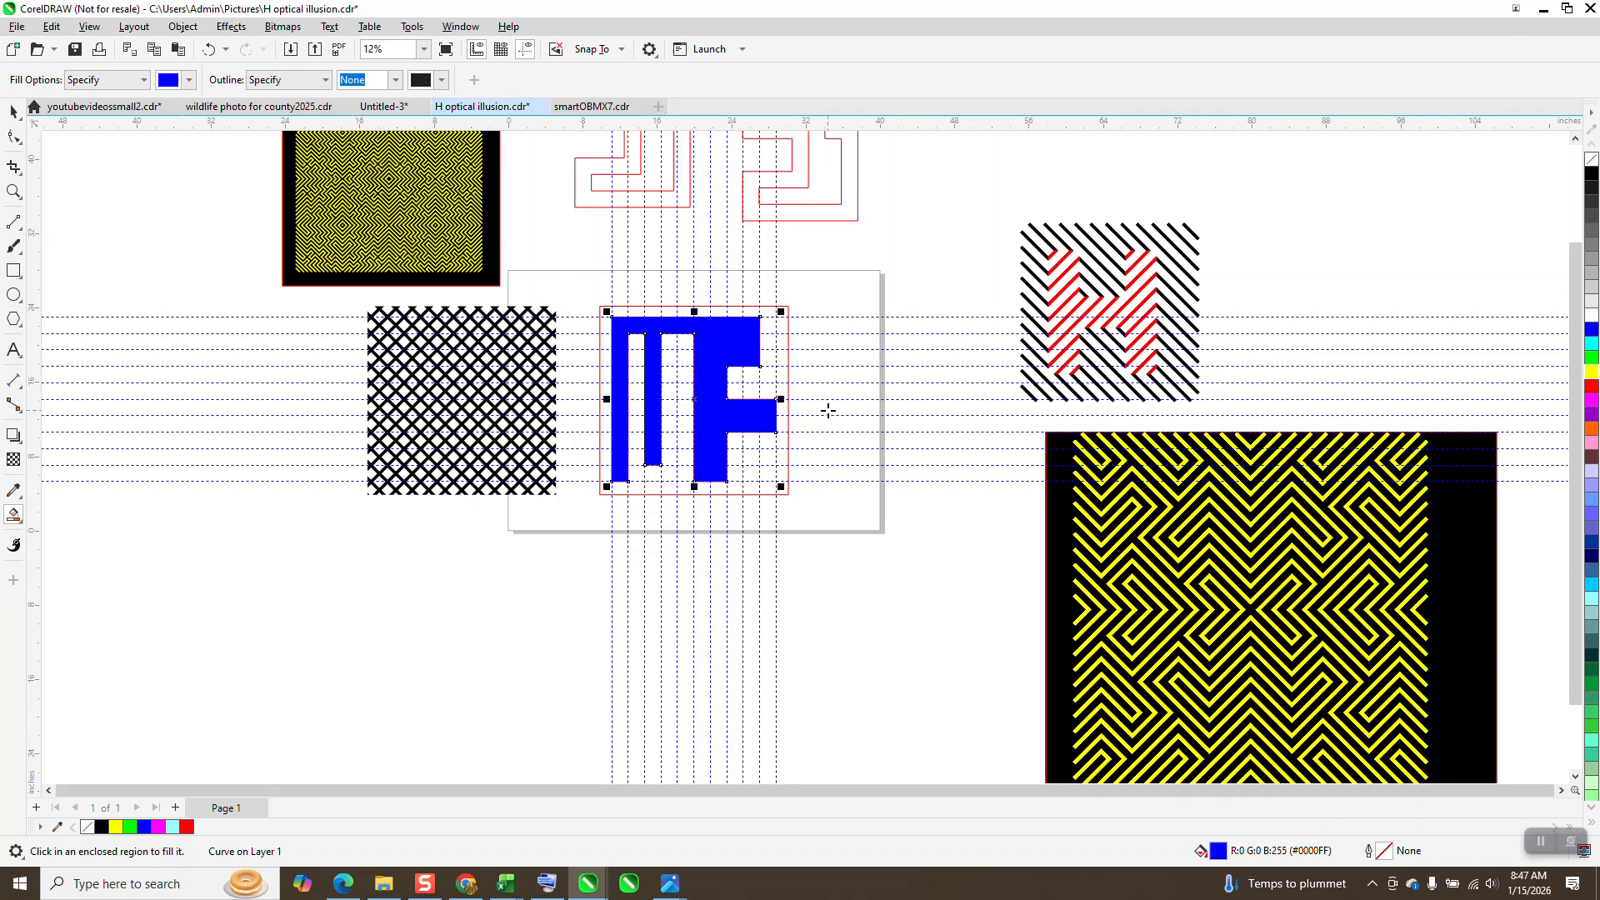
{"action": "key", "text": "shift+Down"}
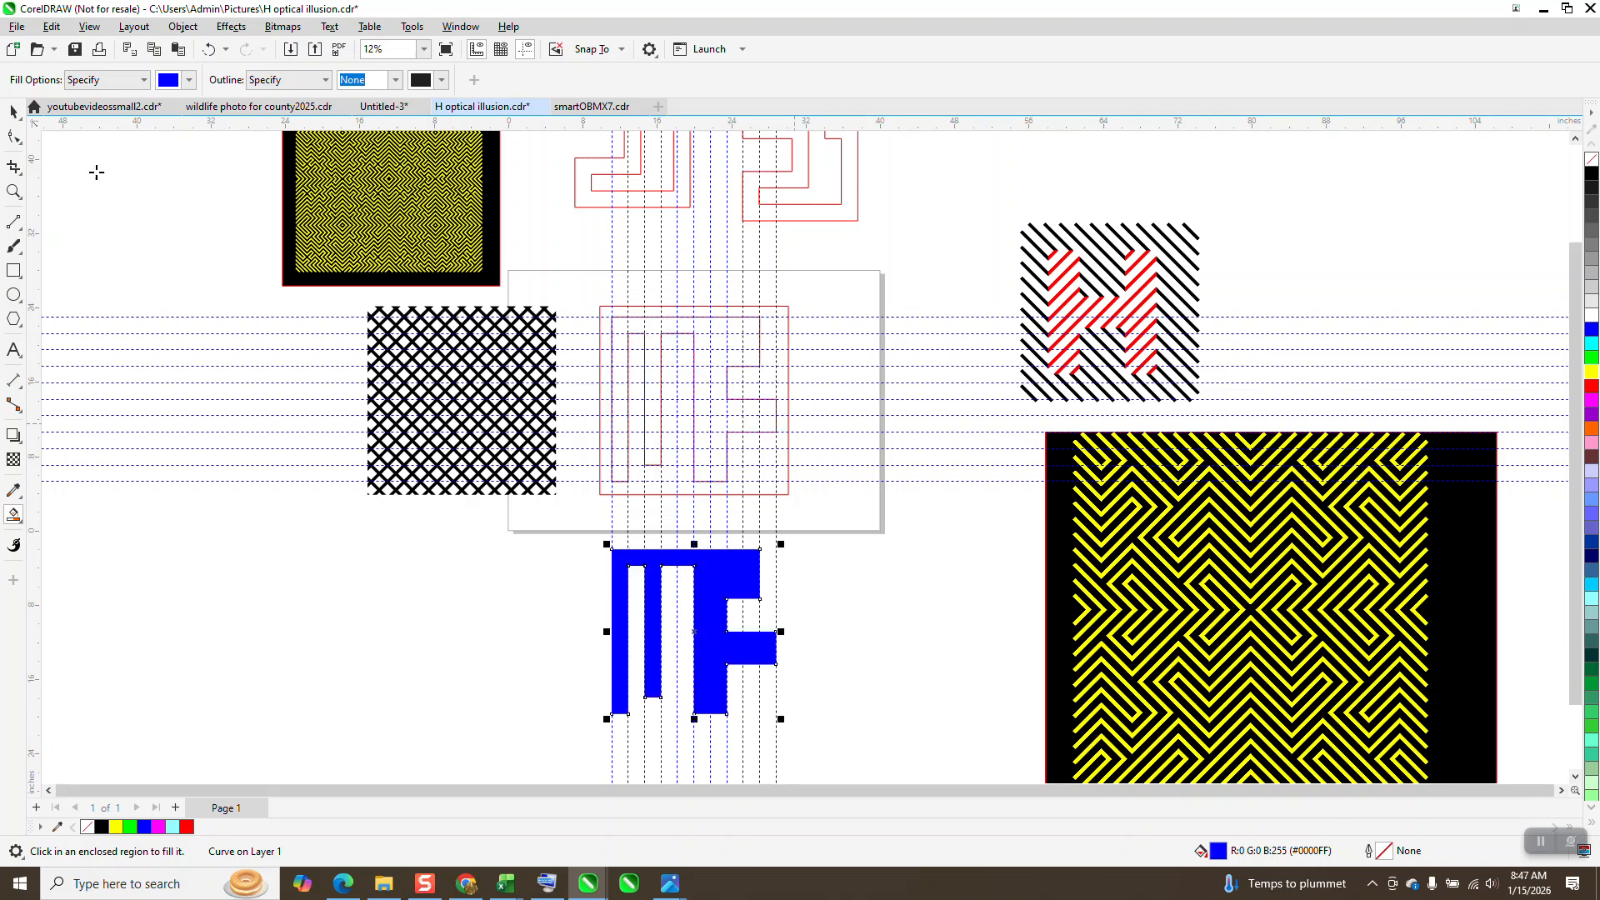
Step: Move the red square and MF outline together 50 inches right and 50 inches up off the page, and hide the guidelines
{"action": "left_click", "coordinate": [12, 110]}
{"action": "left_click_drag", "start_coordinate": [589, 270], "coordinate": [818, 503]}
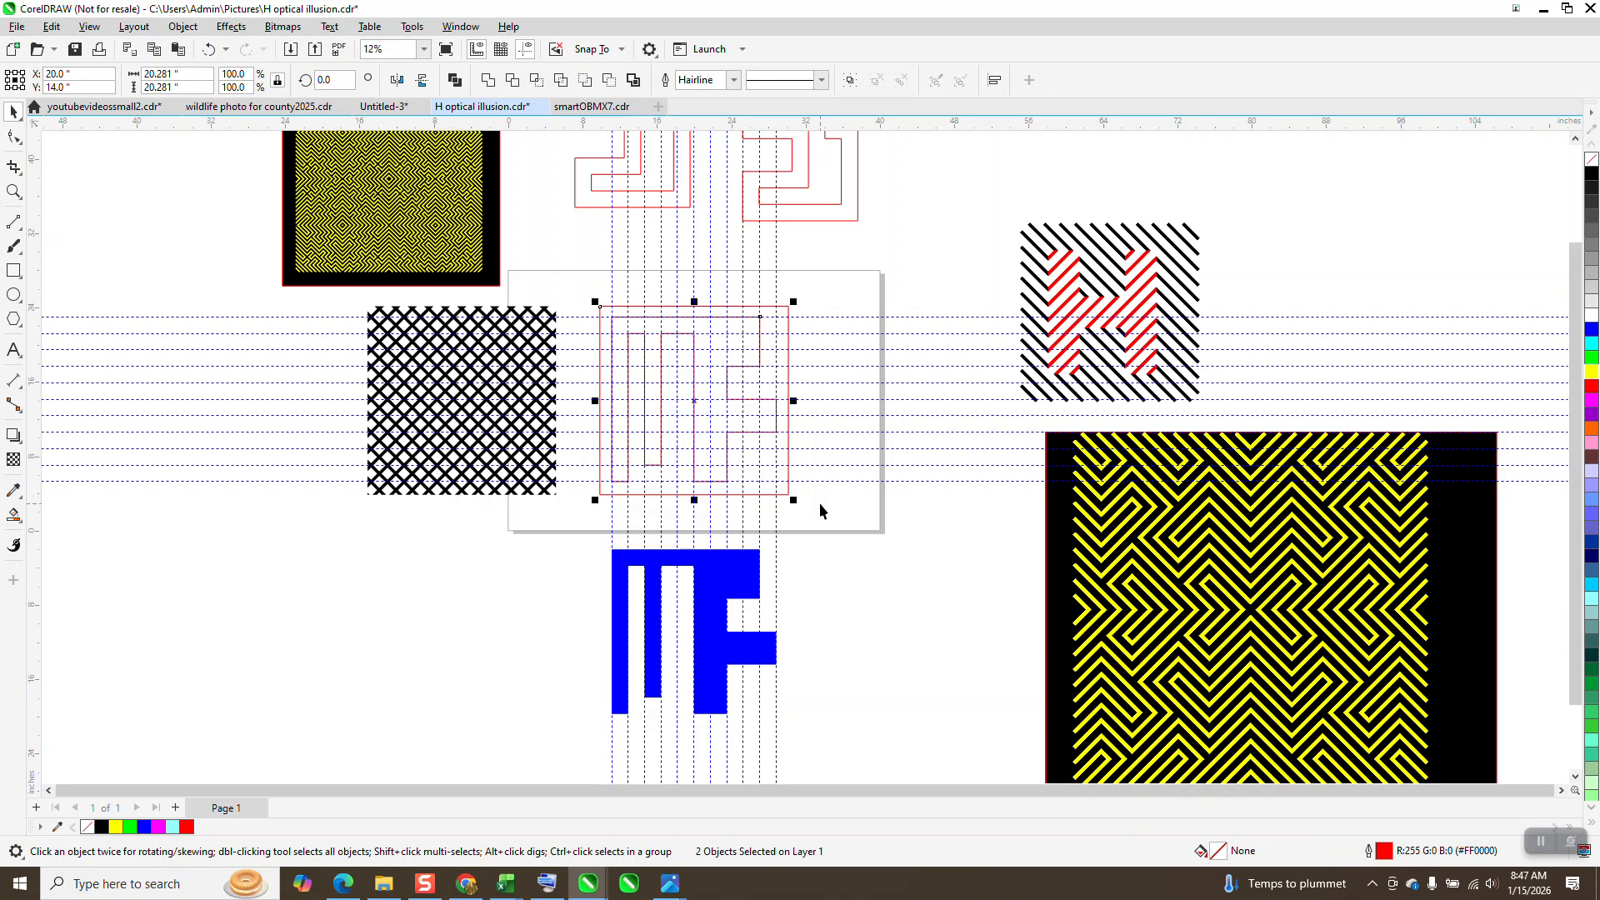
{"action": "key", "text": "shift+Right"}
{"action": "key", "text": "shift+Up"}
{"action": "key", "text": "shift+Up"}
{"action": "key", "text": "shift+Right"}
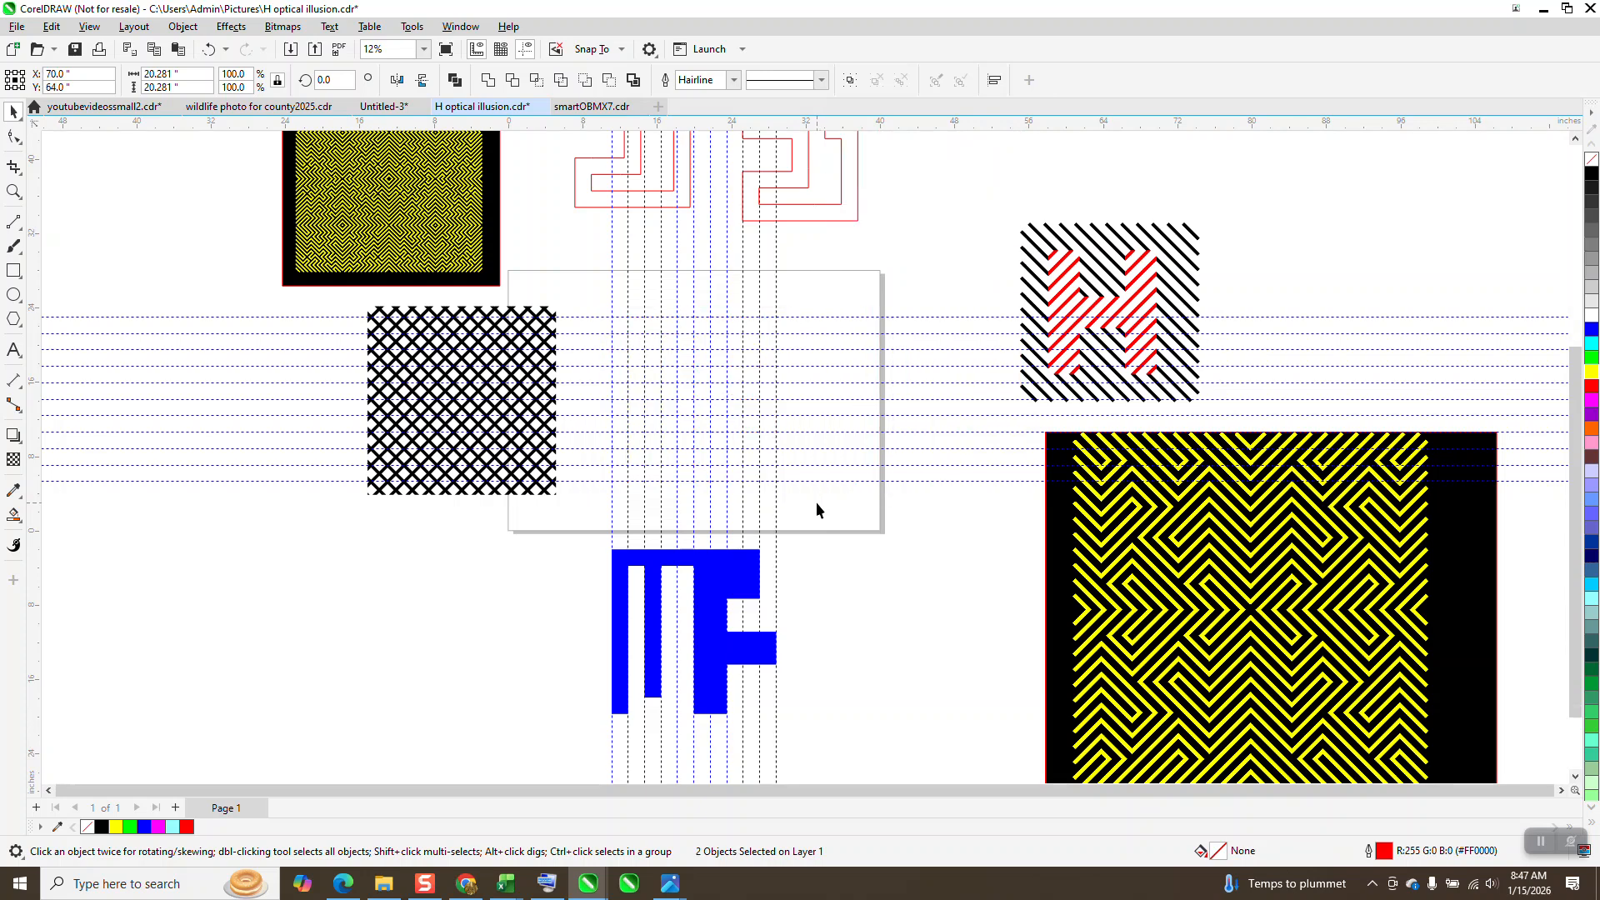
{"action": "left_click", "coordinate": [526, 50]}
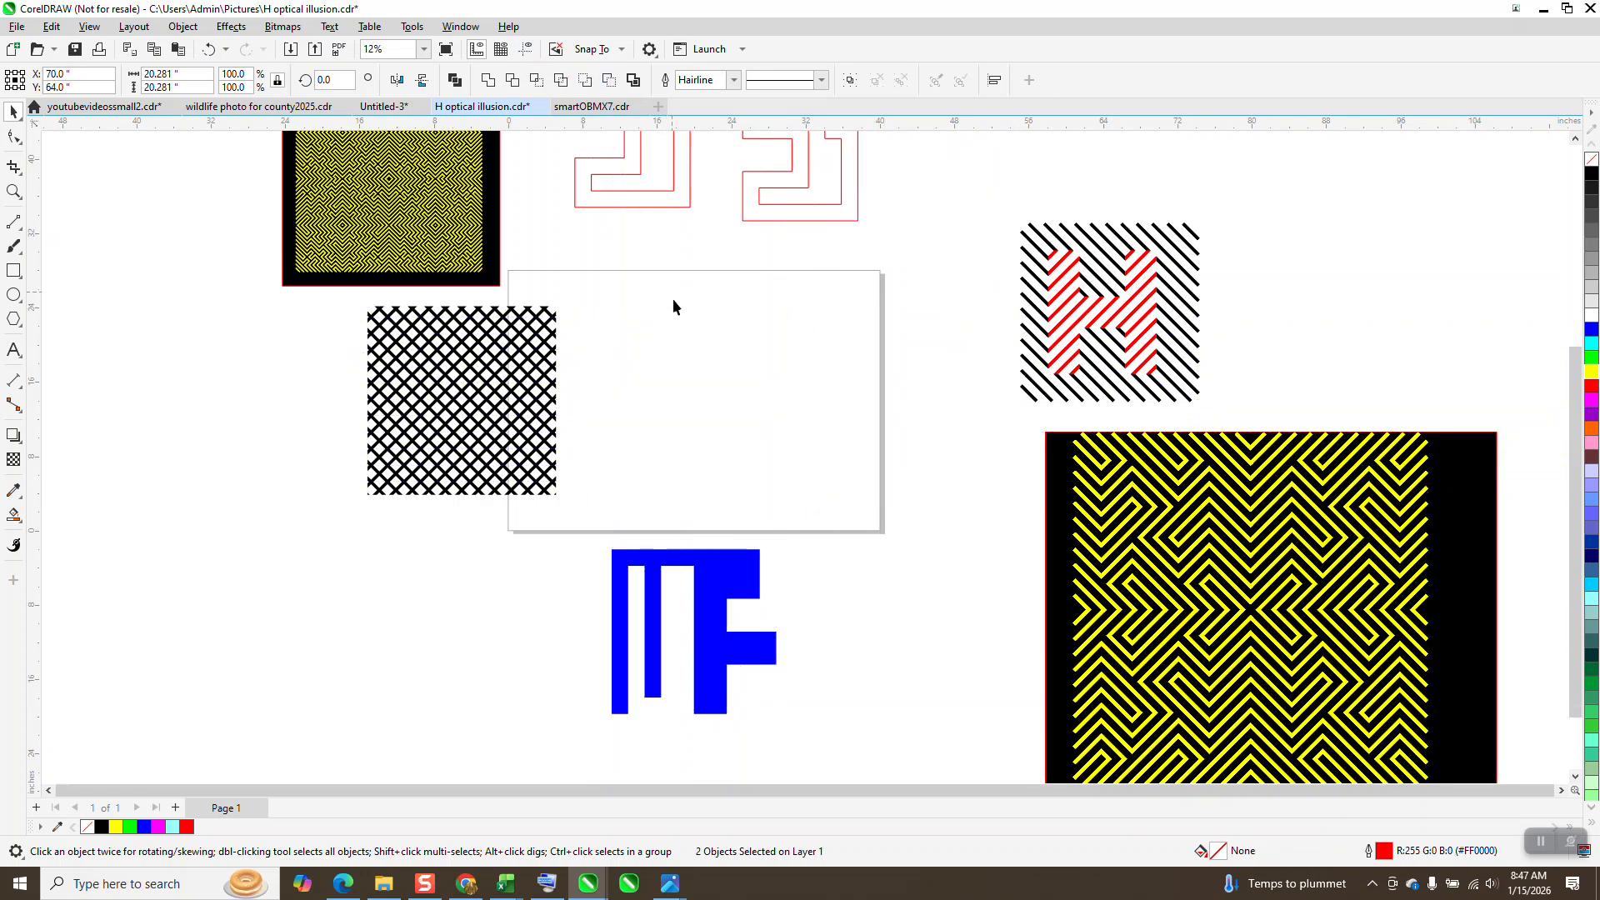
Step: Move the upward-slanting stripe group 25 inches right onto the page and the blue MF shape 25 inches up over it
{"action": "left_click", "coordinate": [550, 403]}
{"action": "key", "text": "shift+Right"}
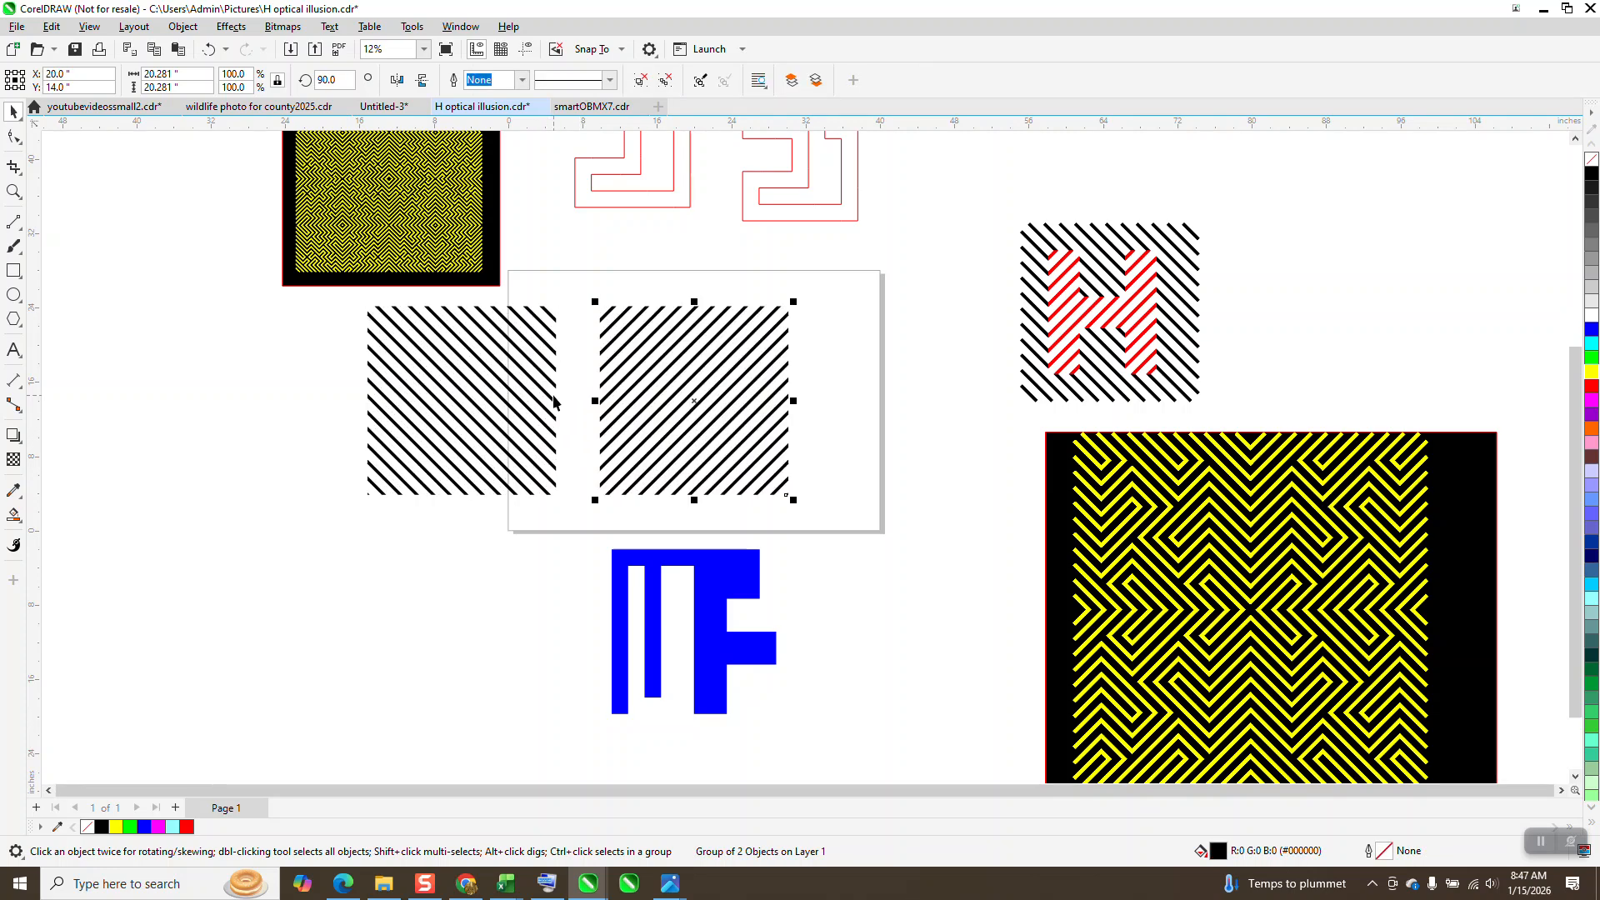
{"action": "left_click", "coordinate": [746, 570]}
{"action": "key", "text": "shift+Up"}
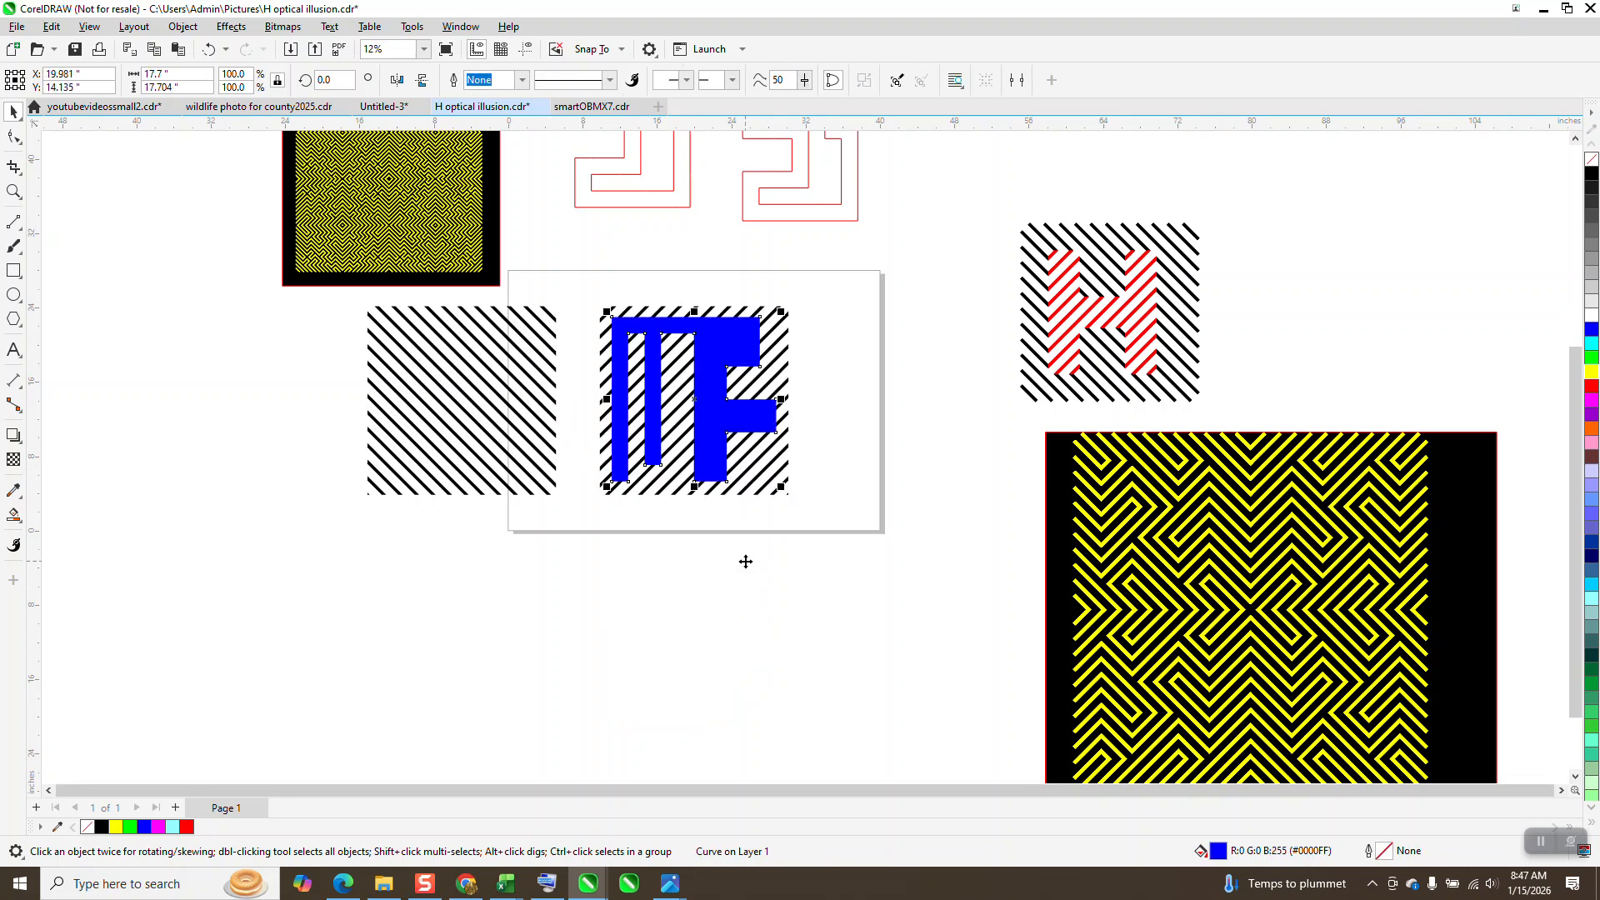
Step: Duplicate the blue MF shape and place the copy 25 inches lower, below the page
{"action": "mouse_move", "coordinate": [586, 279]}
{"action": "left_mouse_down"}
{"action": "mouse_move", "coordinate": [620, 416]}
{"action": "mouse_move", "coordinate": [825, 533]}
{"action": "left_mouse_up"}
{"action": "left_click", "coordinate": [852, 341]}
{"action": "left_click", "coordinate": [744, 339]}
{"action": "key", "text": "ctrl+d"}
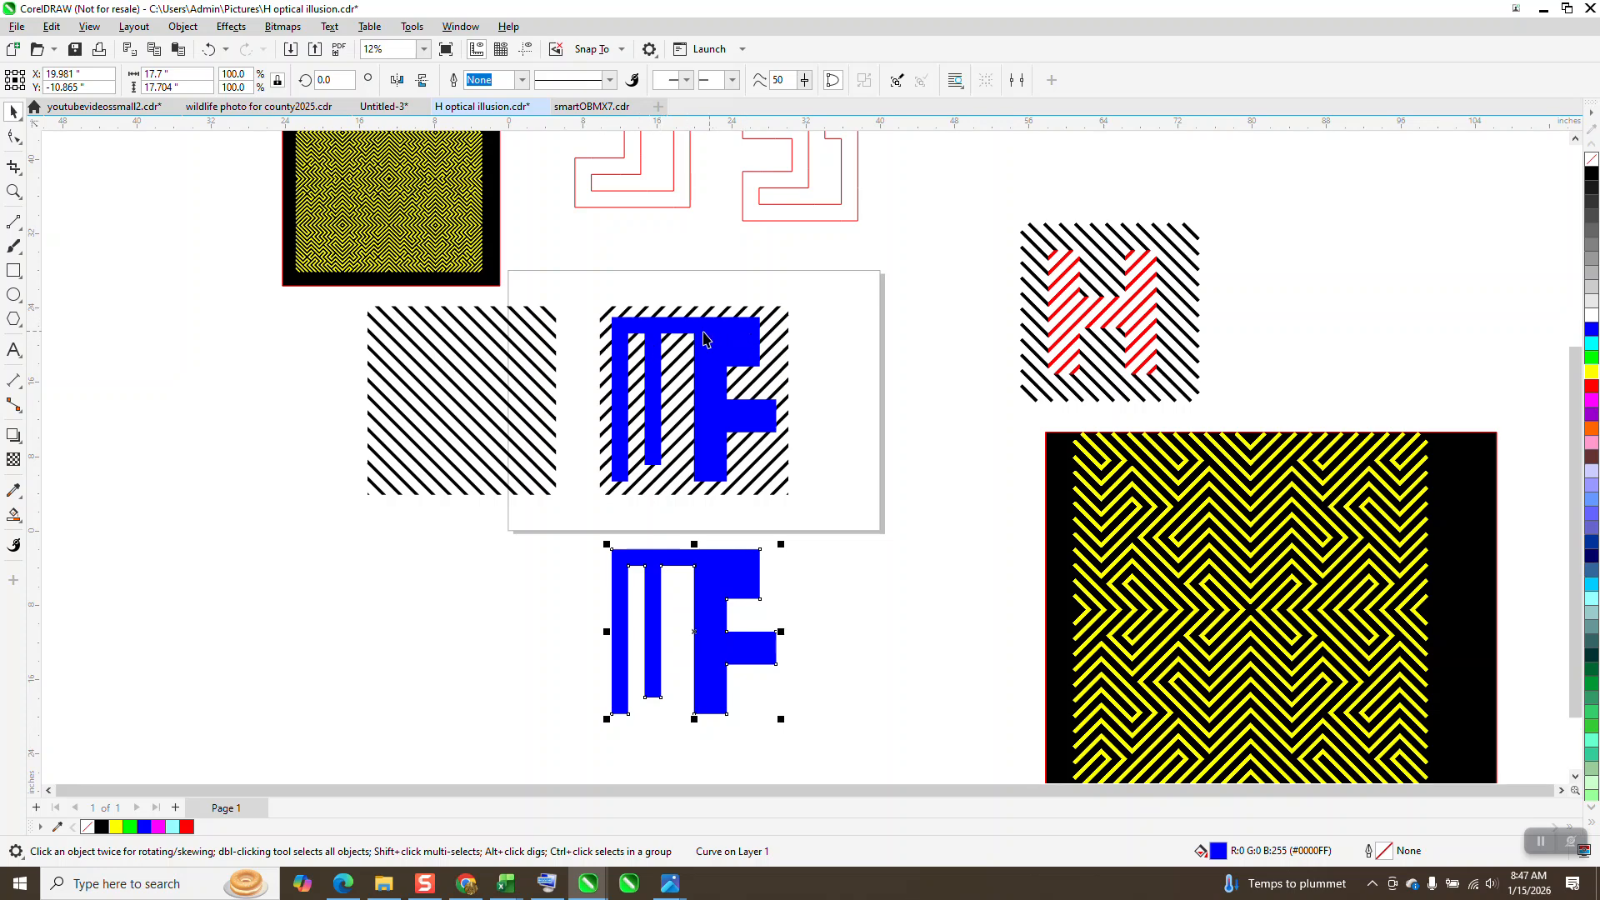
Step: Intersect the blue MF shape with the stripe group beneath it and move the resulting striped letters 50 inches left
{"action": "mouse_move", "coordinate": [595, 304]}
{"action": "left_mouse_down"}
{"action": "mouse_move", "coordinate": [613, 420]}
{"action": "mouse_move", "coordinate": [803, 502]}
{"action": "left_mouse_up"}
{"action": "key", "text": "ctrl+g"}
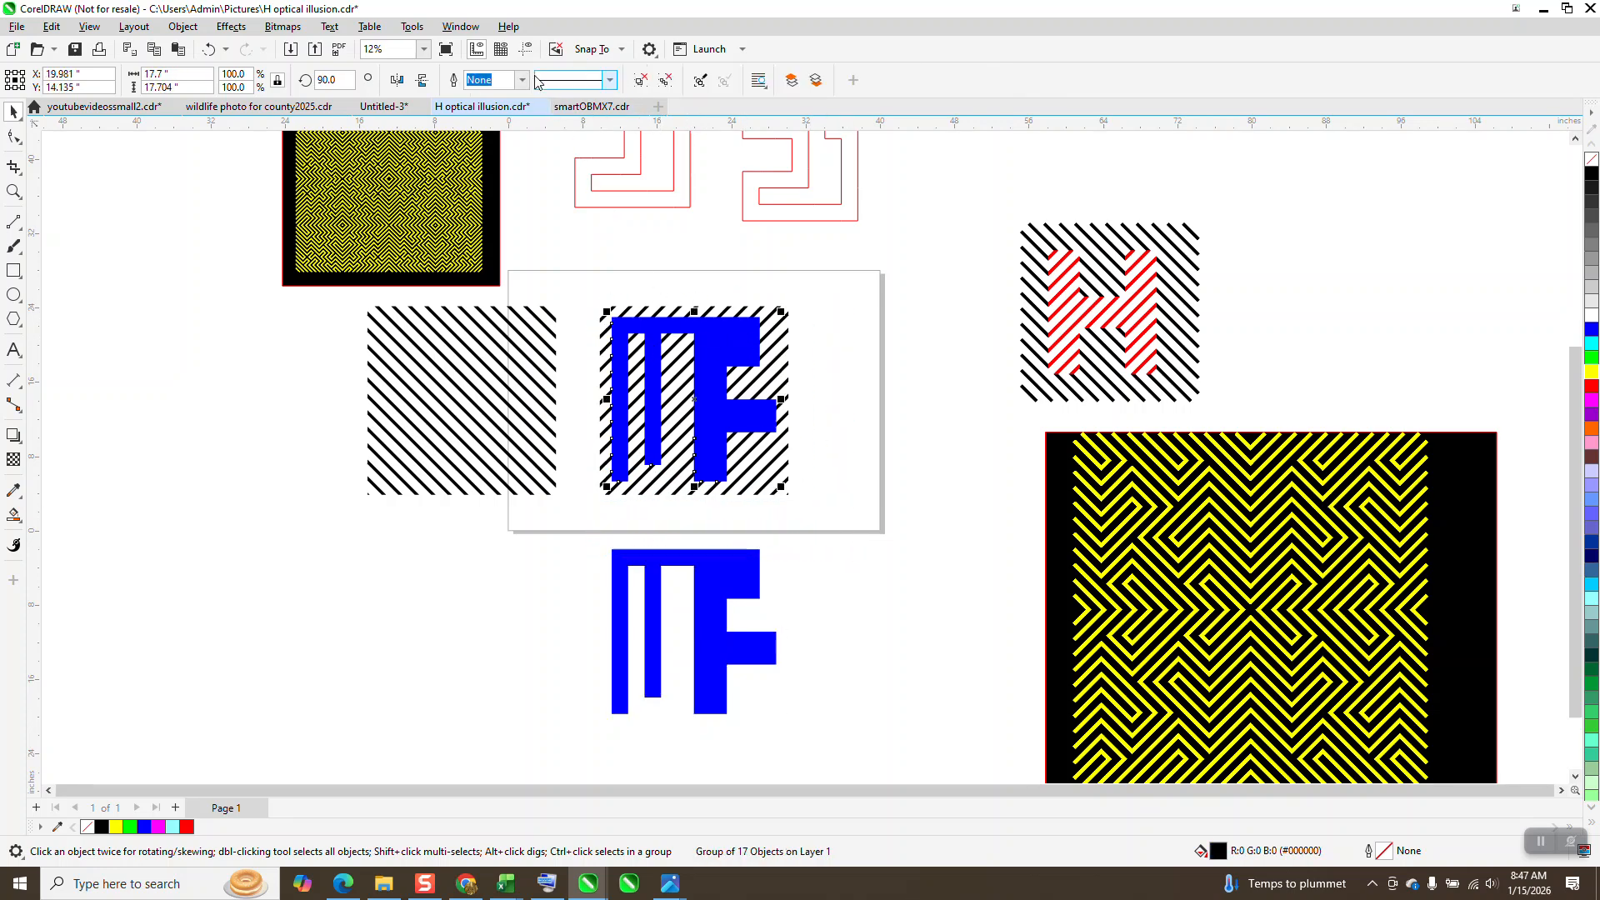
{"action": "key", "text": "Left"}
{"action": "key", "text": "Left"}
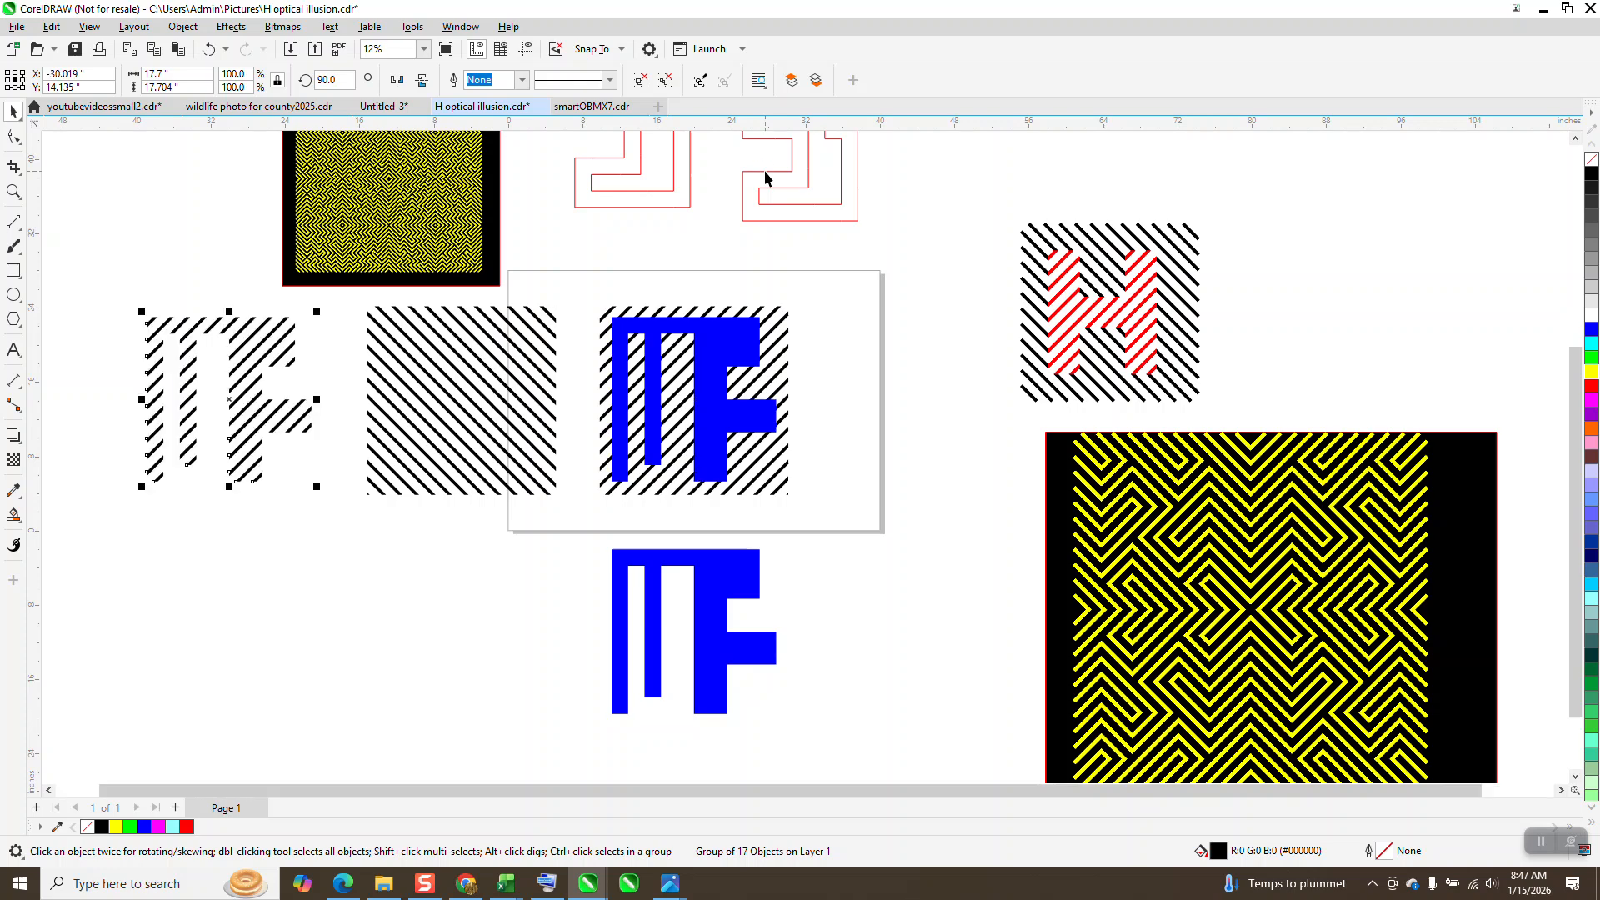
Step: Move the upward-slanting stripe group 25 inches down off the page and the opposing stripe group 25 inches right beneath the blue MF shape
{"action": "left_click", "coordinate": [788, 354]}
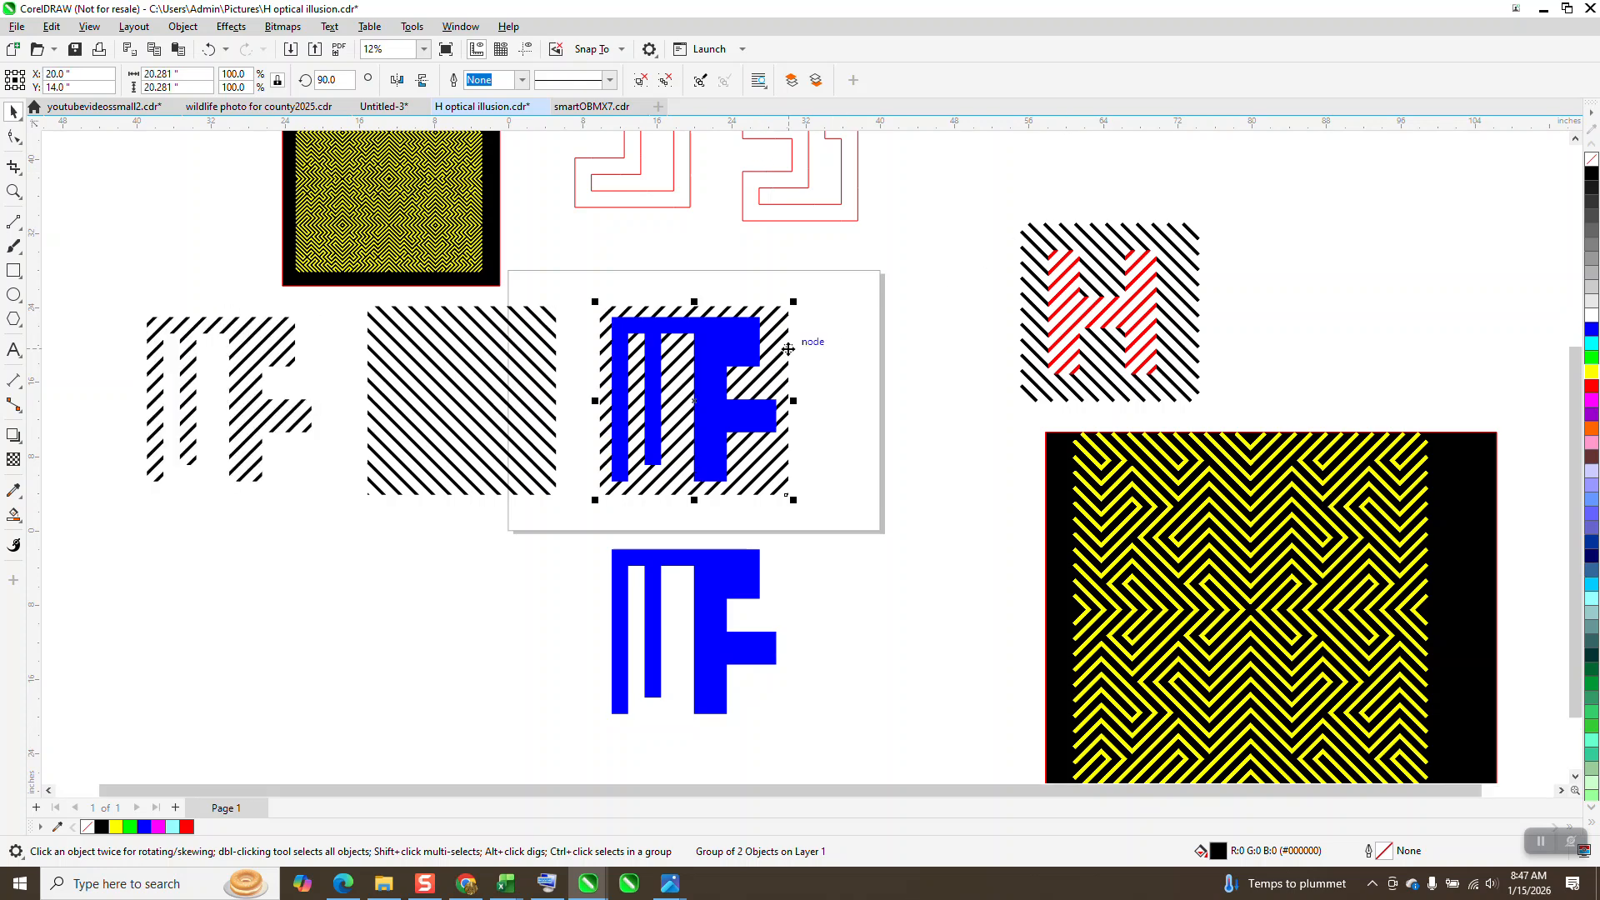
{"action": "key", "text": "Down"}
{"action": "left_click", "coordinate": [549, 353]}
{"action": "key", "text": "Down"}
{"action": "key", "text": "ctrl+z"}
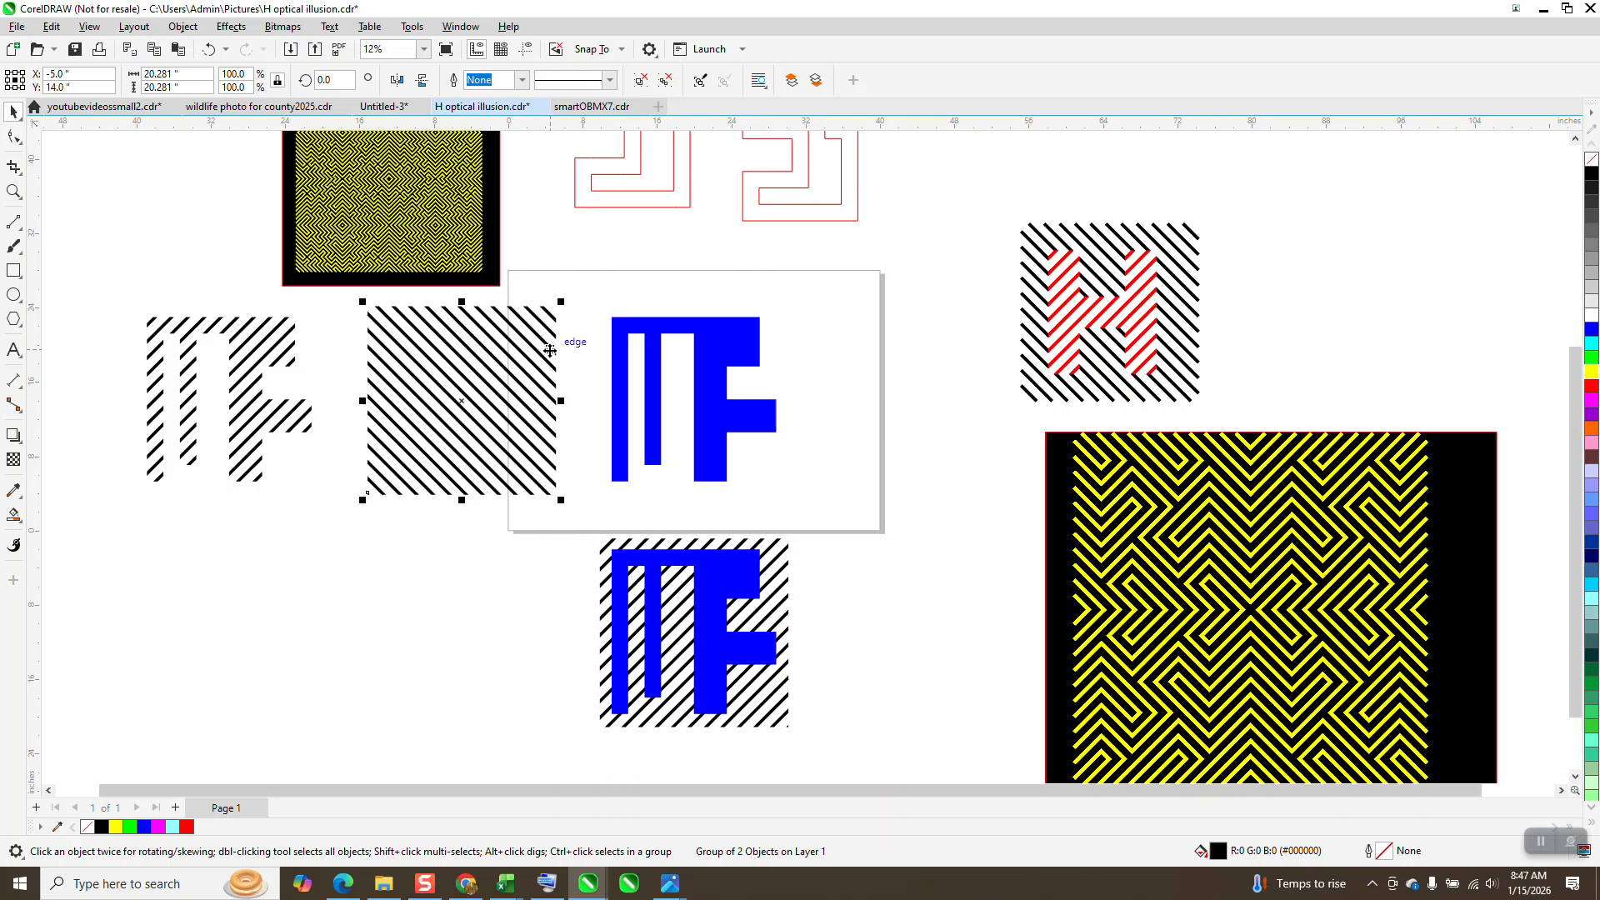
{"action": "key", "text": "Right"}
Step: Cut the blue MF shape out of the stripes beneath it and move the remaining stripes 50 inches left around the striped letters
{"action": "key", "text": "ctrl+u"}
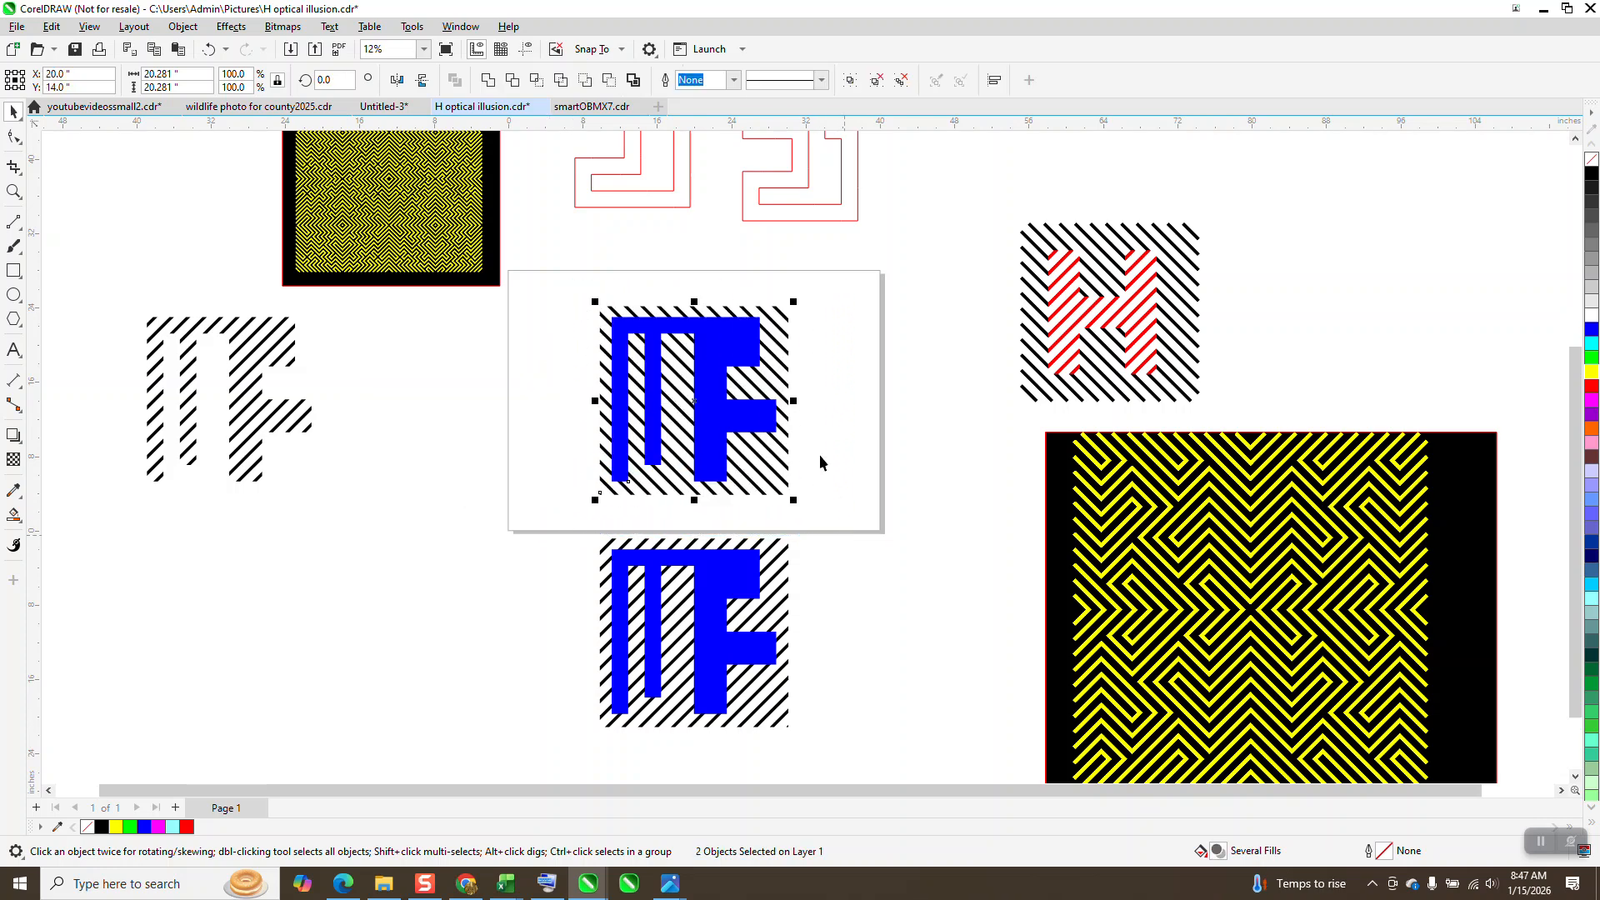
{"action": "left_click", "coordinate": [609, 83]}
{"action": "key", "text": "Left"}
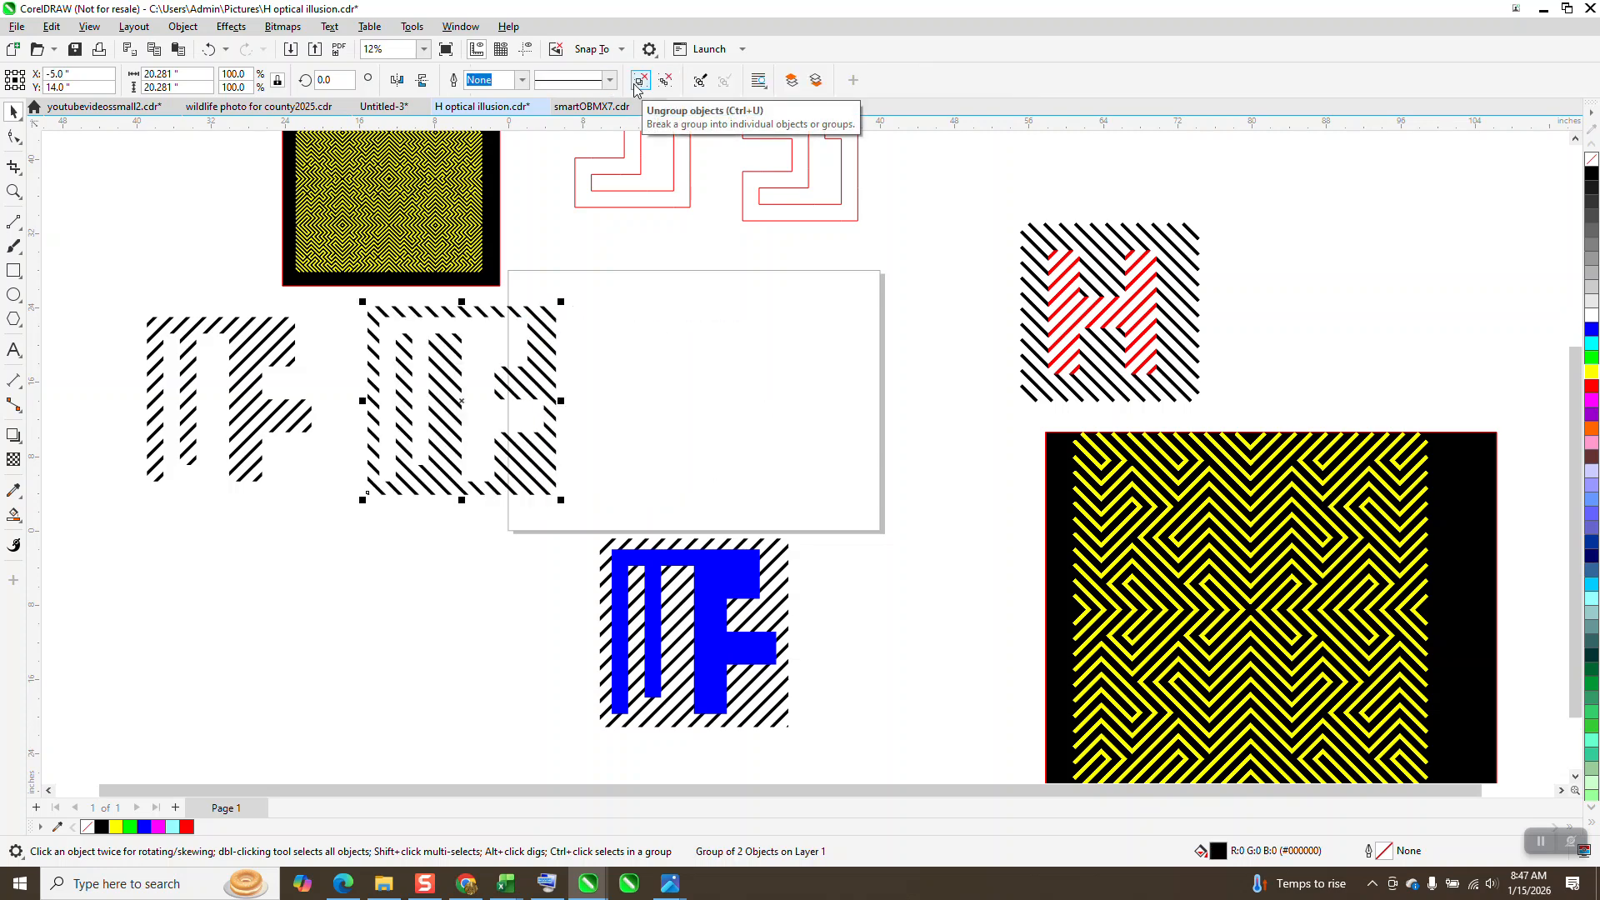
{"action": "key", "text": "Left"}
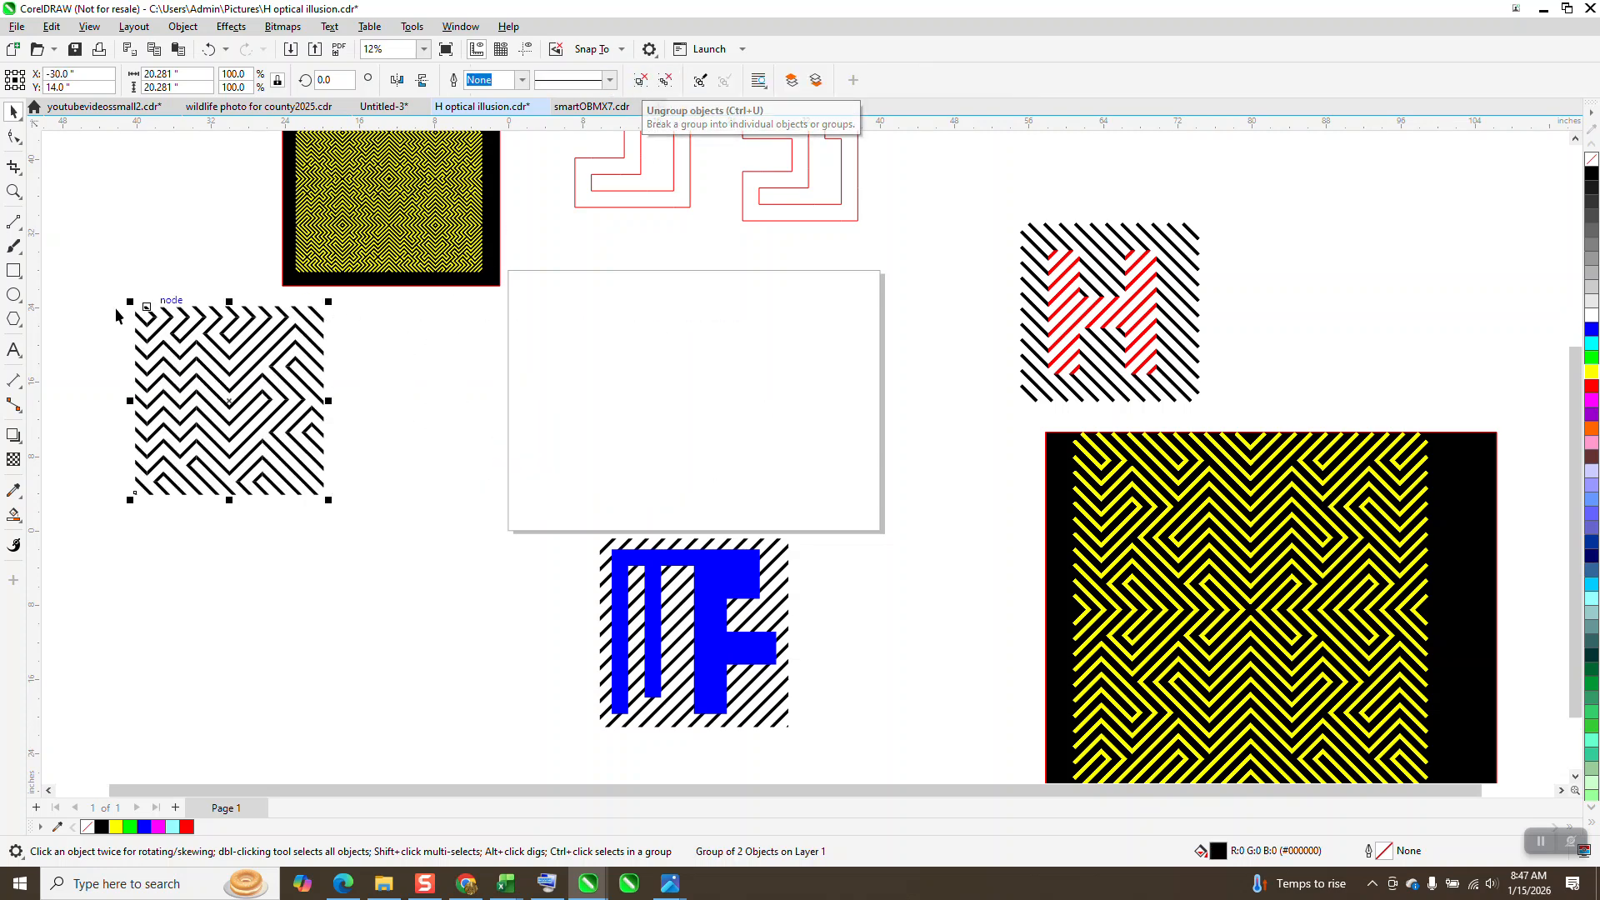
Step: Group the striped MF letters and their surrounding stripes into a single pattern tile
{"action": "left_click", "coordinate": [13, 191]}
{"action": "left_click_drag", "start_coordinate": [129, 264], "coordinate": [426, 506]}
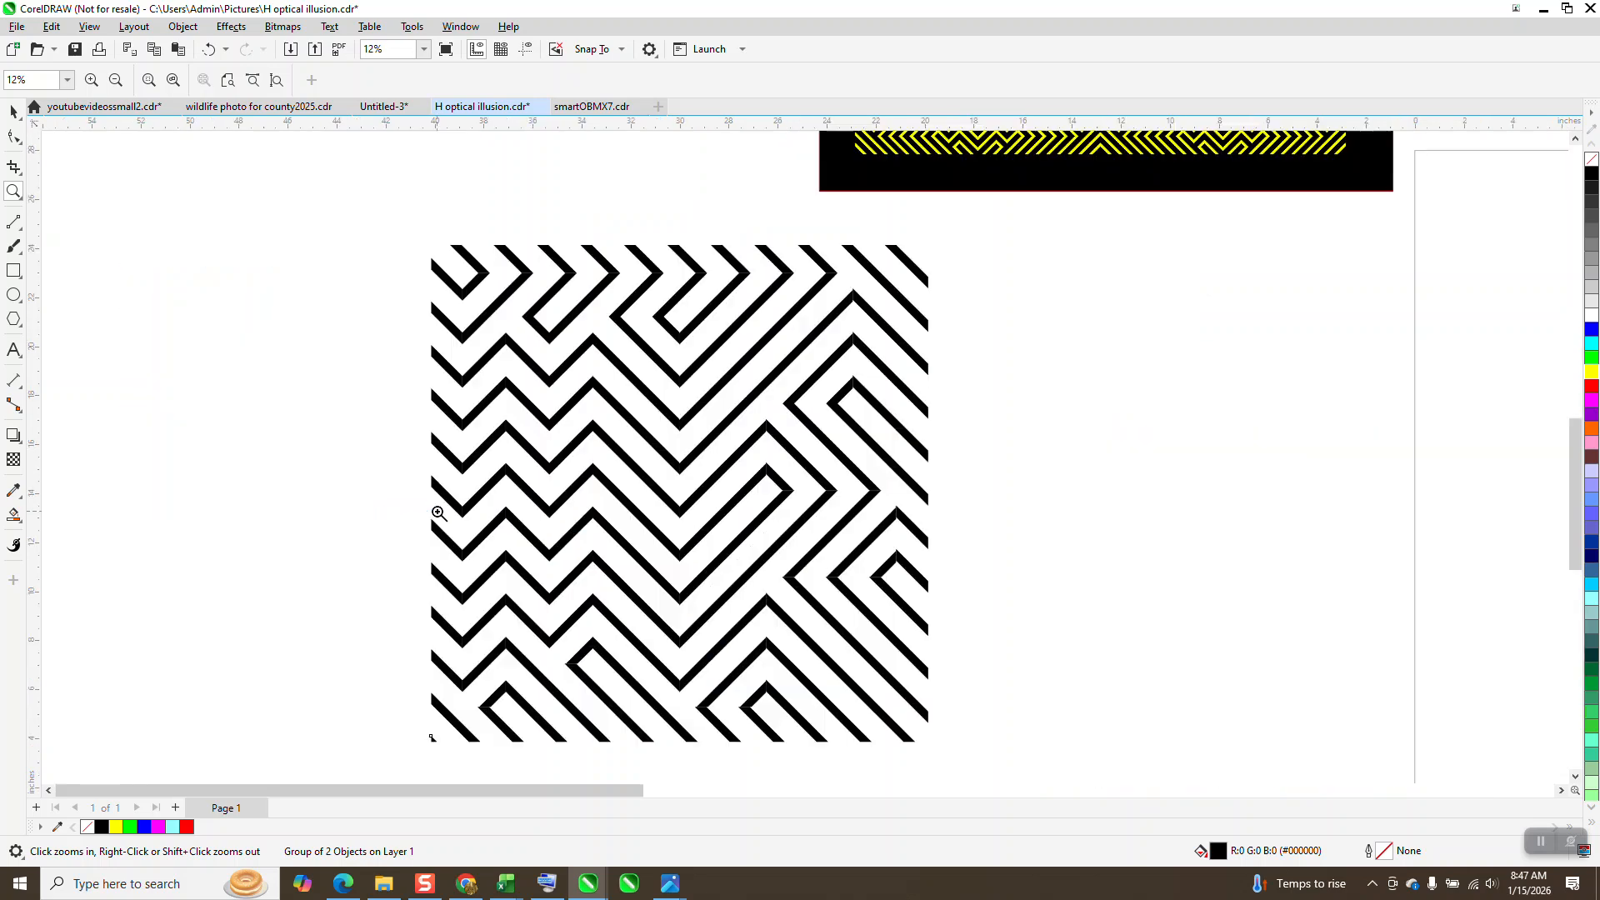
{"action": "scroll", "coordinate": [444, 474], "scroll_direction": "down", "scroll_amount": 1}
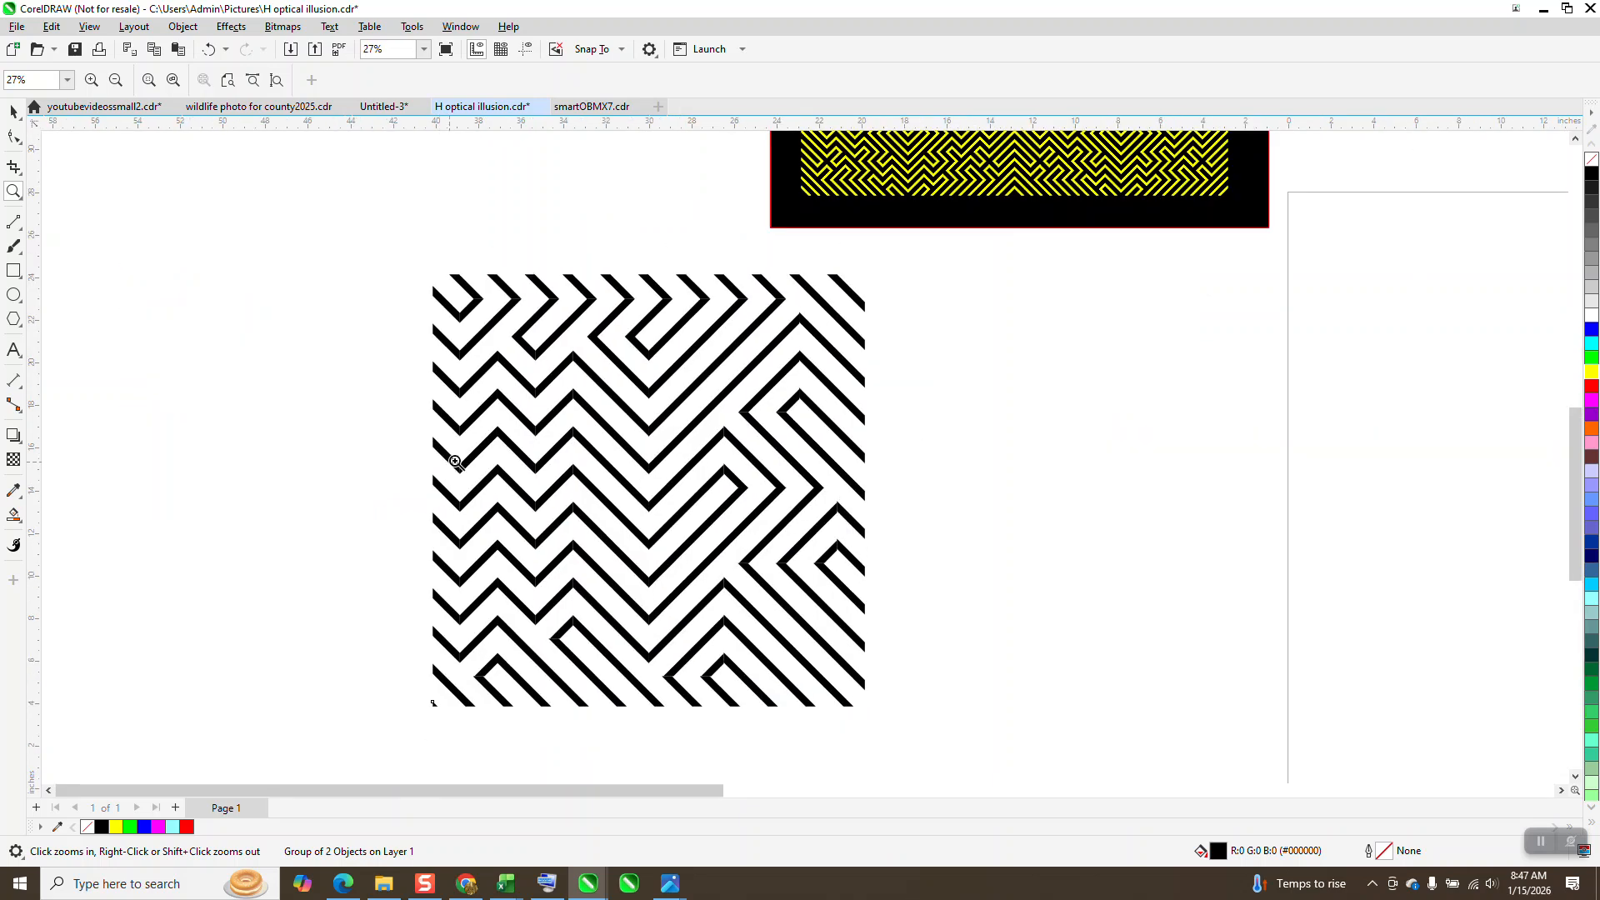
{"action": "scroll", "coordinate": [467, 387], "scroll_direction": "down", "scroll_amount": 4}
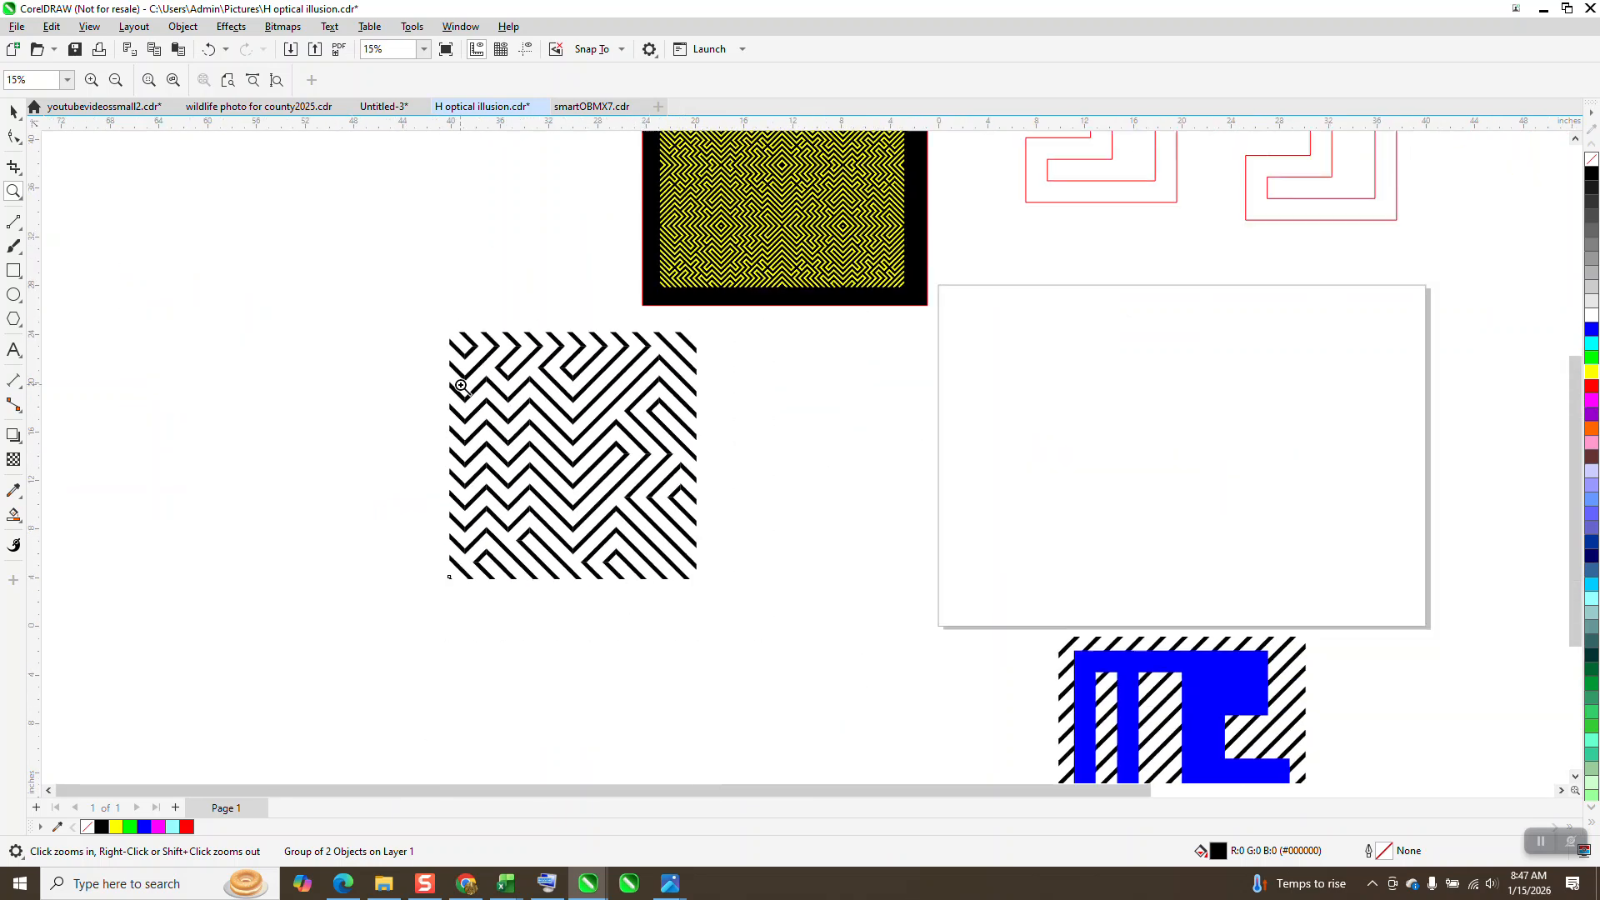
{"action": "left_click", "coordinate": [13, 110]}
{"action": "left_click_drag", "start_coordinate": [442, 301], "coordinate": [746, 665]}
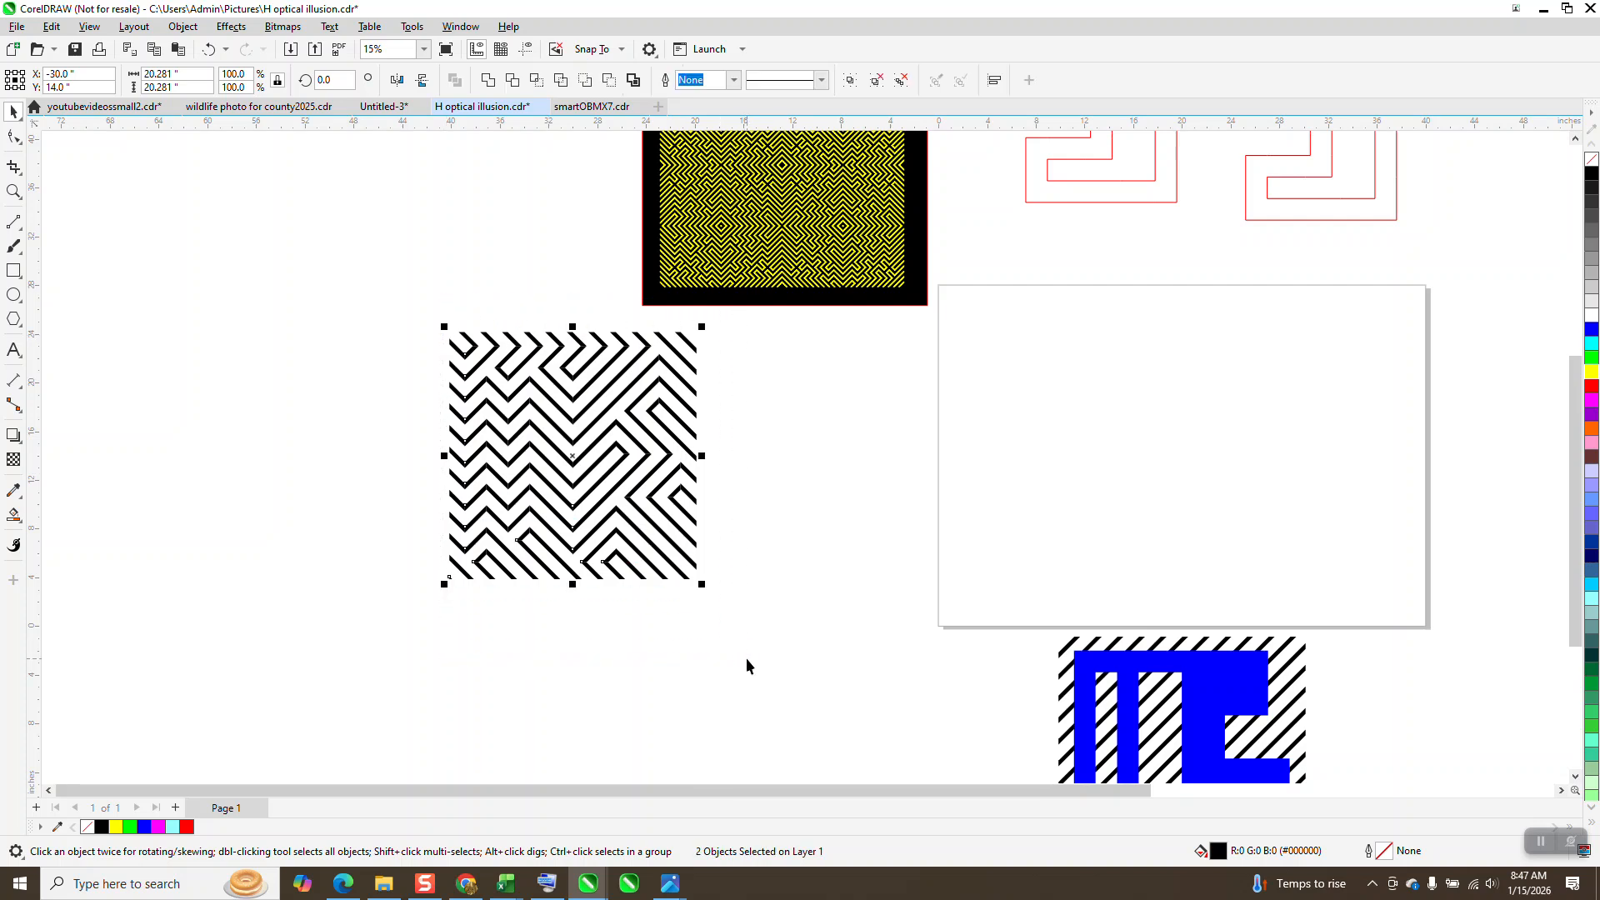
{"action": "key", "text": "ctrl+g"}
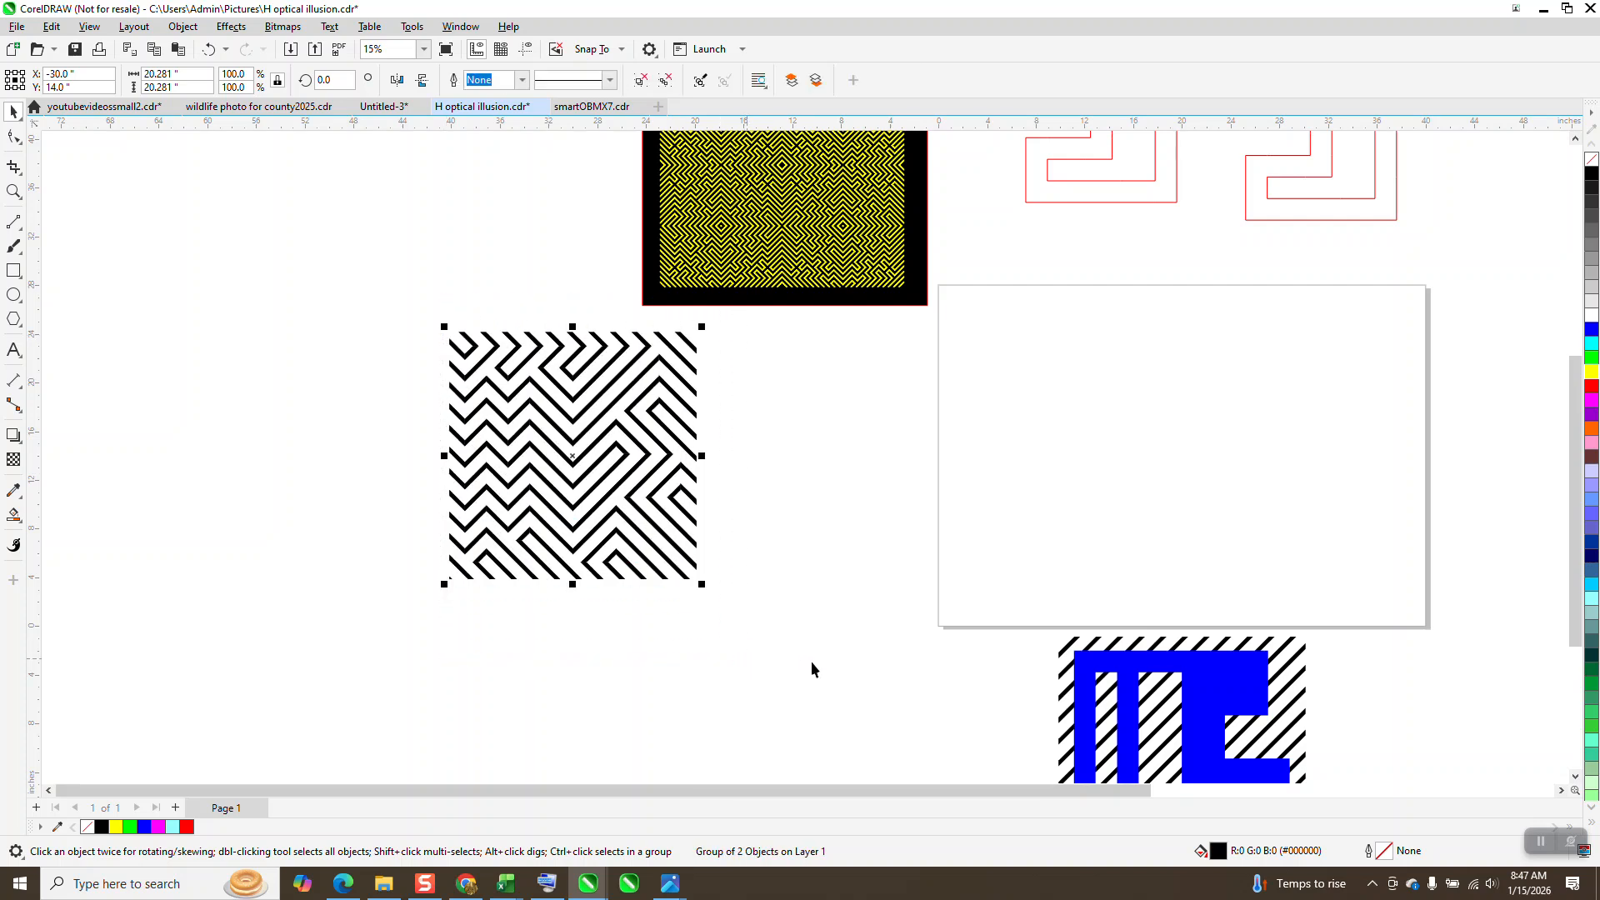
Step: Mirror a duplicate of the MF tile horizontally along its right edge and move both tiles further left of the page
{"action": "left_click_drag", "start_coordinate": [444, 455], "coordinate": [736, 484]}
{"action": "right_click", "coordinate": [737, 484]}
{"action": "scroll", "coordinate": [192, 456], "scroll_direction": "down", "scroll_amount": 2}
{"action": "left_click_drag", "start_coordinate": [361, 334], "coordinate": [860, 575]}
{"action": "left_click_drag", "start_coordinate": [644, 487], "coordinate": [409, 496]}
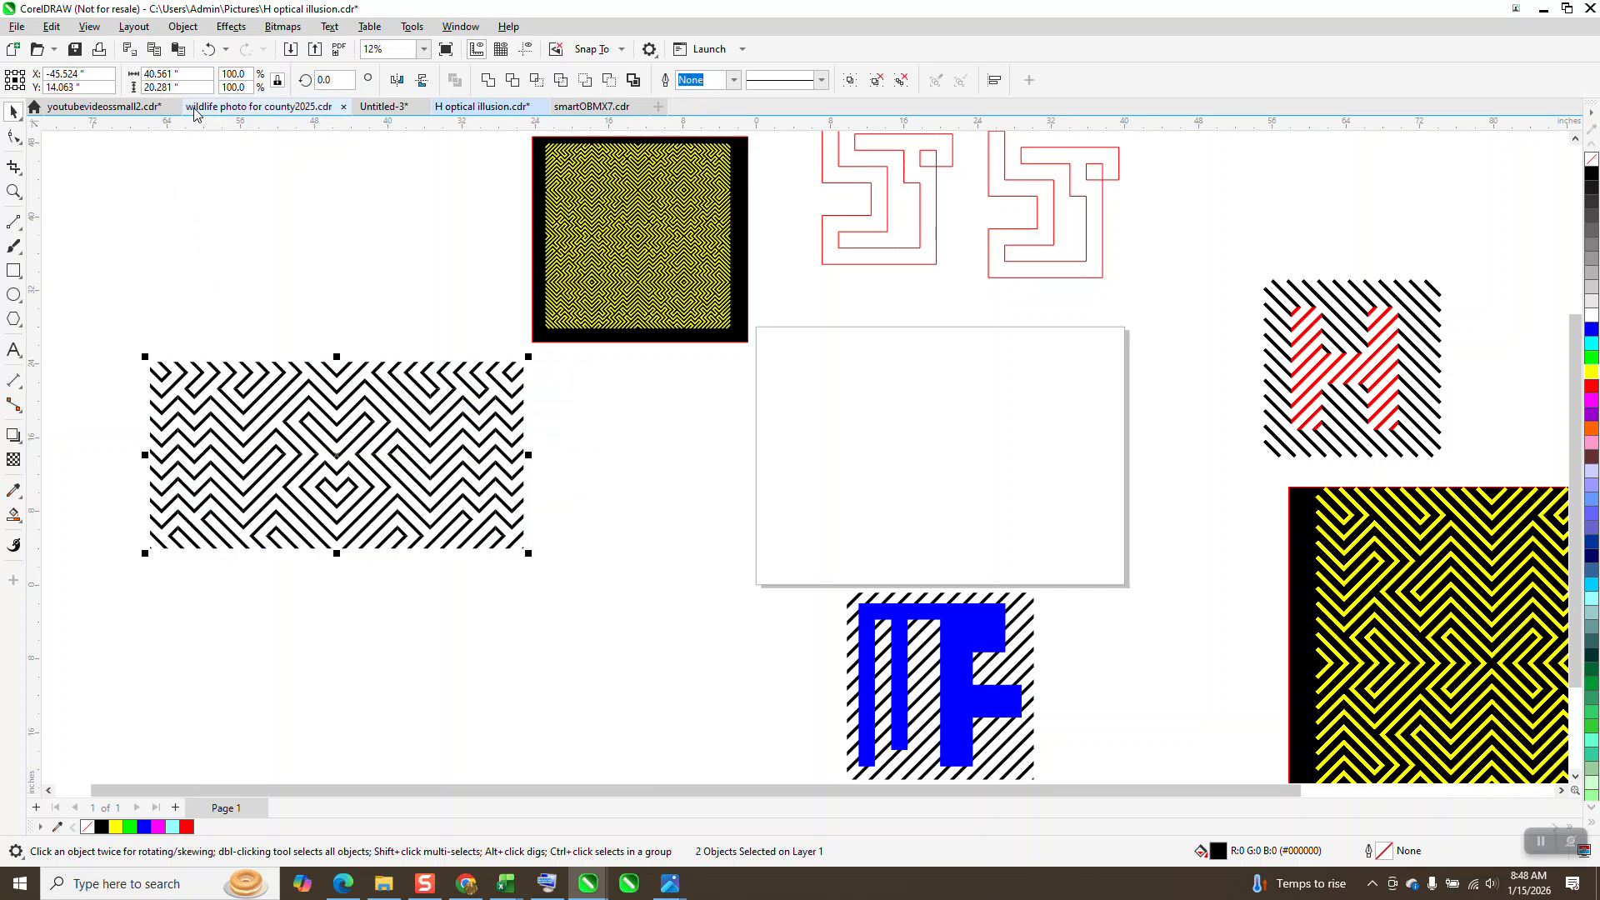
Step: Set the width of the mirrored tile pair to 10 inches, keeping its proportions
{"action": "left_click_drag", "start_coordinate": [190, 87], "coordinate": [159, 88]}
{"action": "left_click_drag", "start_coordinate": [200, 78], "coordinate": [115, 101]}
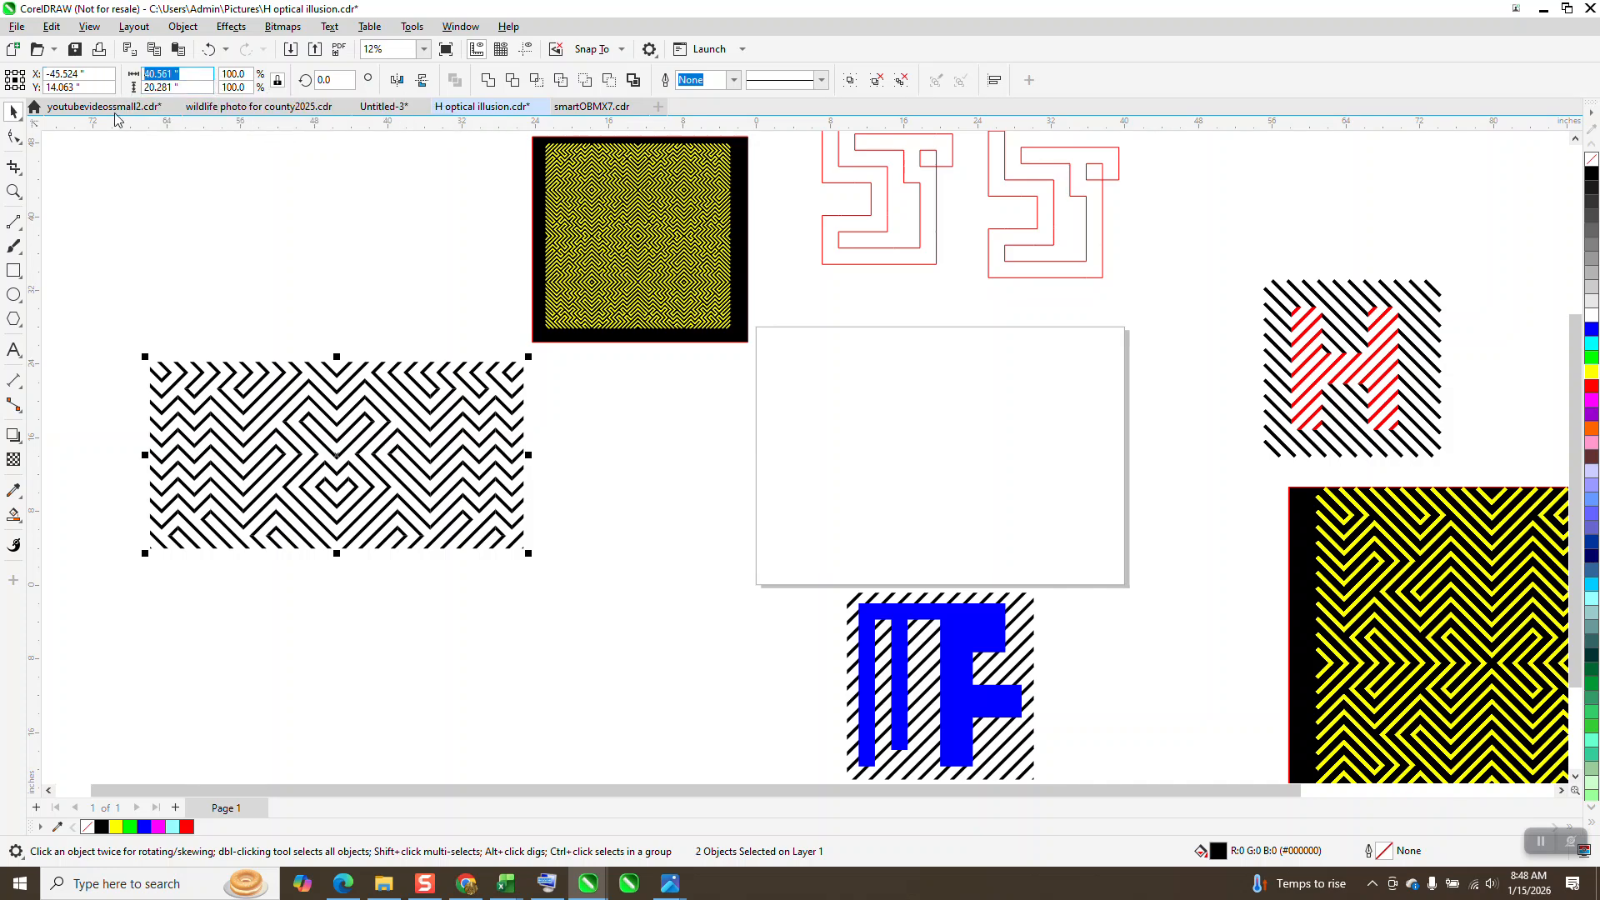
{"action": "type", "text": "10"}
{"action": "key", "text": "Return"}
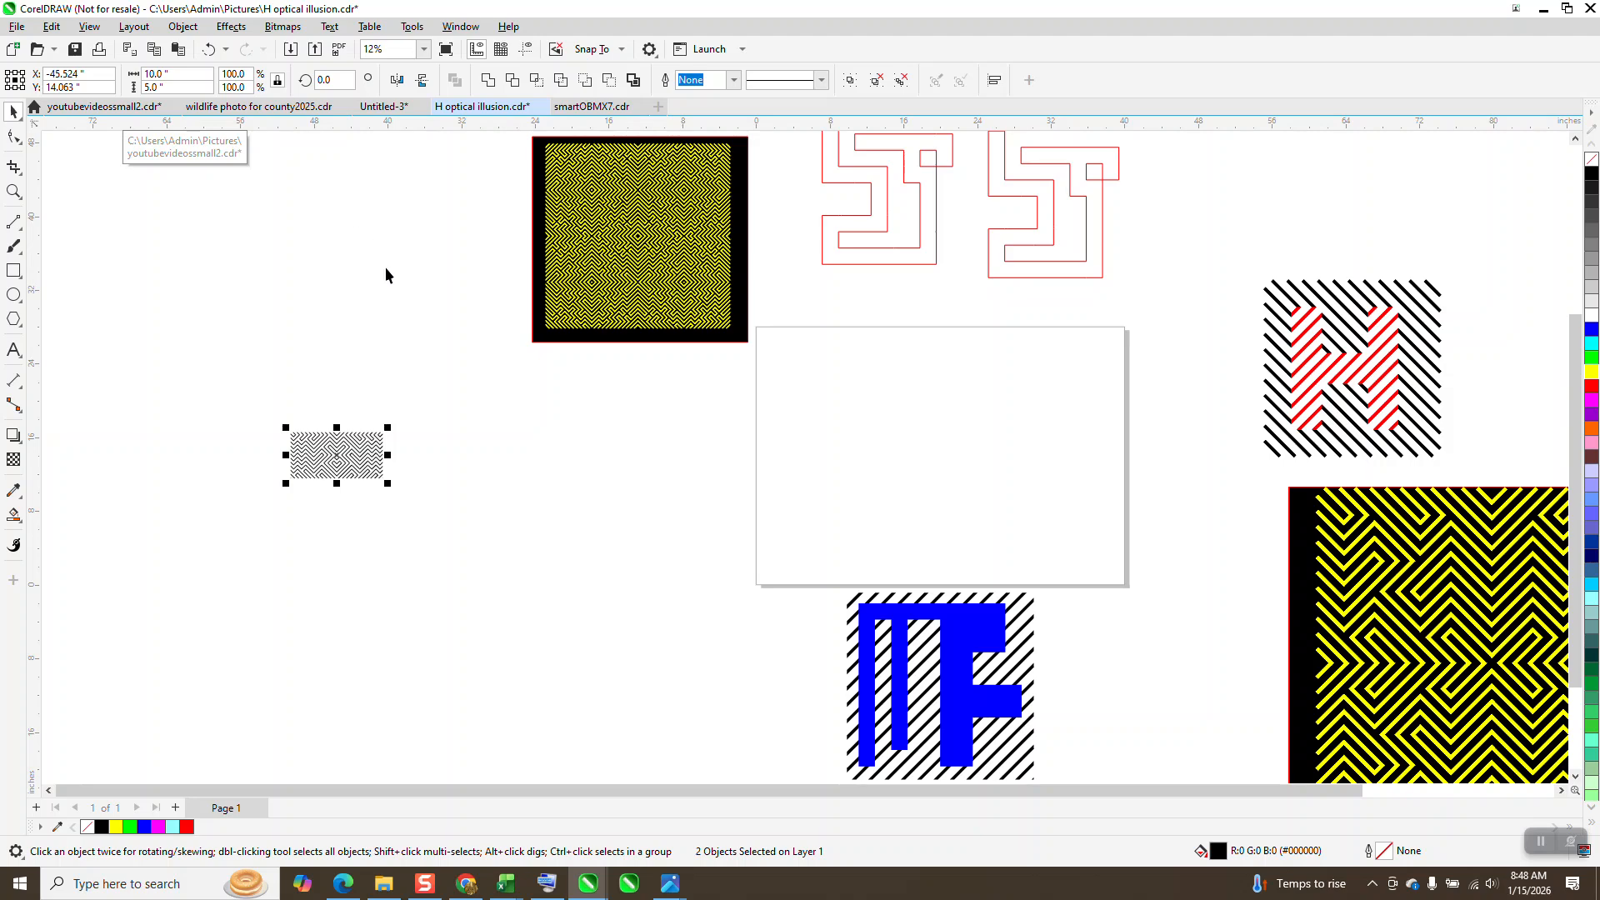
Step: Set the nudge distance to 10 inches and duplicate the tile pair twice, each copy 10 inches further right
{"action": "left_click", "coordinate": [387, 267]}
{"action": "left_click", "coordinate": [573, 79]}
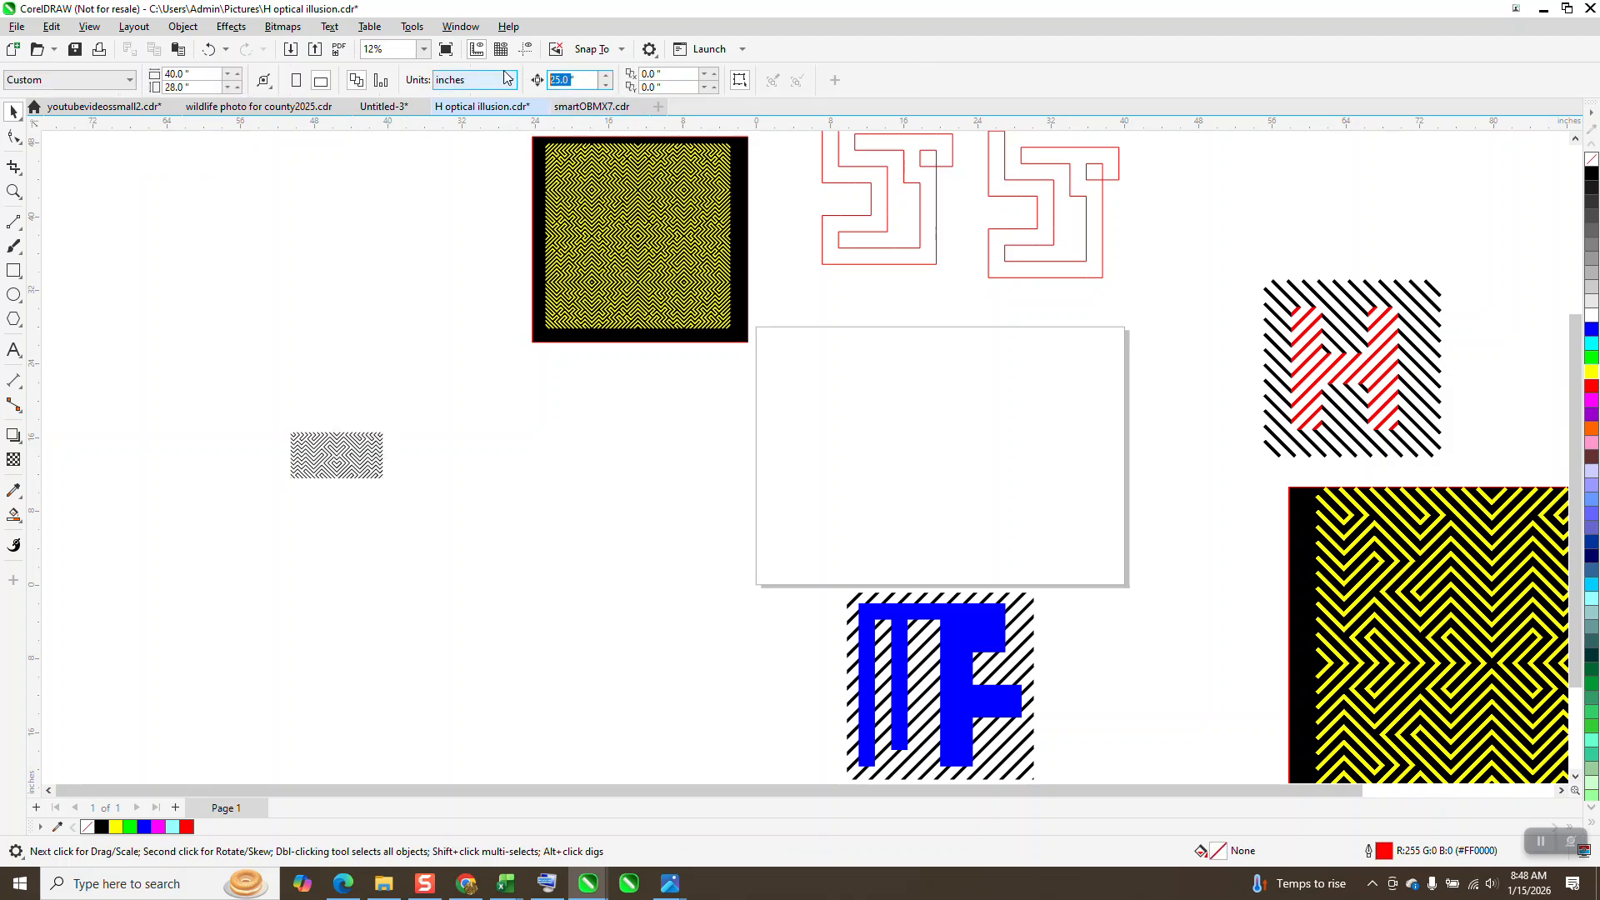
{"action": "type", "text": "1"}
{"action": "left_click_drag", "start_coordinate": [247, 378], "coordinate": [491, 512]}
{"action": "key", "text": "ctrl+d"}
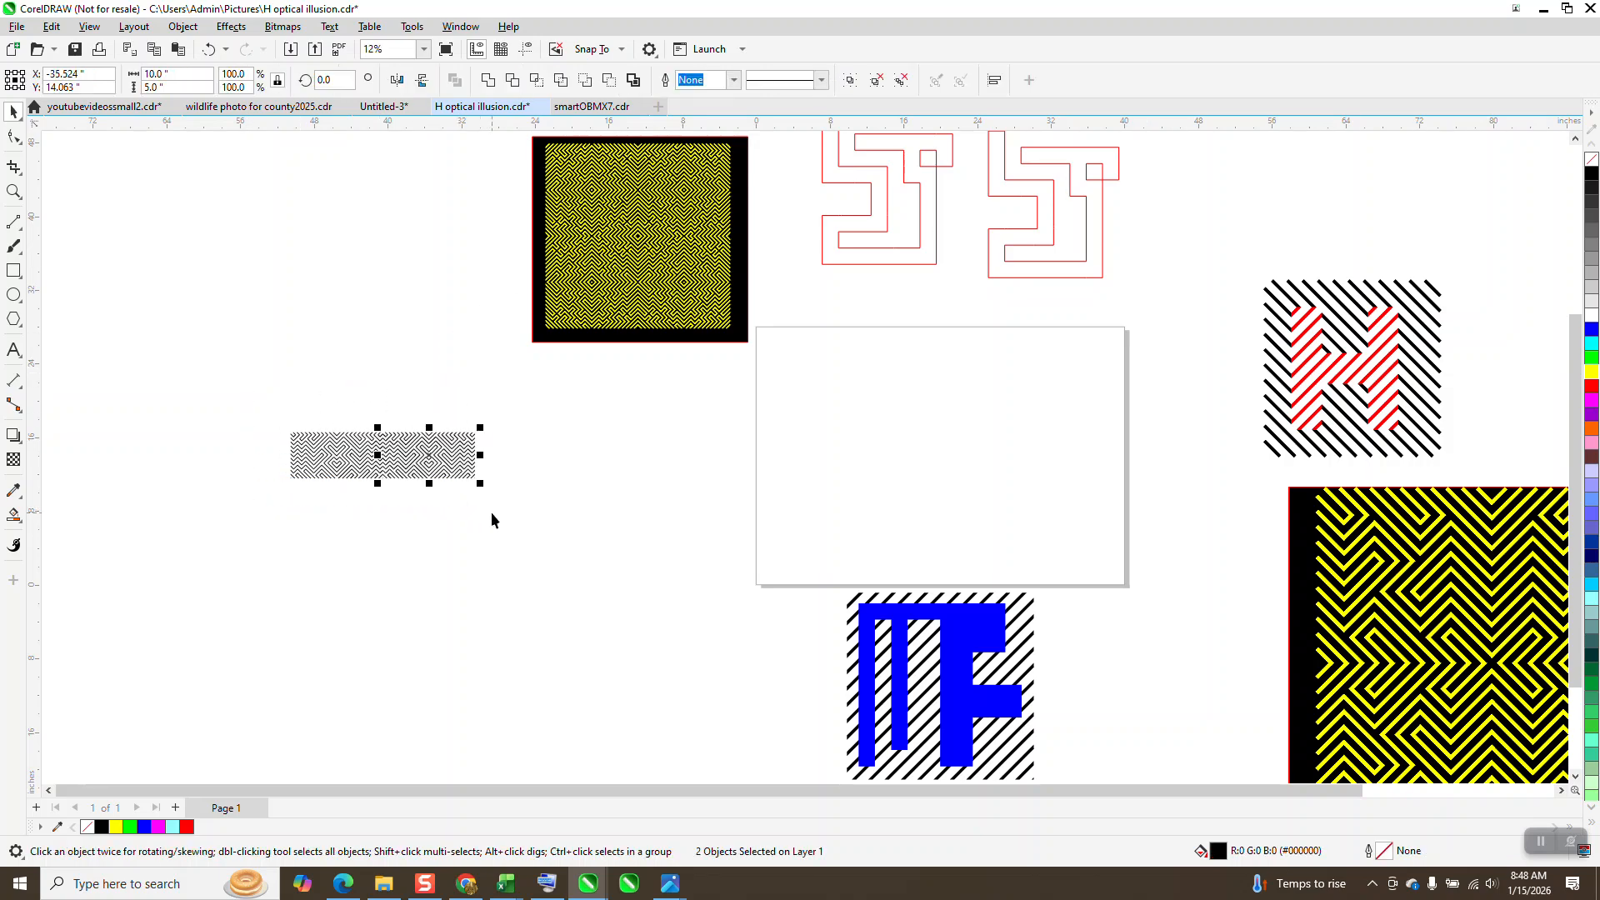
{"action": "key", "text": "ctrl+d"}
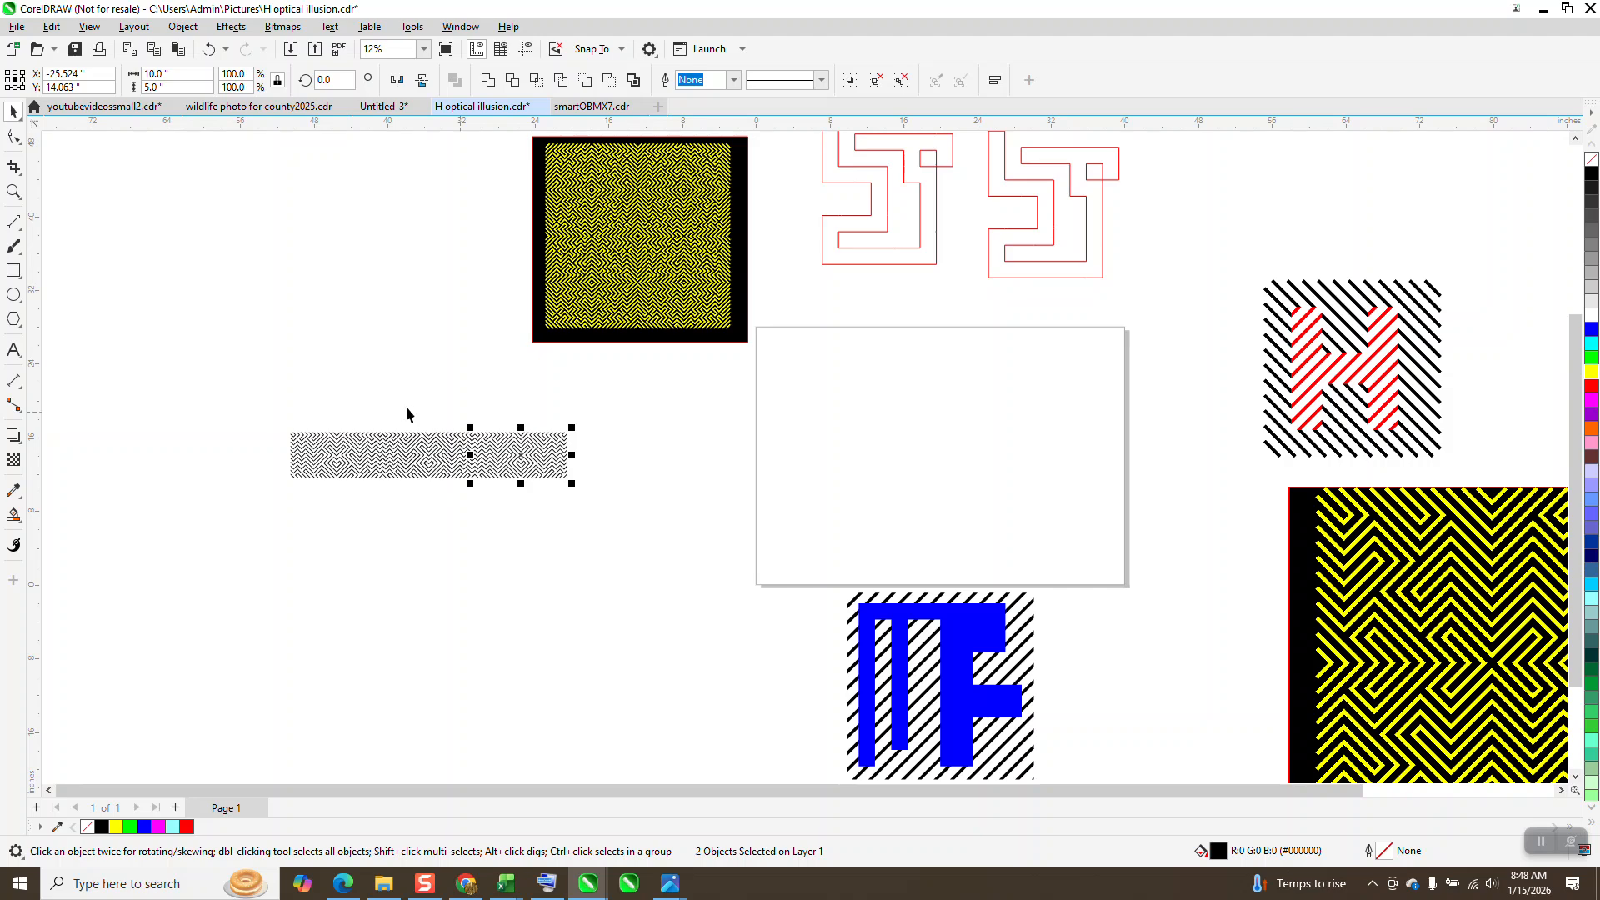
Step: Set the nudge distance to 5 inches and place a straight duplicate of the whole tile row 5 inches lower
{"action": "left_click_drag", "start_coordinate": [278, 402], "coordinate": [582, 532]}
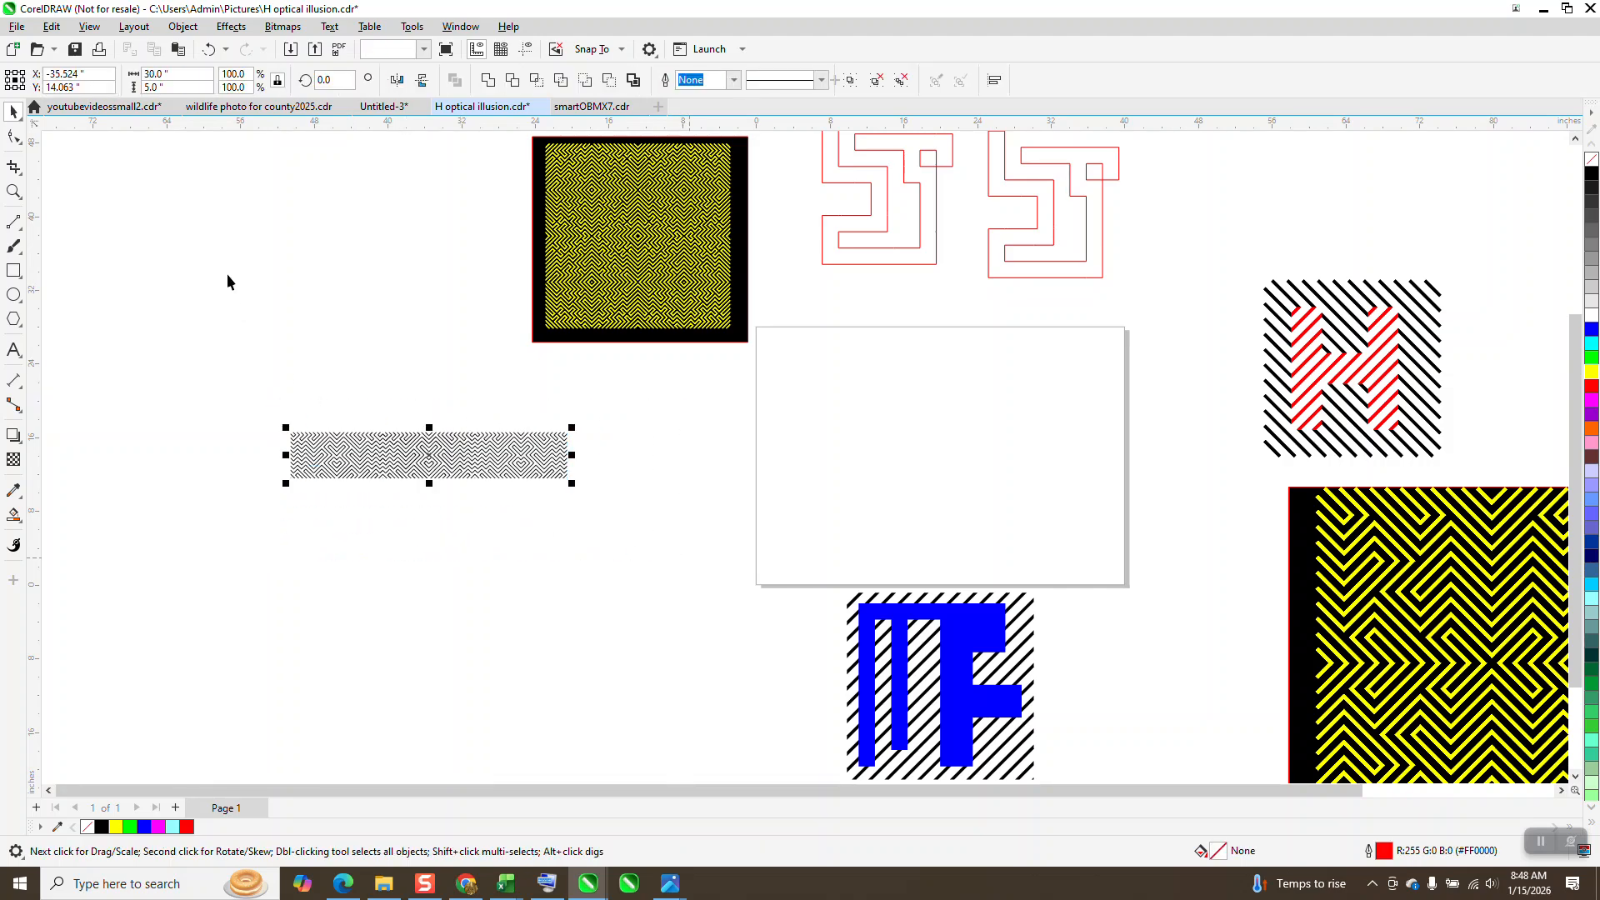
{"action": "left_click", "coordinate": [222, 198]}
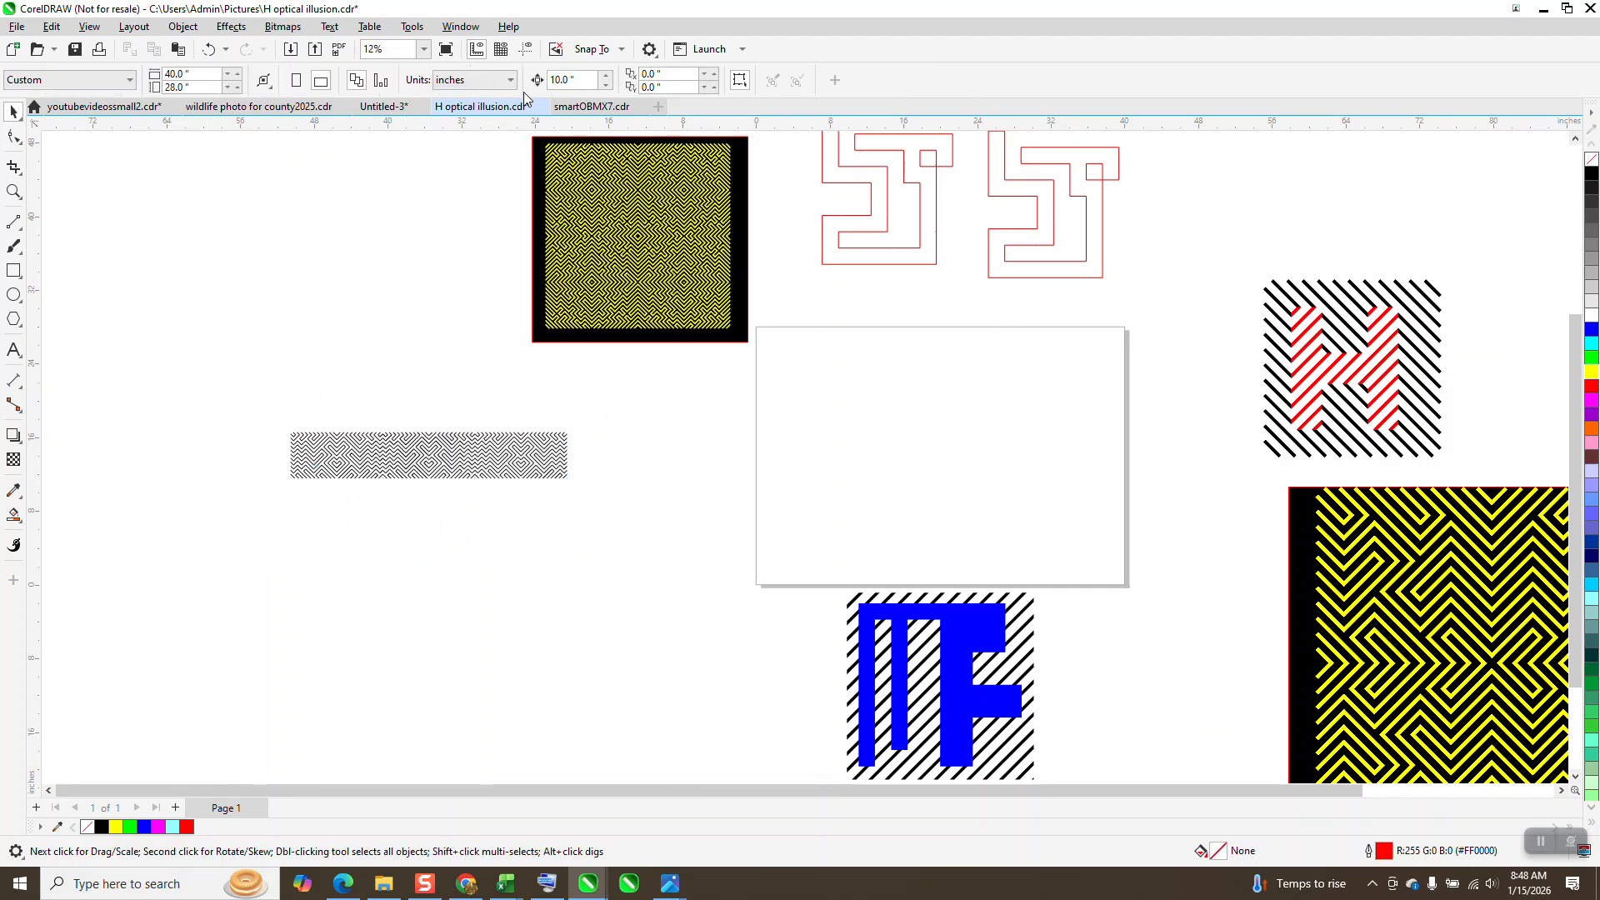
{"action": "left_click_drag", "start_coordinate": [587, 81], "coordinate": [512, 91]}
{"action": "type", "text": "5"}
{"action": "left_click_drag", "start_coordinate": [268, 402], "coordinate": [622, 528]}
{"action": "key", "text": "KP_Add"}
{"action": "key", "text": "Down"}
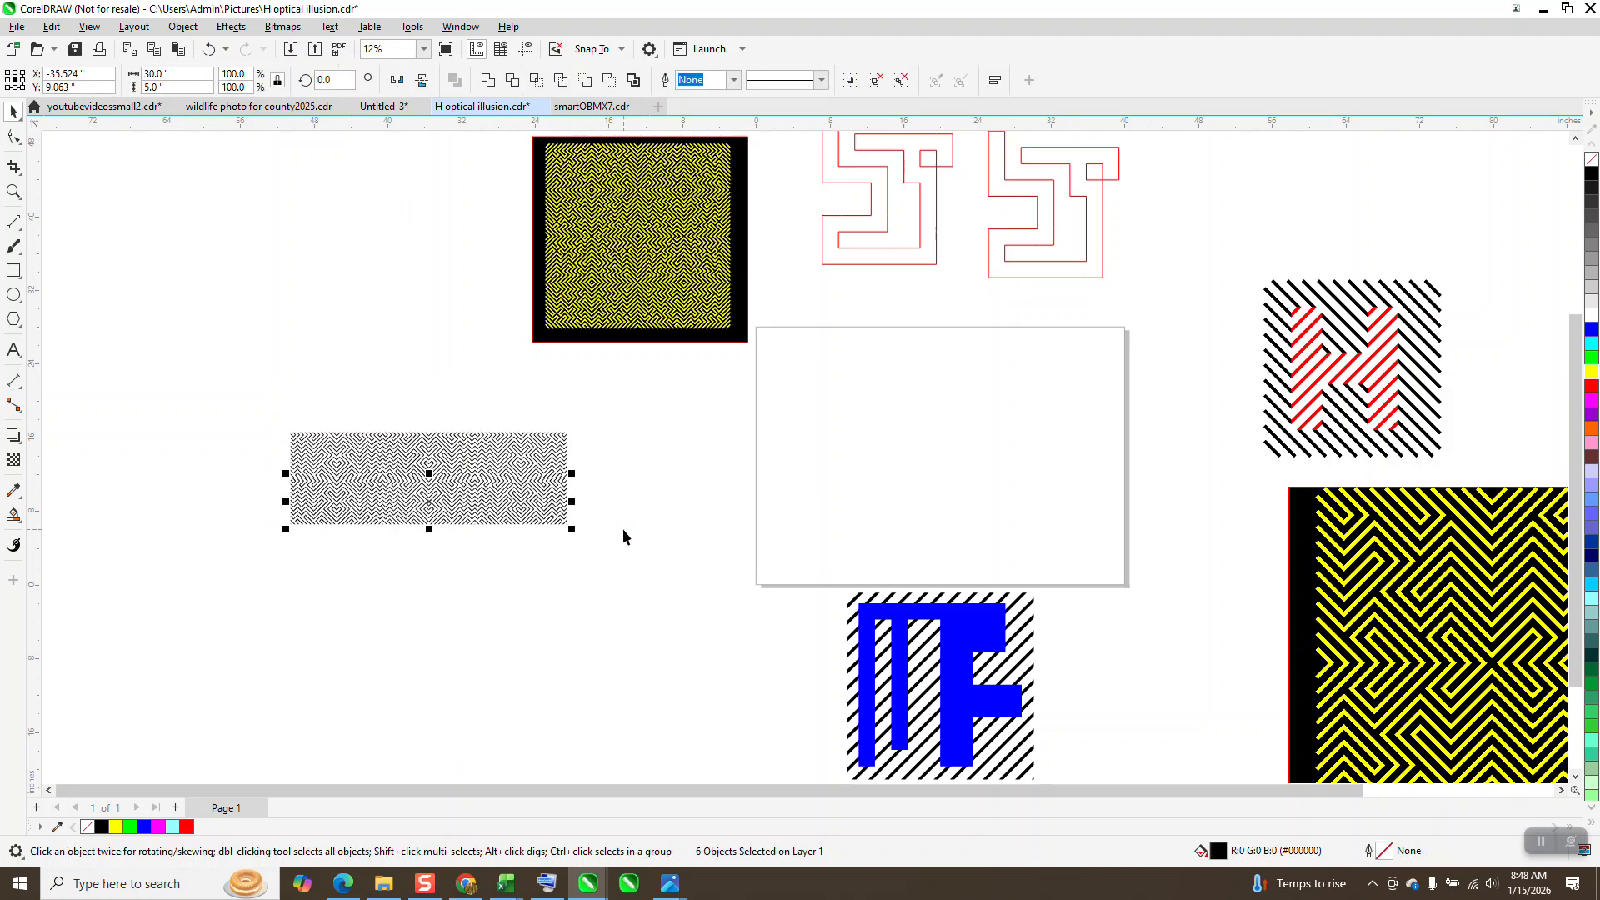
Step: Inspect the seam between the two tile rows and delete the duplicated lower row
{"action": "left_click", "coordinate": [14, 192]}
{"action": "left_click_drag", "start_coordinate": [375, 447], "coordinate": [438, 507]}
{"action": "scroll", "coordinate": [443, 508], "scroll_direction": "down", "scroll_amount": 5}
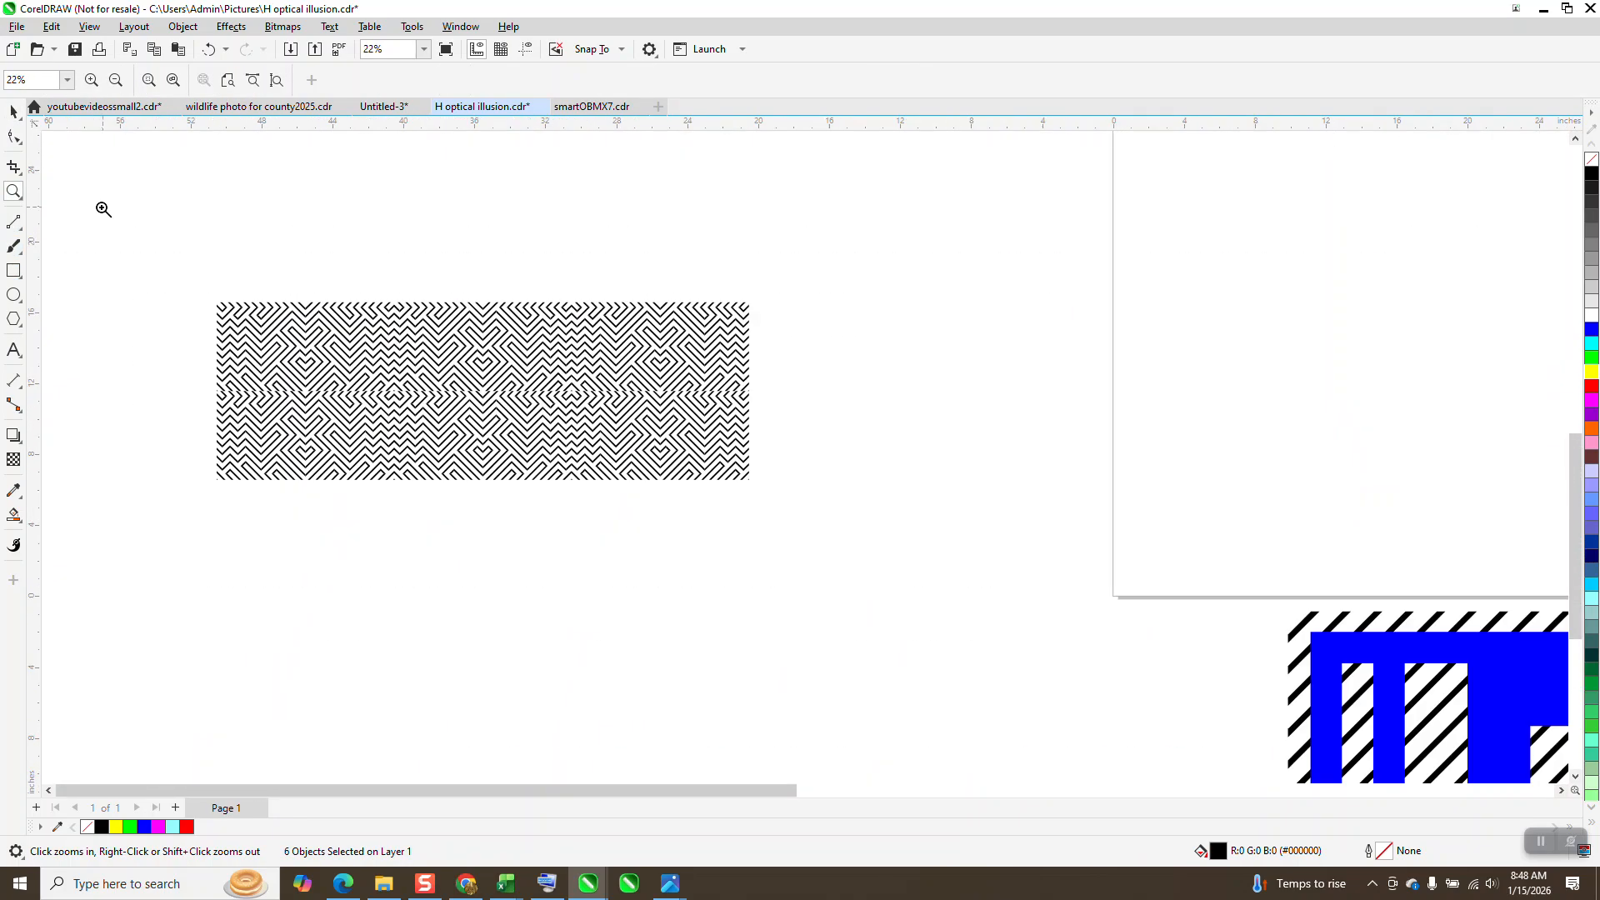
{"action": "left_click", "coordinate": [12, 113]}
{"action": "key", "text": "Delete"}
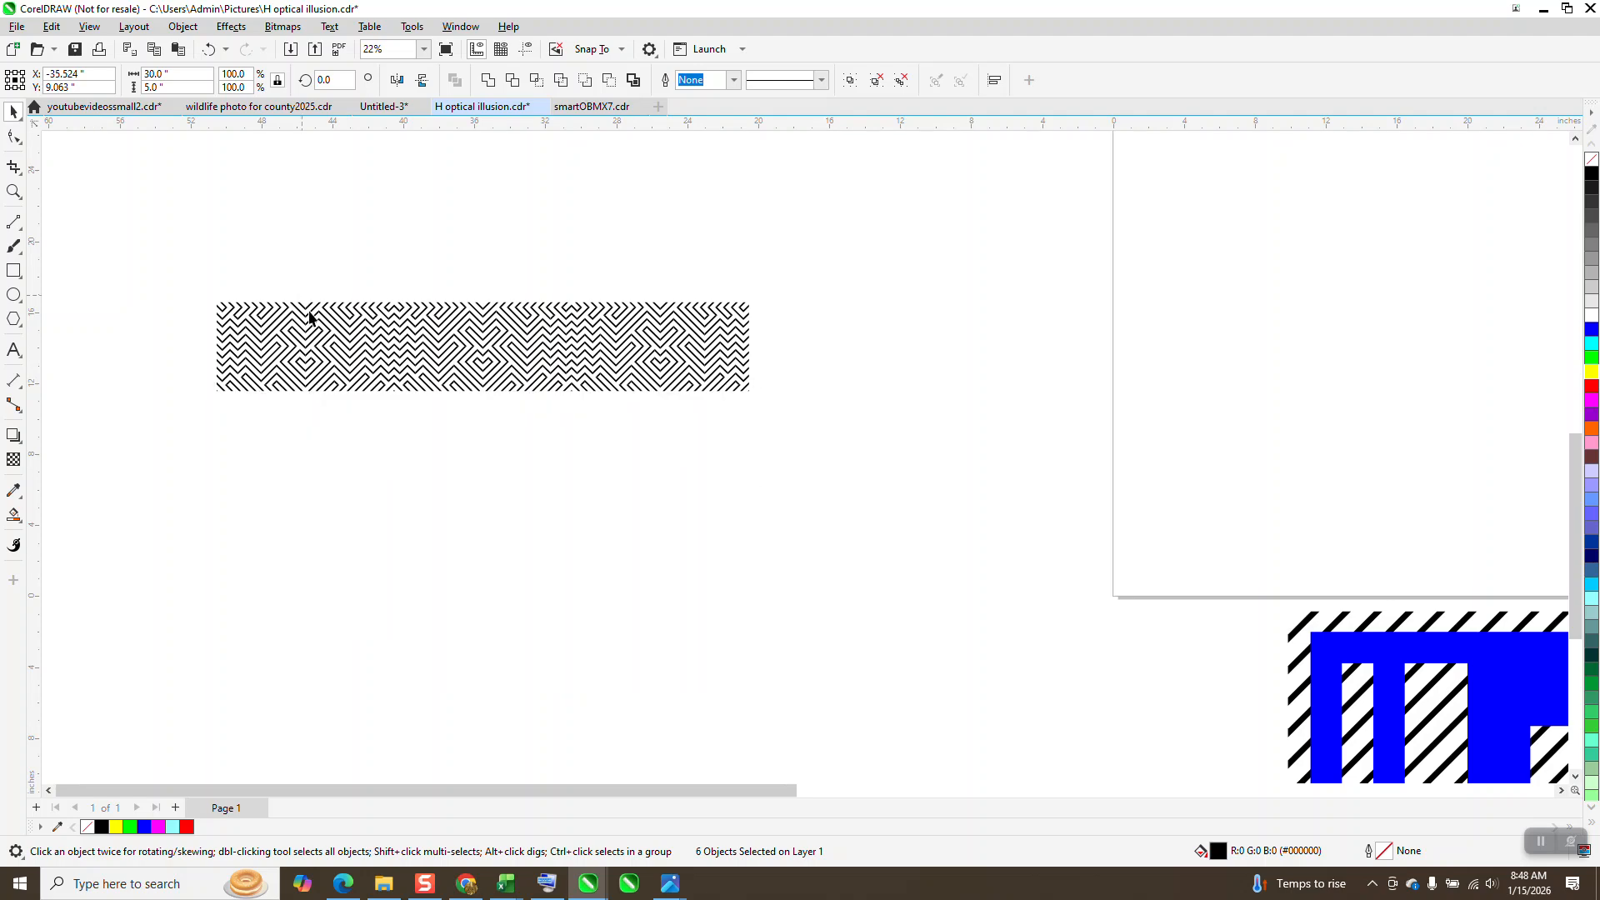
Step: Mirror a duplicate of the whole tile row vertically along its lower edge
{"action": "left_click", "coordinate": [359, 331]}
{"action": "left_click_drag", "start_coordinate": [190, 291], "coordinate": [967, 500]}
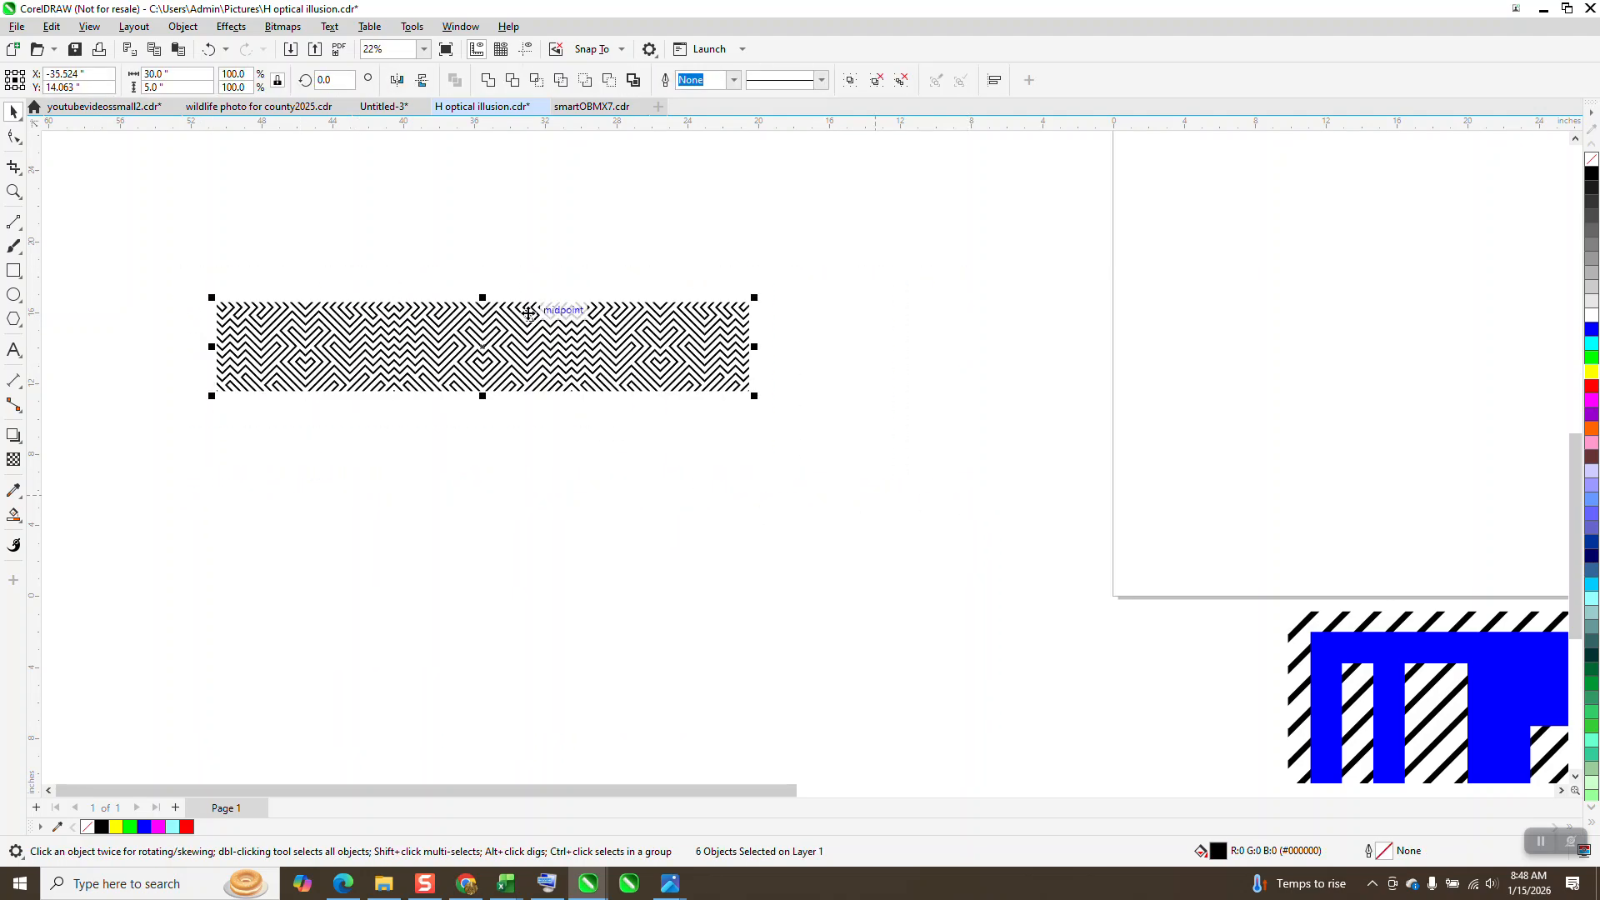
{"action": "left_click_drag", "start_coordinate": [484, 297], "coordinate": [493, 449], "text": "ctrl"}
{"action": "right_click", "coordinate": [494, 450]}
{"action": "scroll", "coordinate": [463, 434], "scroll_direction": "down", "scroll_amount": 3}
Step: Duplicate the mirrored double row twice, each copy 10 inches lower, to form a 30-inch square pattern
{"action": "left_click_drag", "start_coordinate": [258, 315], "coordinate": [728, 561]}
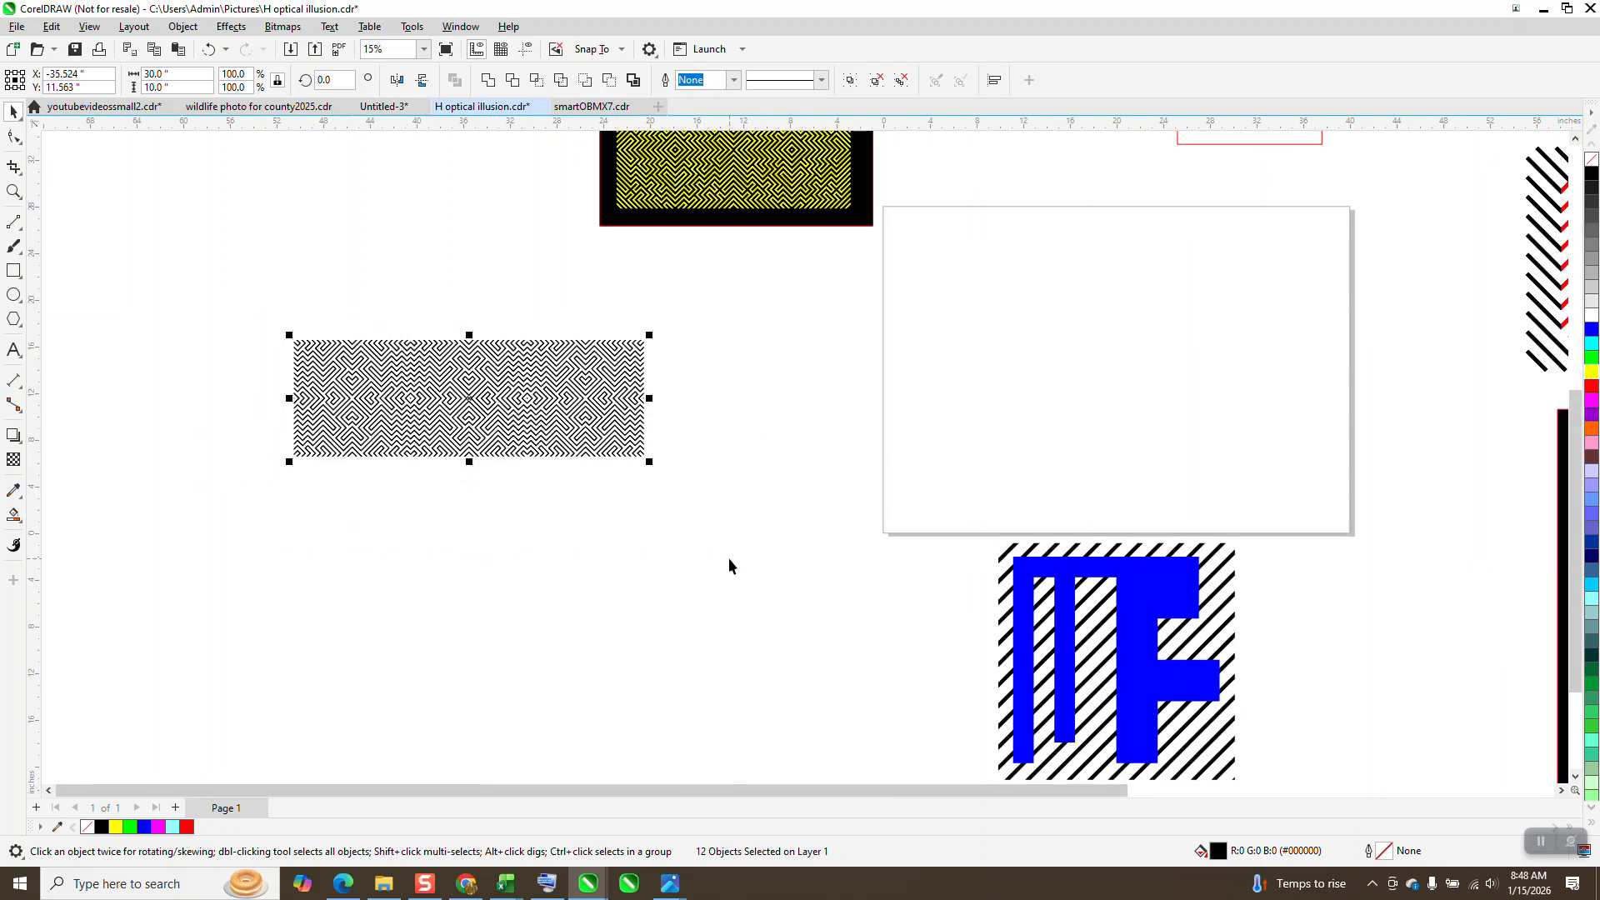
{"action": "key", "text": "ctrl+r"}
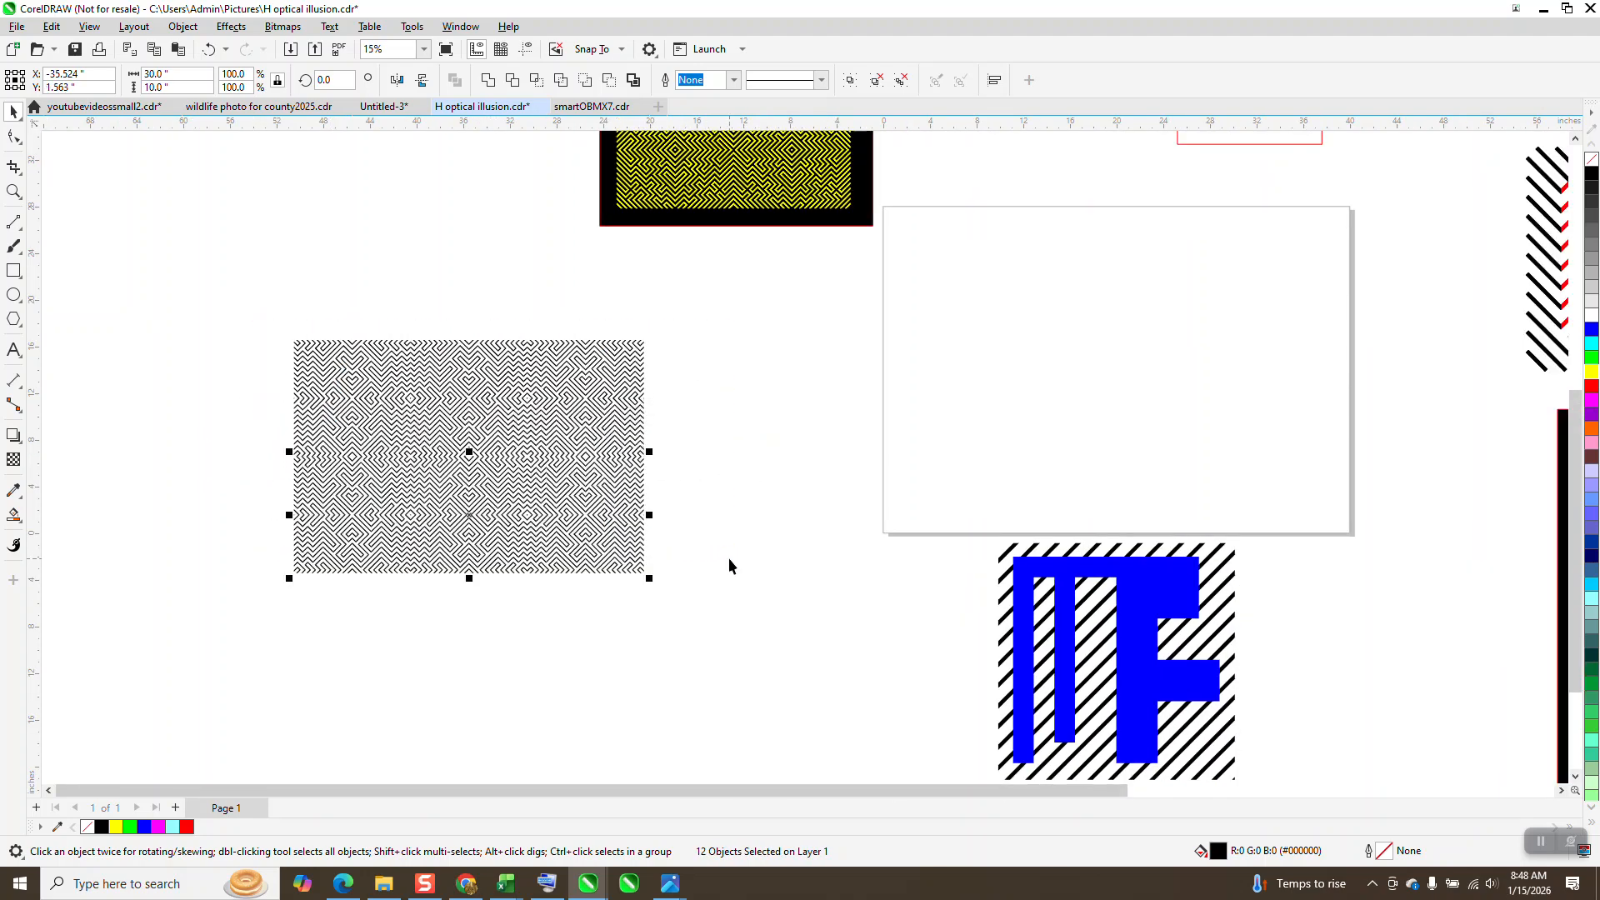
{"action": "key", "text": "ctrl+r"}
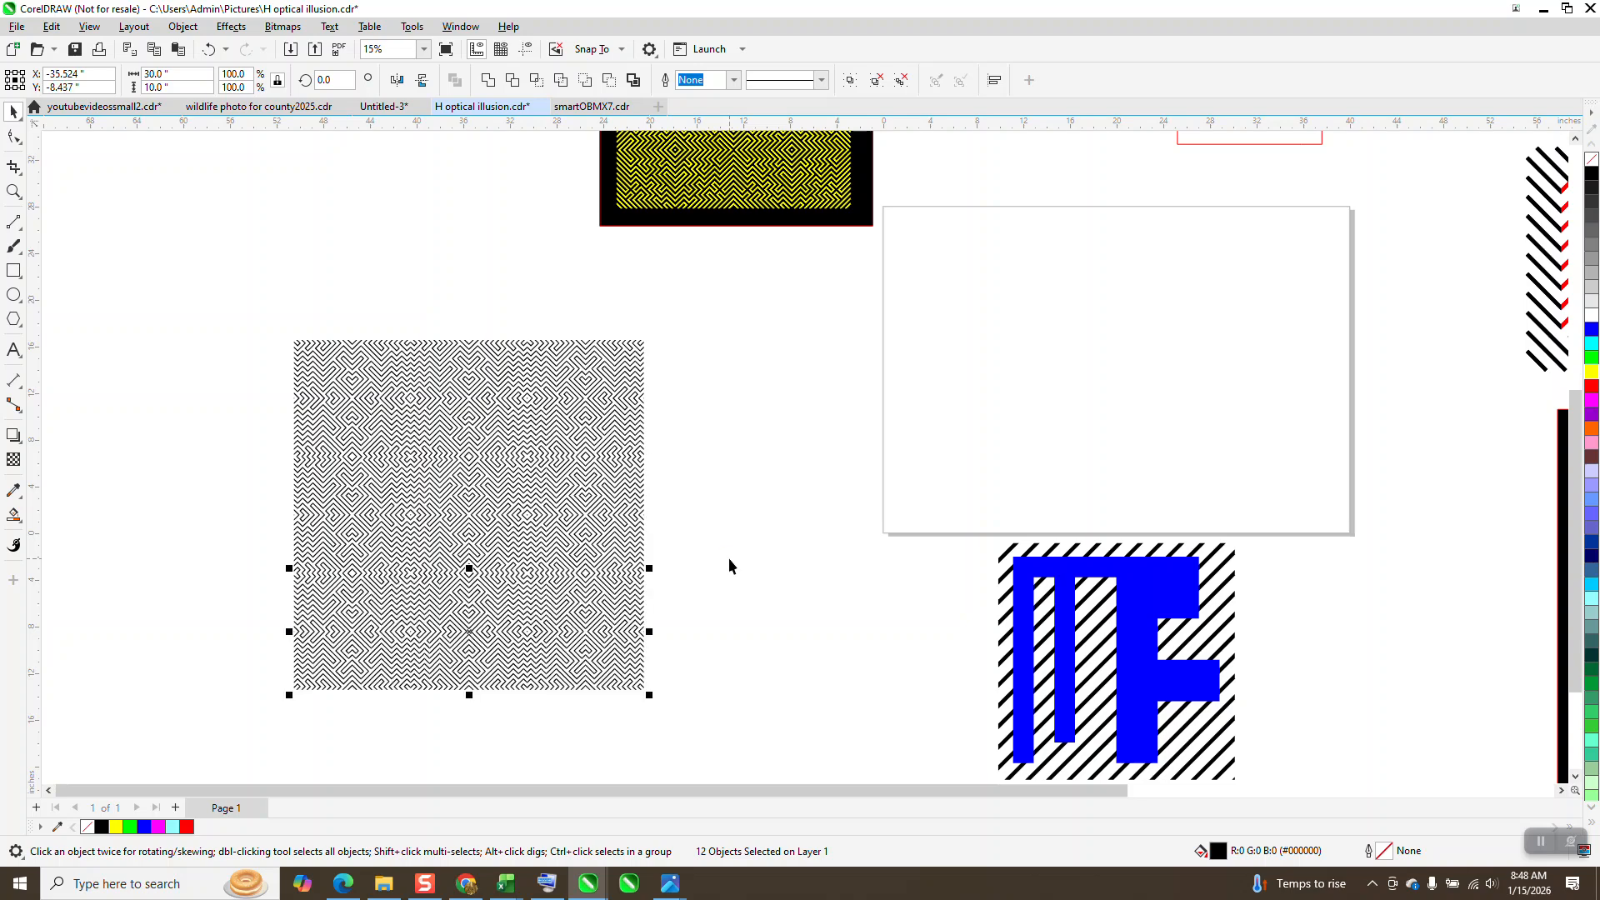
Step: Inspect the tiled square pattern and group all of its tiles together
{"action": "left_click", "coordinate": [14, 191]}
{"action": "left_click_drag", "start_coordinate": [255, 339], "coordinate": [756, 727]}
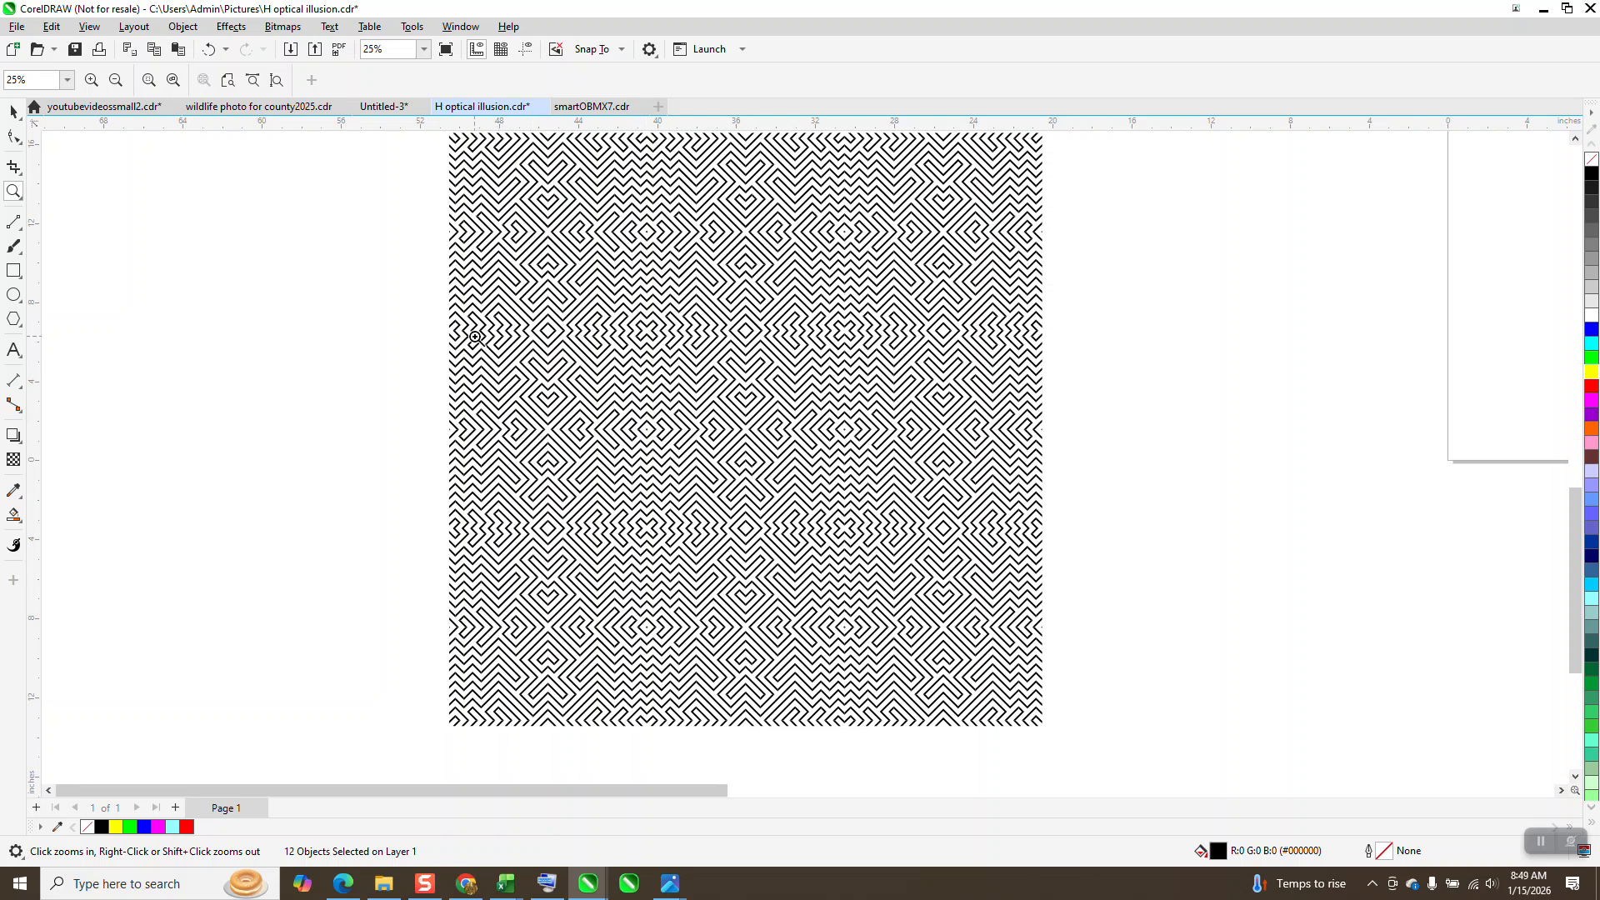
{"action": "right_click", "coordinate": [707, 468]}
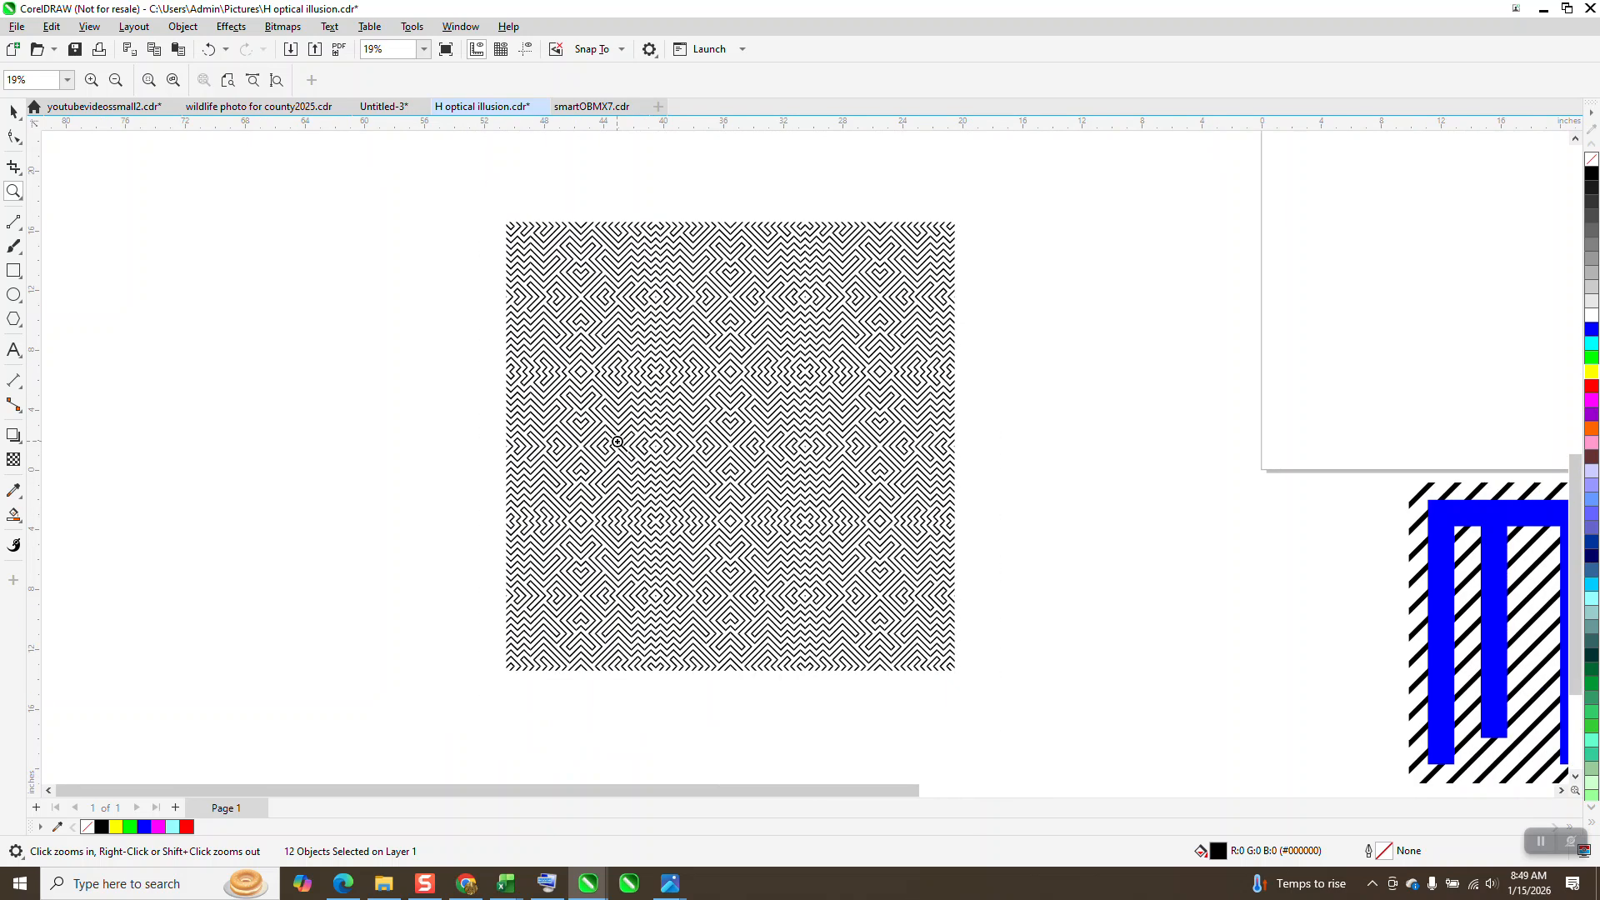
{"action": "left_click", "coordinate": [14, 111]}
{"action": "left_click_drag", "start_coordinate": [468, 224], "coordinate": [1007, 738]}
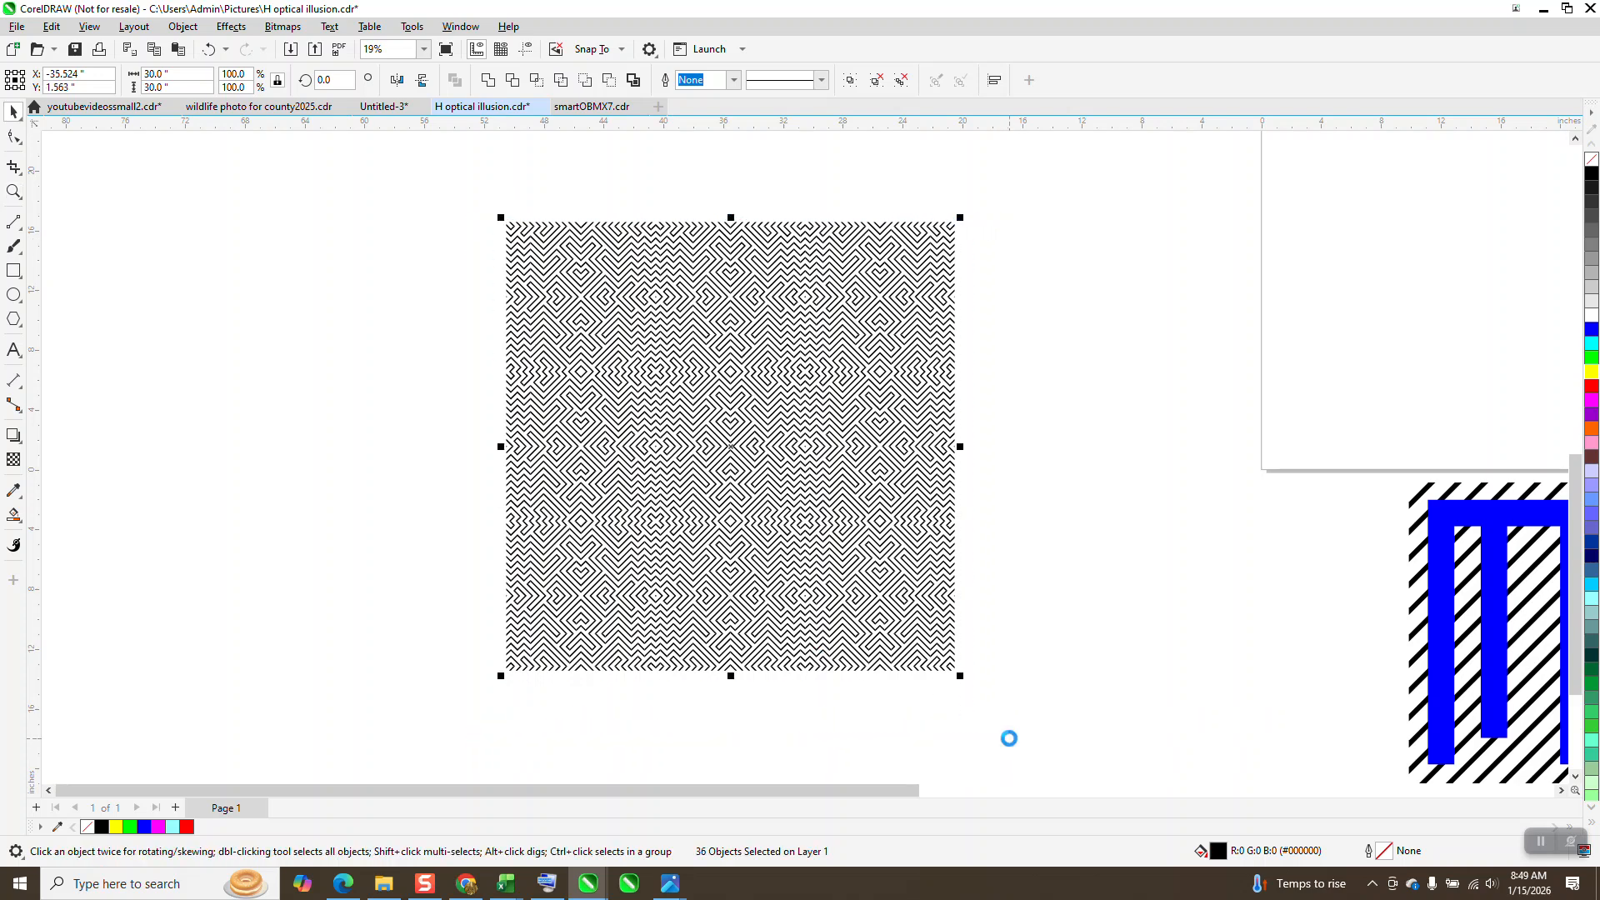
{"action": "key", "text": "ctrl+g"}
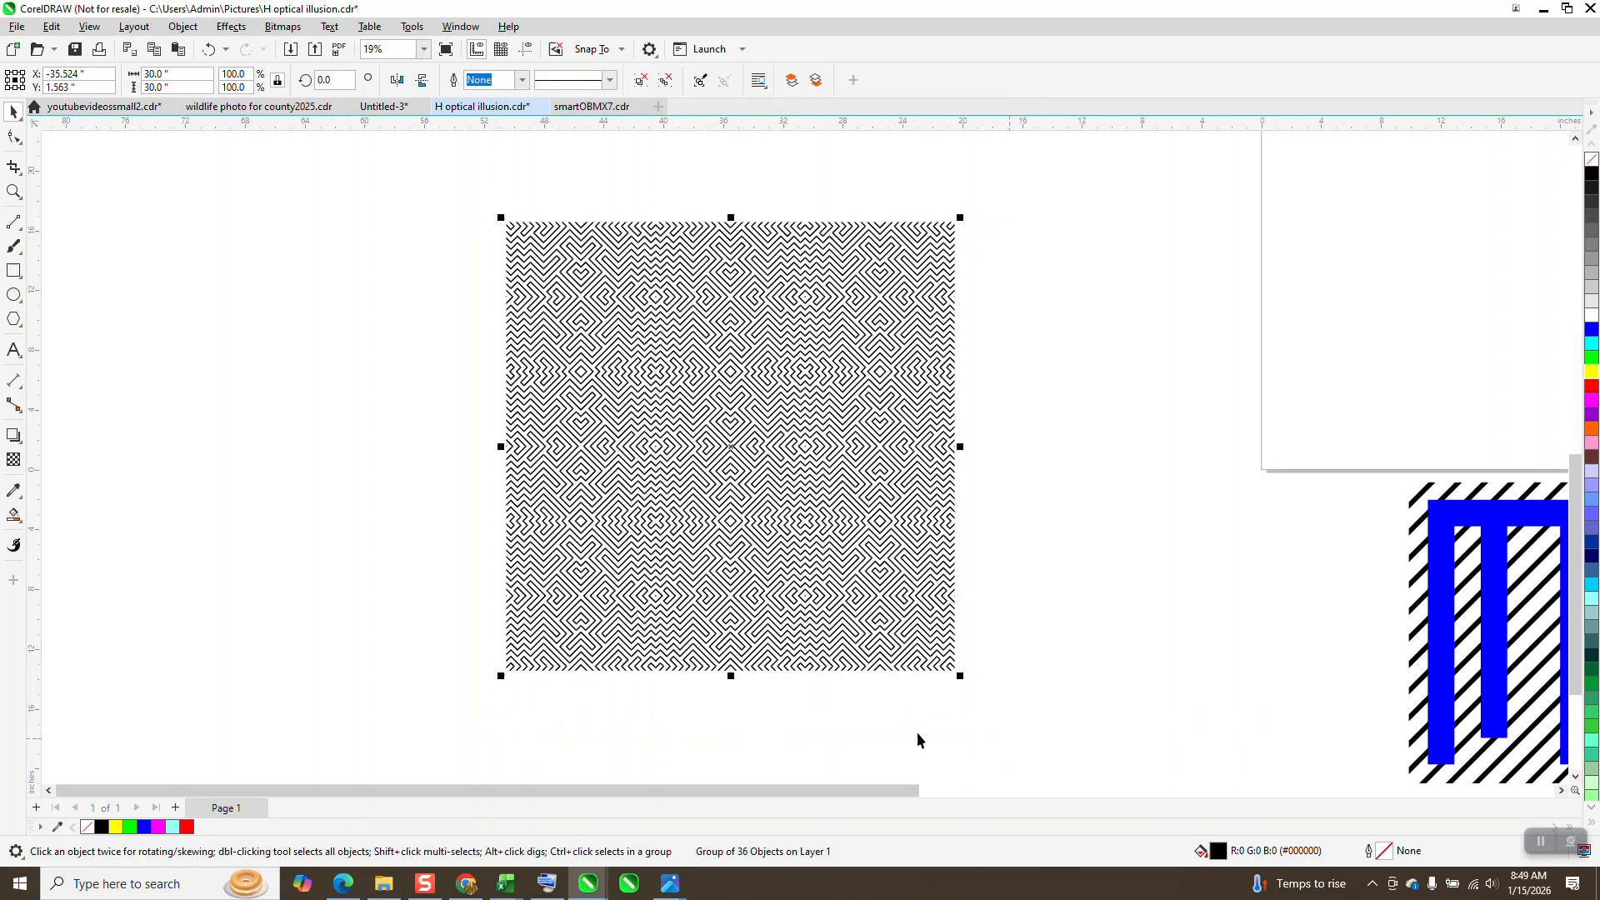
Step: Add a red hairline rectangle matching the 30 by 30 inch outer edges of the grouped pattern
{"action": "double_click", "coordinate": [11, 272]}
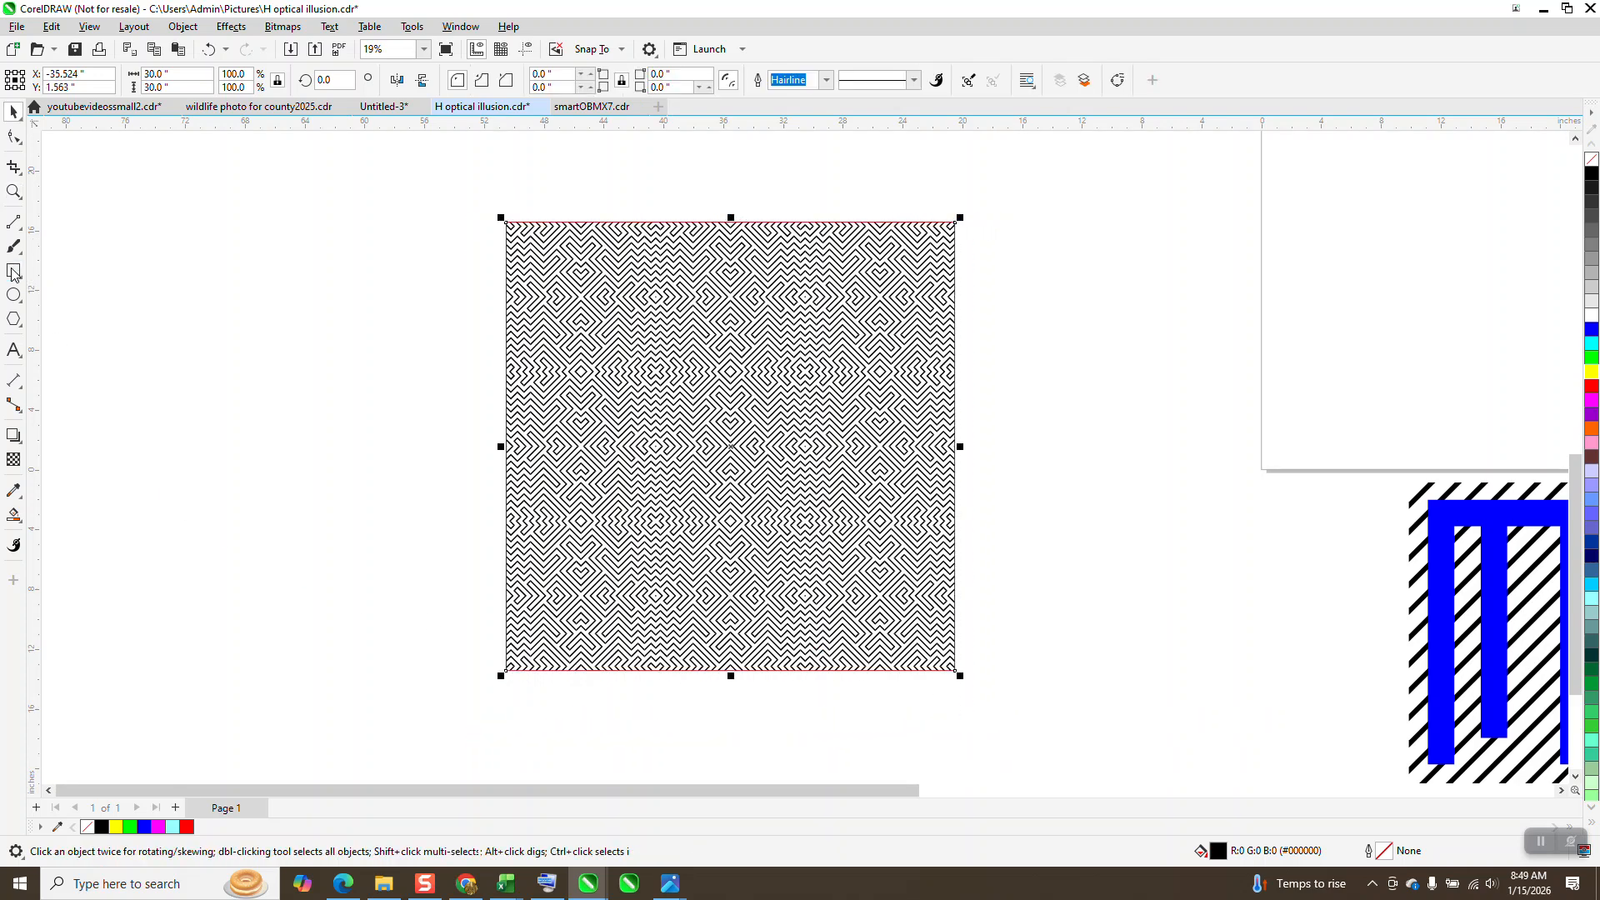
{"action": "left_click", "coordinate": [13, 192]}
{"action": "left_click_drag", "start_coordinate": [500, 236], "coordinate": [986, 683]}
{"action": "scroll", "coordinate": [749, 510], "scroll_direction": "down", "scroll_amount": 3}
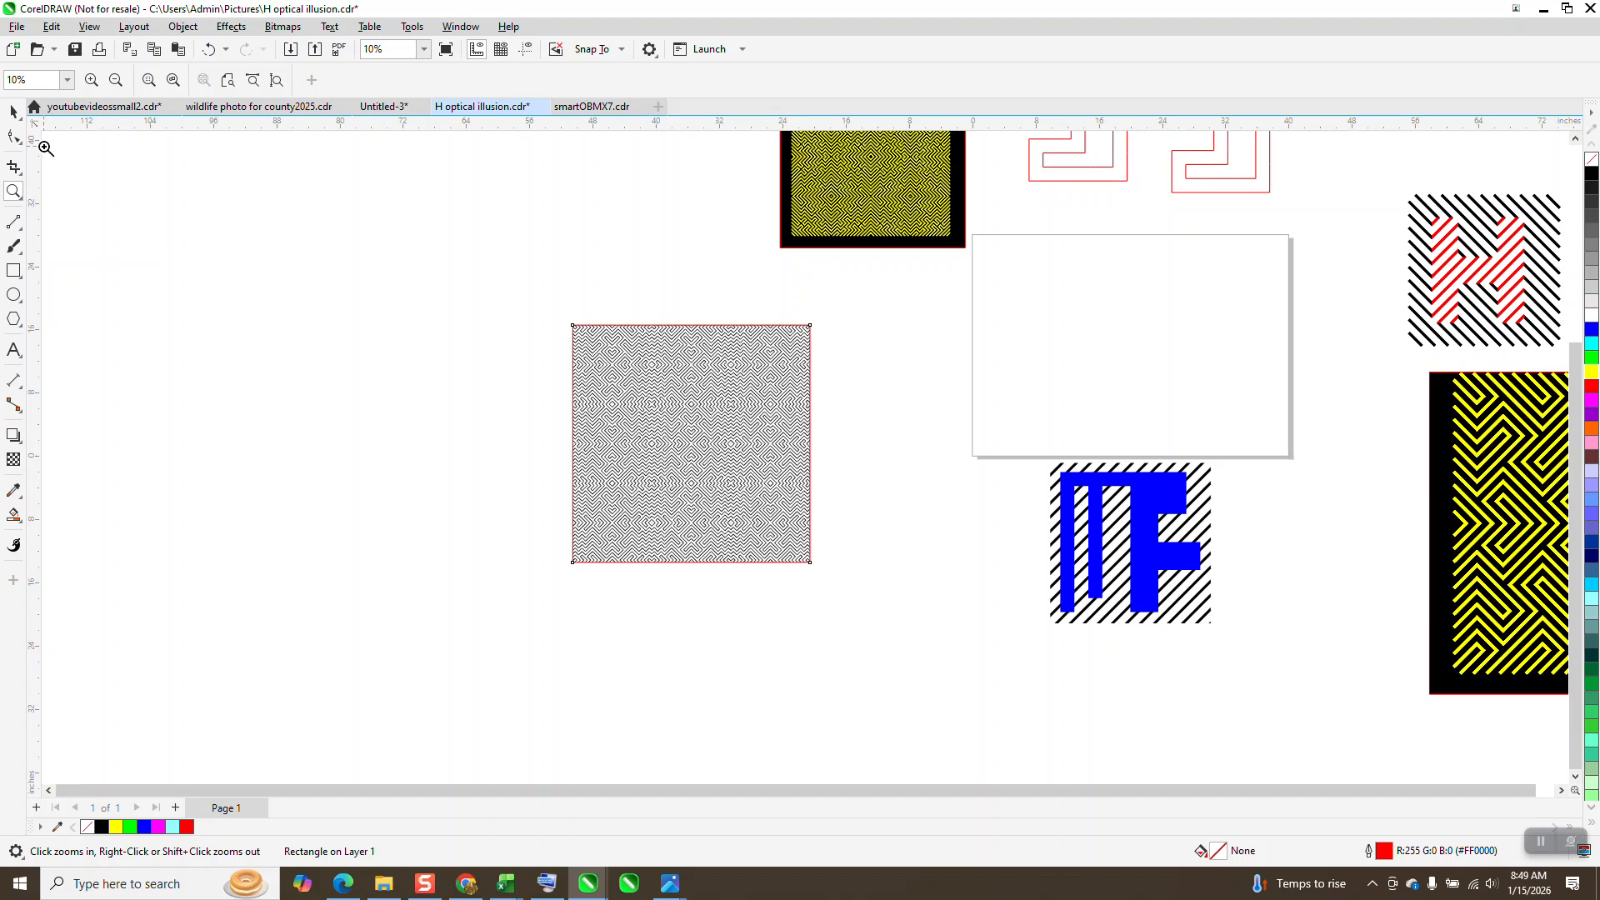
Step: Duplicate the pattern together with its red frame and place the copy 45 inches to the left
{"action": "left_click", "coordinate": [13, 111]}
{"action": "left_click_drag", "start_coordinate": [490, 298], "coordinate": [822, 552]}
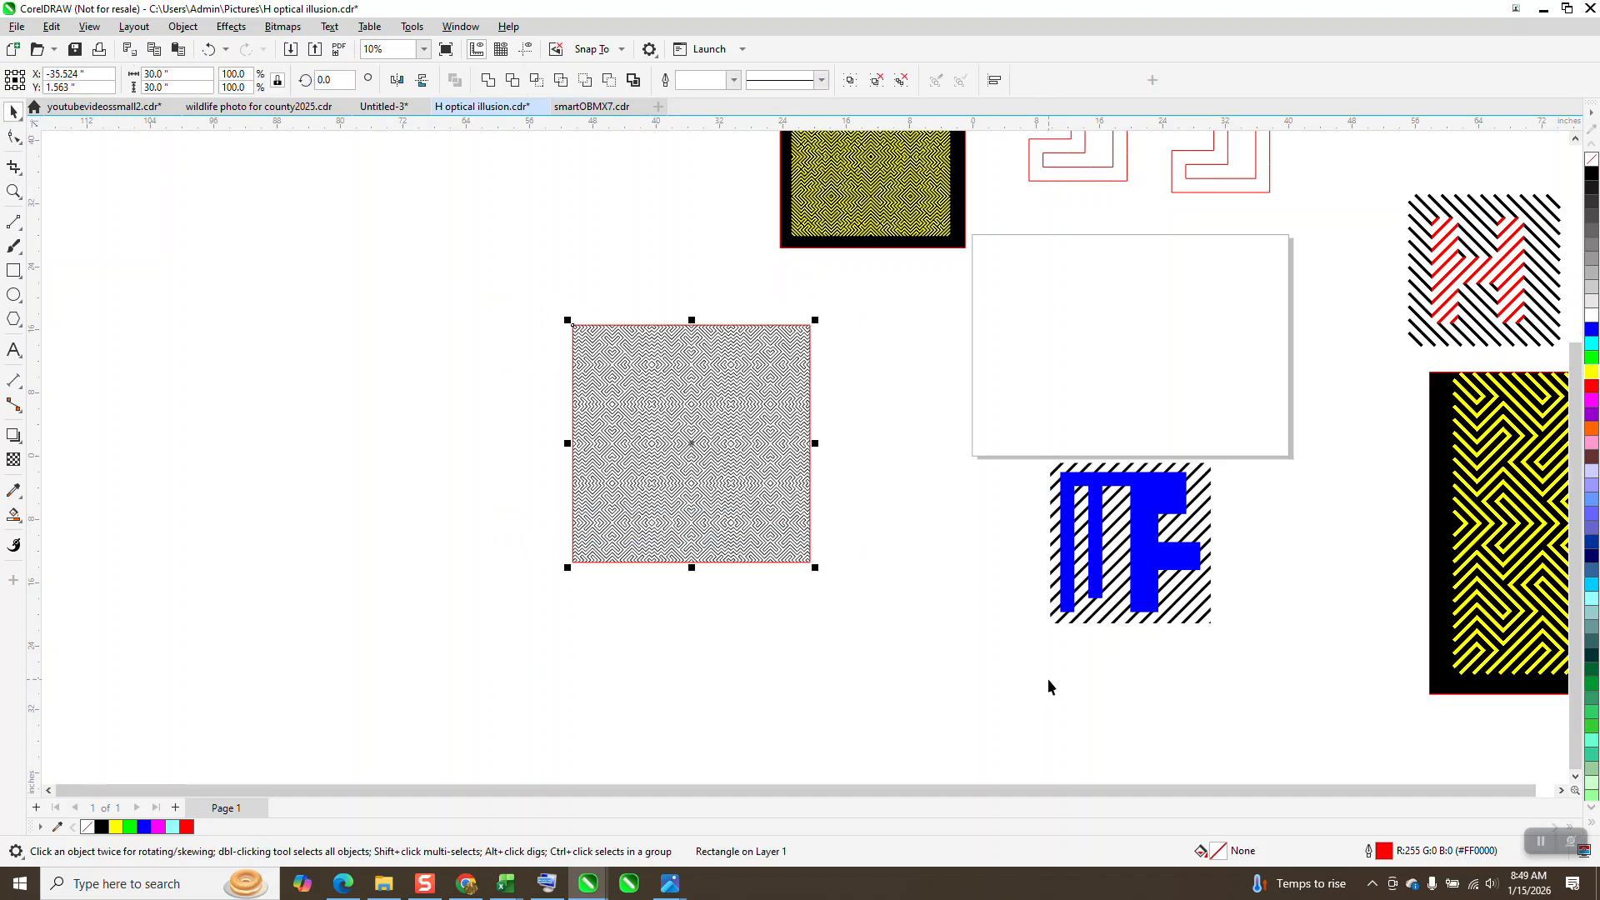
{"action": "key", "text": "Left"}
{"action": "key", "text": "Left"}
{"action": "key", "text": "Left"}
{"action": "key", "text": "Left"}
{"action": "key", "text": "Left"}
{"action": "key", "text": "Left"}
{"action": "key", "text": "Left"}
{"action": "key", "text": "Left"}
{"action": "key", "text": "Left"}
{"action": "key", "text": "Left"}
{"action": "key", "text": "Left"}
{"action": "key", "text": "Left"}
{"action": "key", "text": "Left"}
{"action": "key", "text": "Left"}
{"action": "key", "text": "Left"}
{"action": "key", "text": "Left"}
{"action": "key", "text": "Left"}
{"action": "key", "text": "Left"}
{"action": "key", "text": "Left"}
{"action": "key", "text": "Left"}
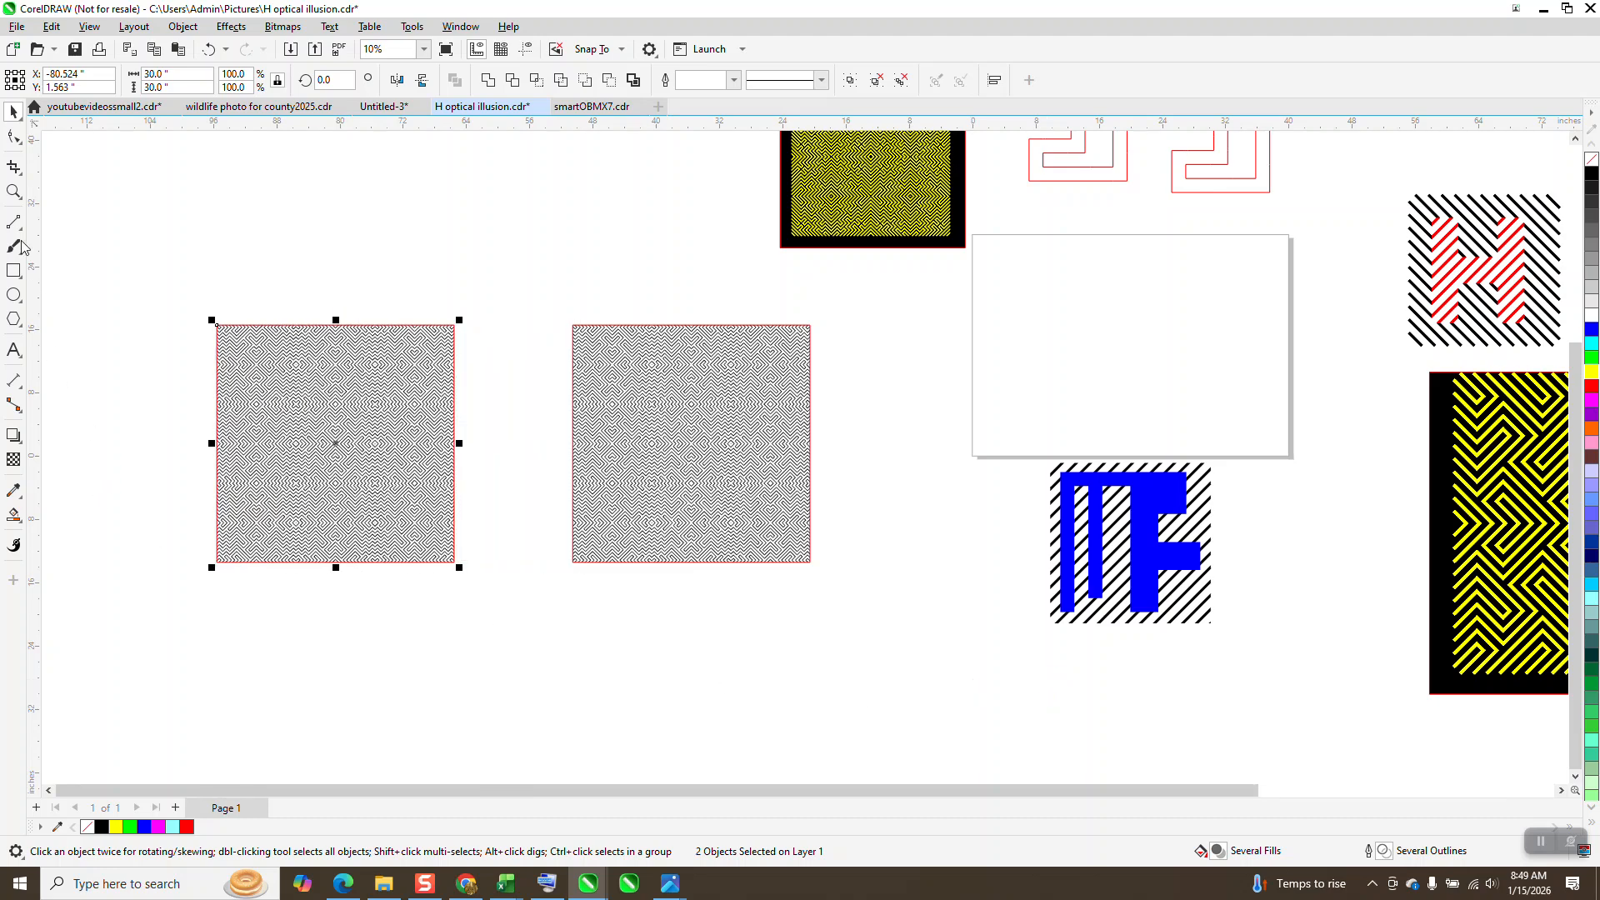
Step: Smart Fill the diamond and chevron stripes at the centre of the original pattern in blue without an outline, and undo the last fill
{"action": "left_click", "coordinate": [13, 192]}
{"action": "left_click_drag", "start_coordinate": [546, 360], "coordinate": [885, 571]}
{"action": "left_click", "coordinate": [13, 515]}
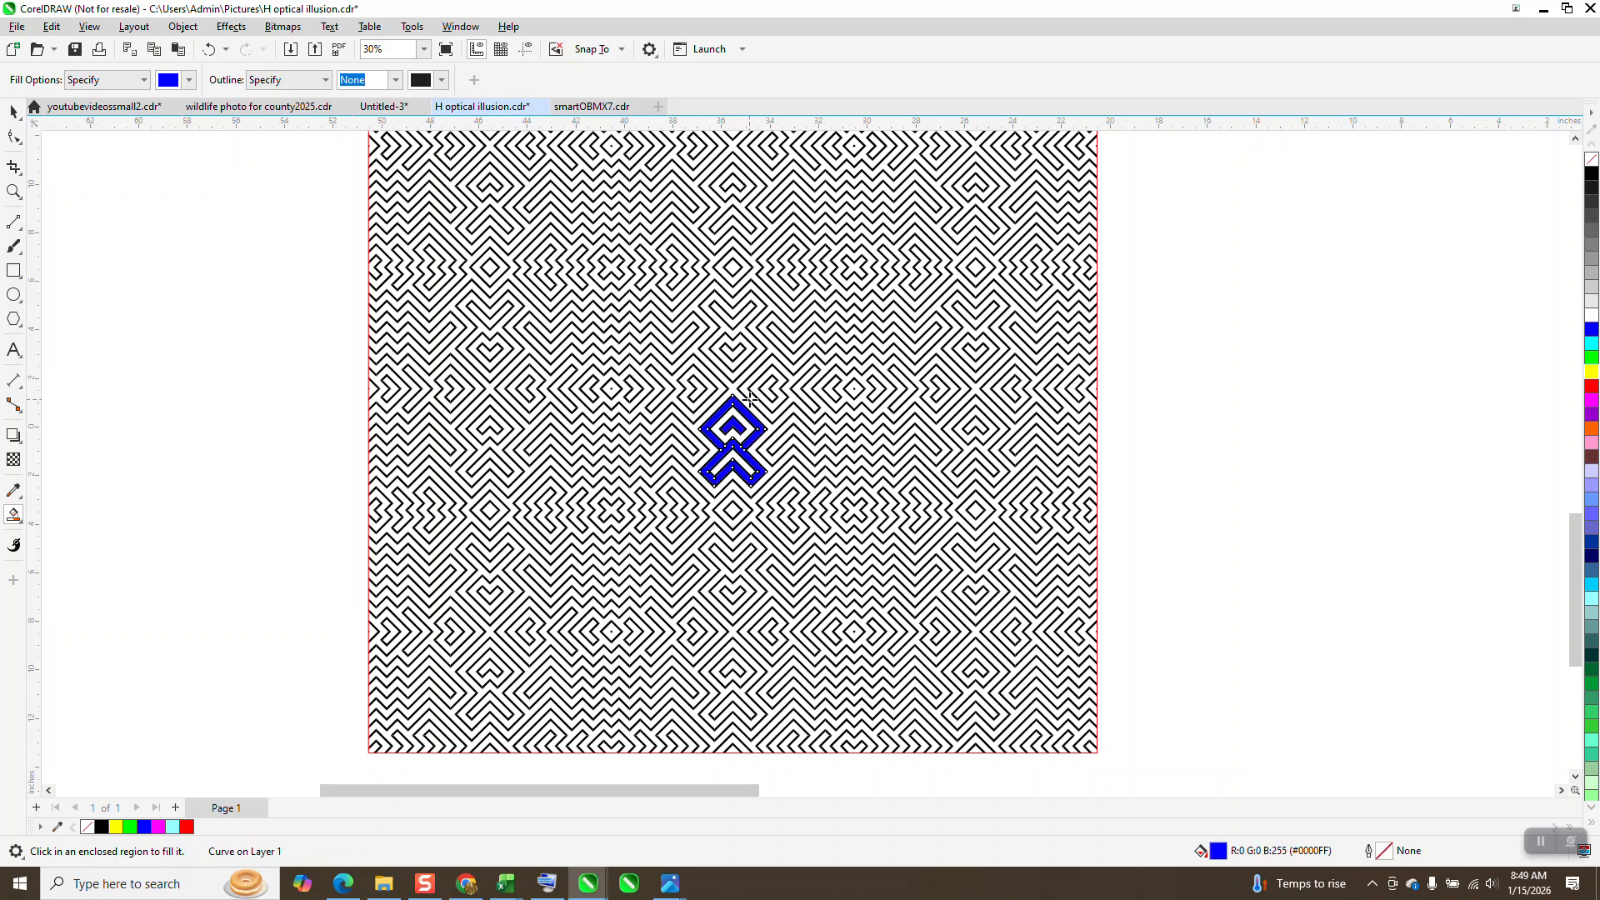
{"action": "left_click", "coordinate": [208, 50]}
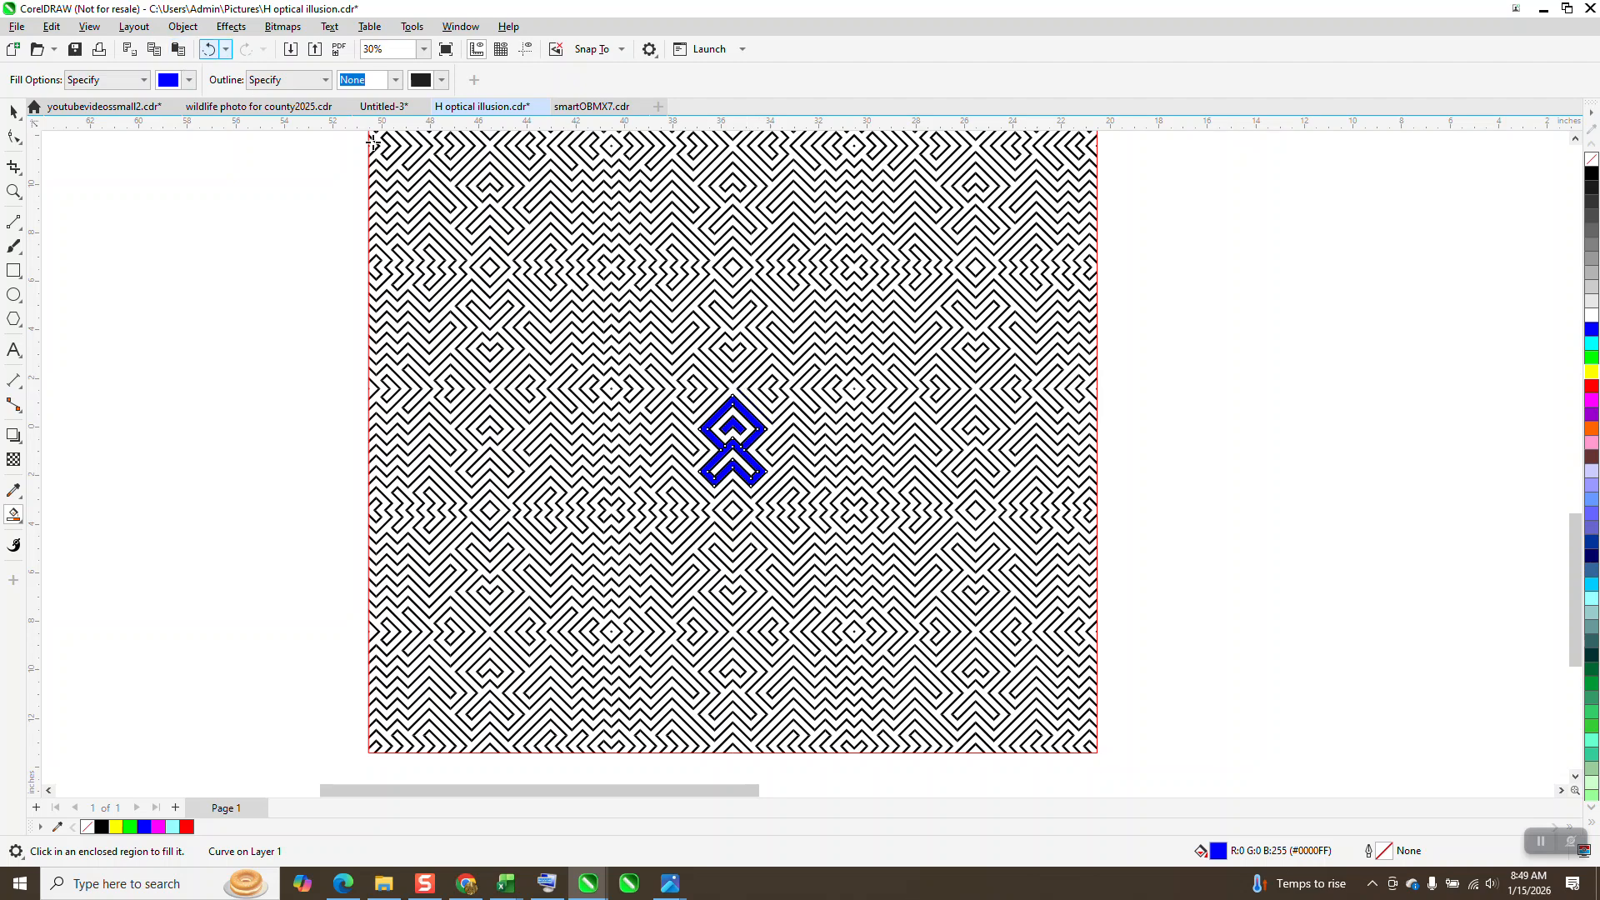
{"action": "left_click", "coordinate": [14, 191]}
{"action": "left_click_drag", "start_coordinate": [339, 265], "coordinate": [1273, 717]}
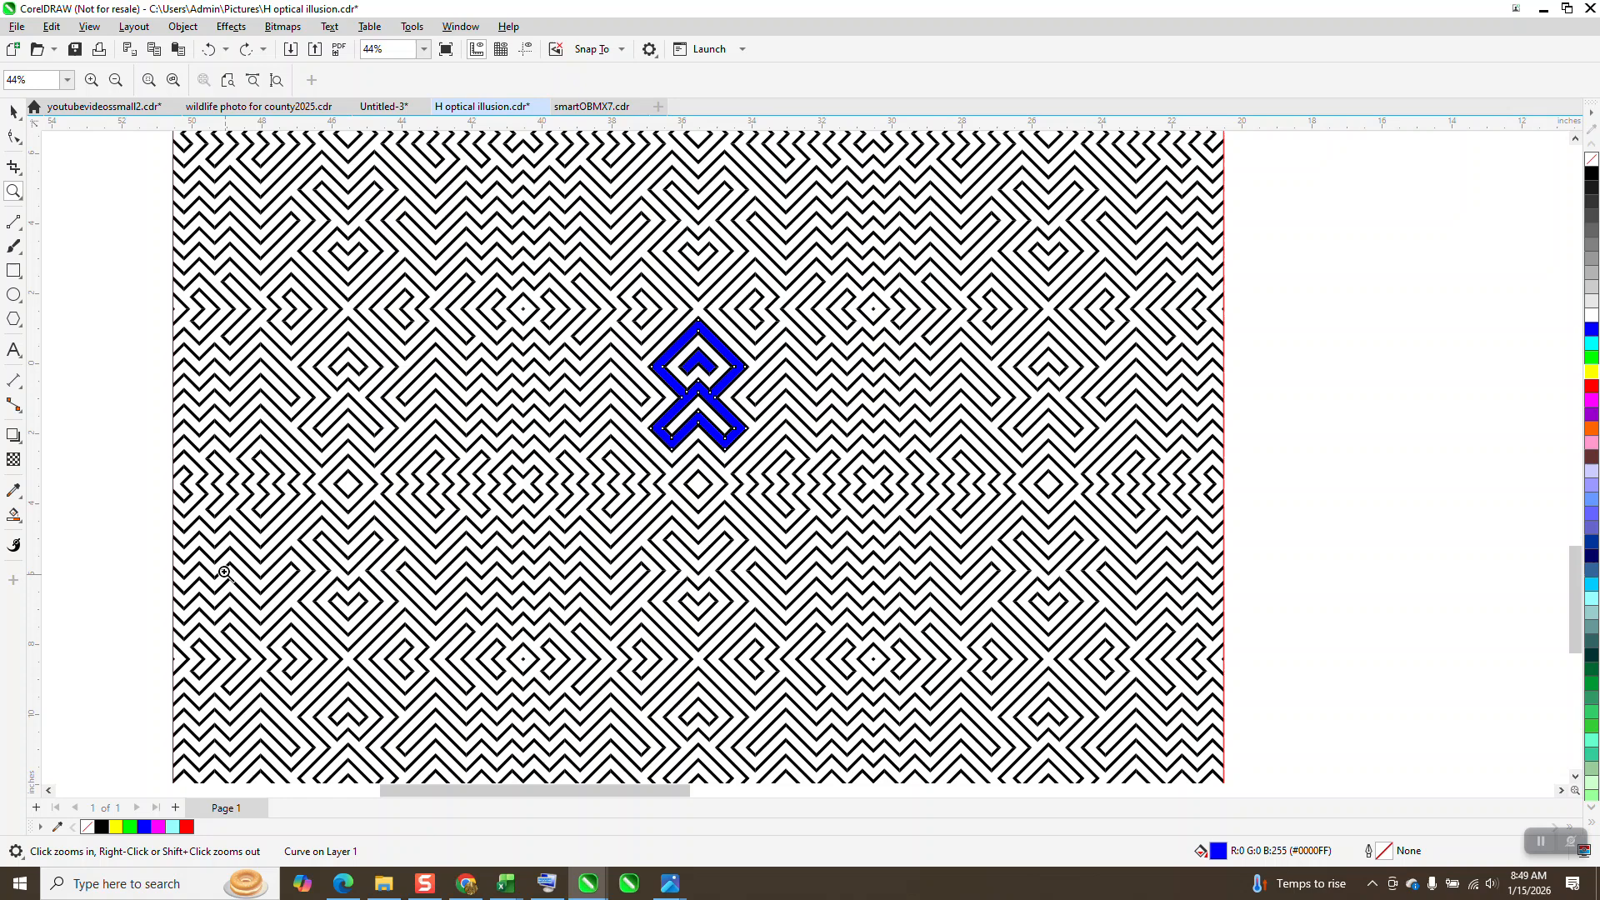
Step: Smart Fill the linked-diamond bands on both sides of the blue central motif and the zigzag stripes below them in blue without an outline
{"action": "left_click", "coordinate": [13, 515]}
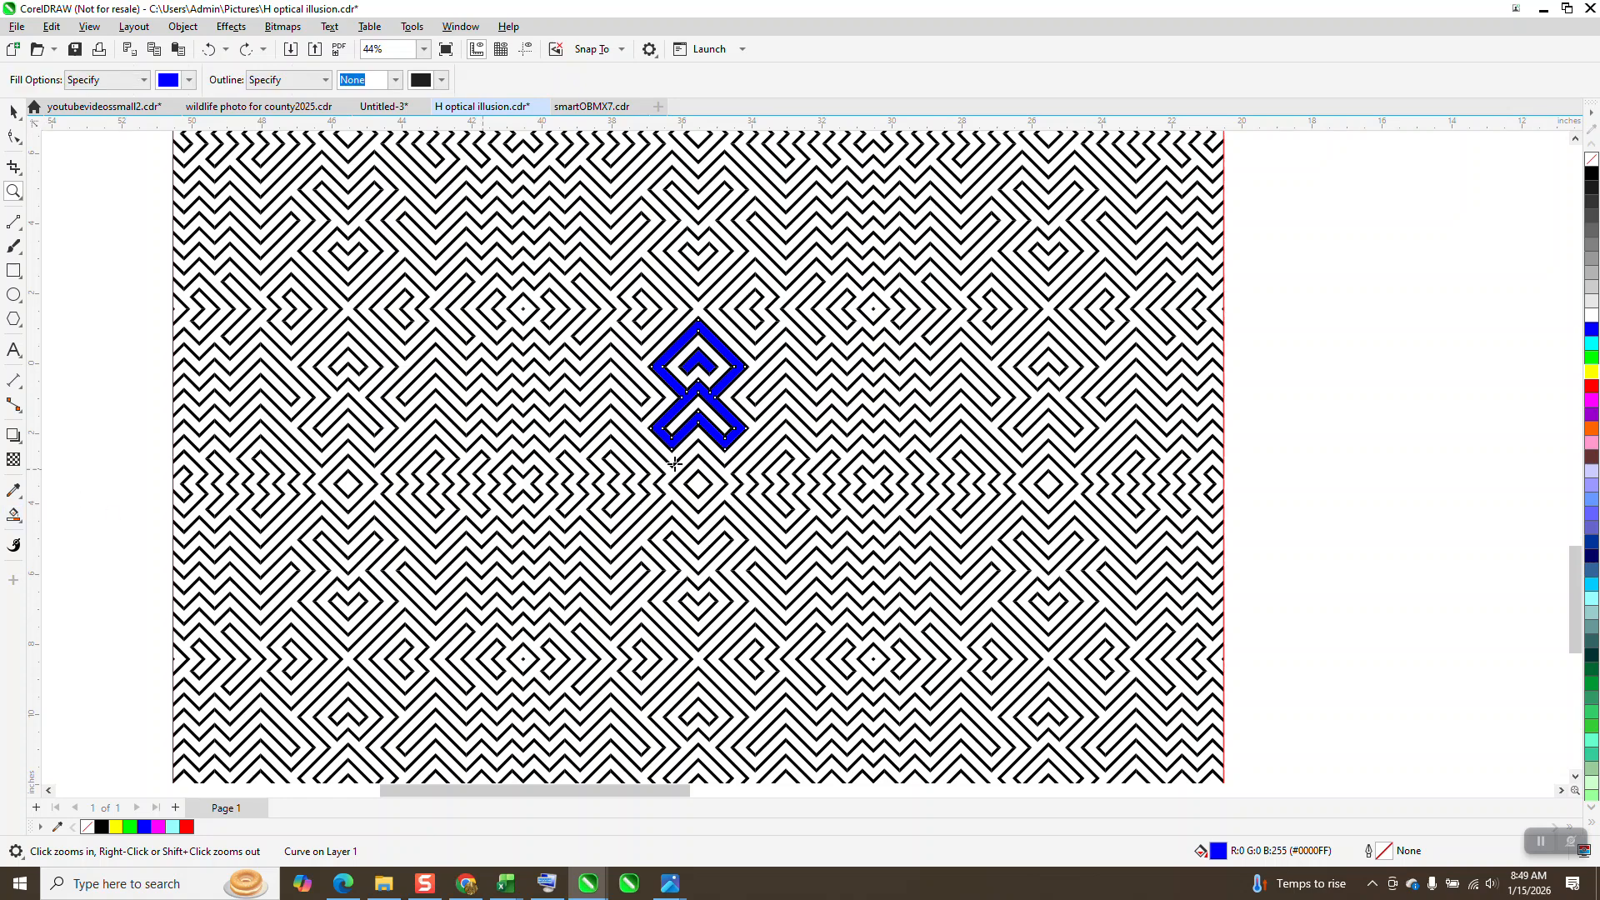
{"action": "left_click", "coordinate": [753, 351]}
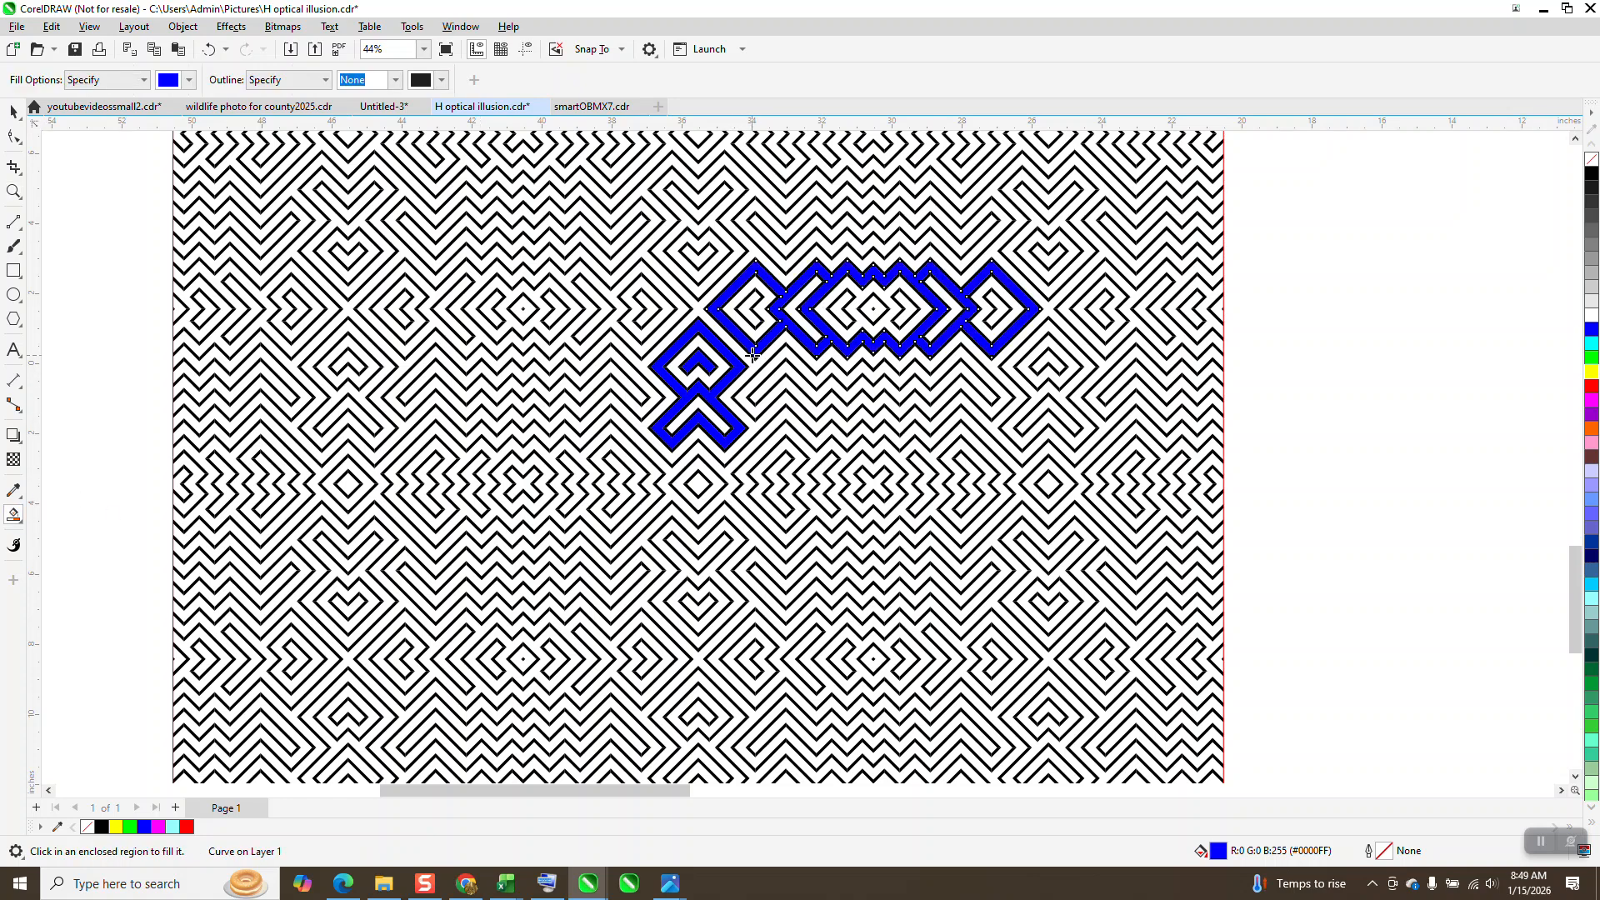
{"action": "left_click", "coordinate": [684, 308]}
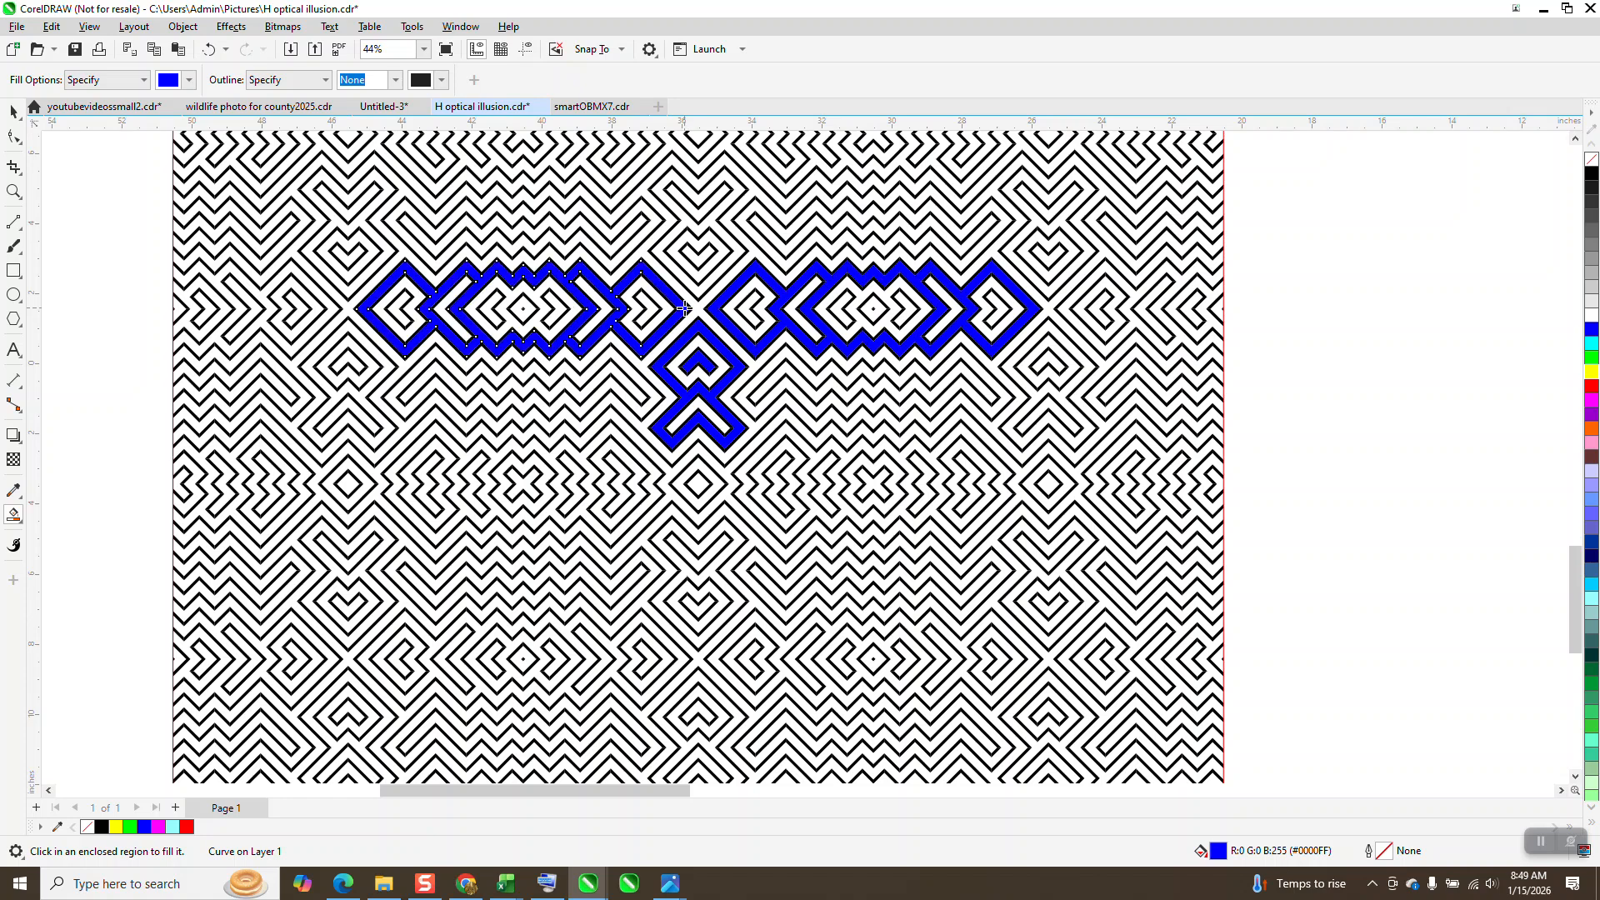
{"action": "left_click", "coordinate": [654, 400]}
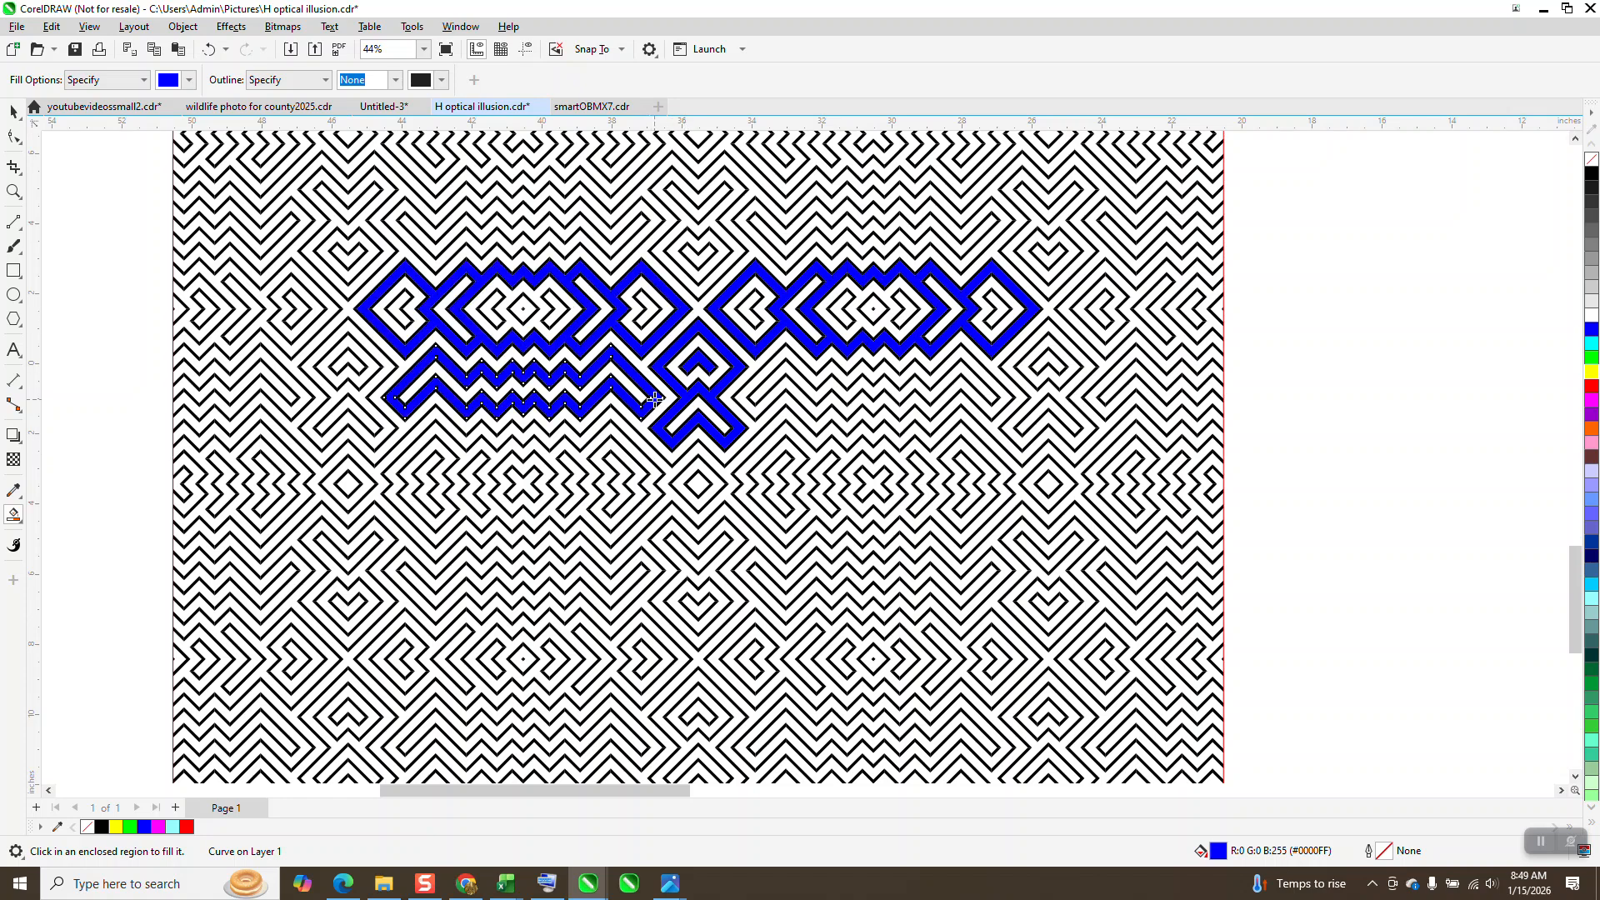
{"action": "left_click", "coordinate": [763, 374]}
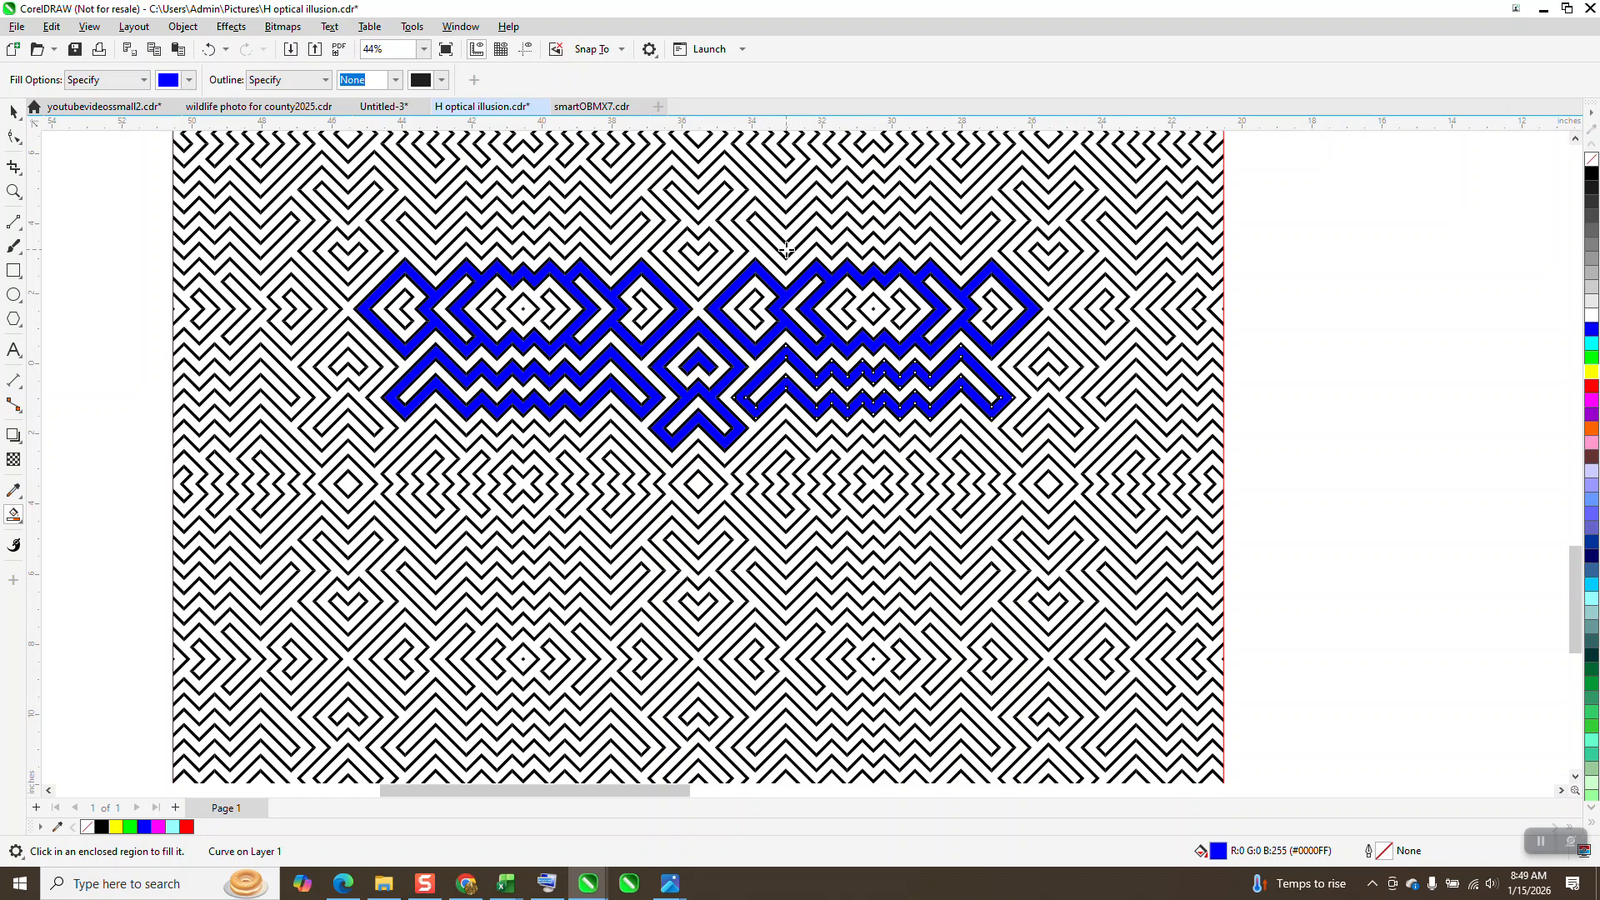
Step: Smart Fill the zigzags above the linked diamonds, the central stripe between them, and the full-width diamond band beneath in blue
{"action": "left_click", "coordinate": [613, 259]}
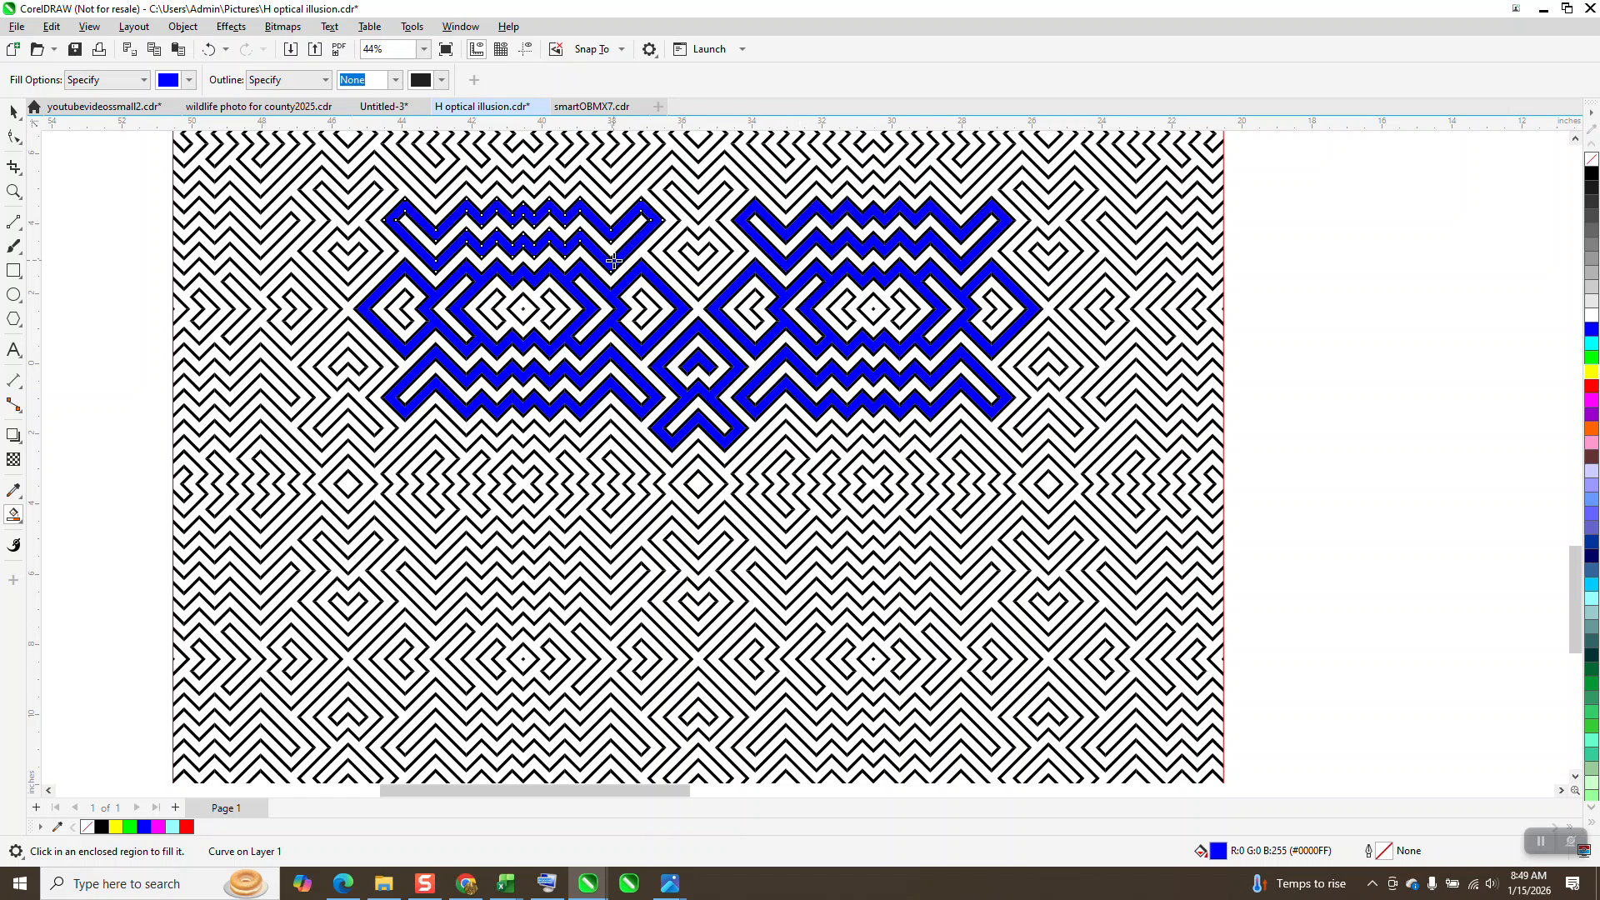
{"action": "left_click", "coordinate": [704, 286]}
{"action": "left_click", "coordinate": [704, 450]}
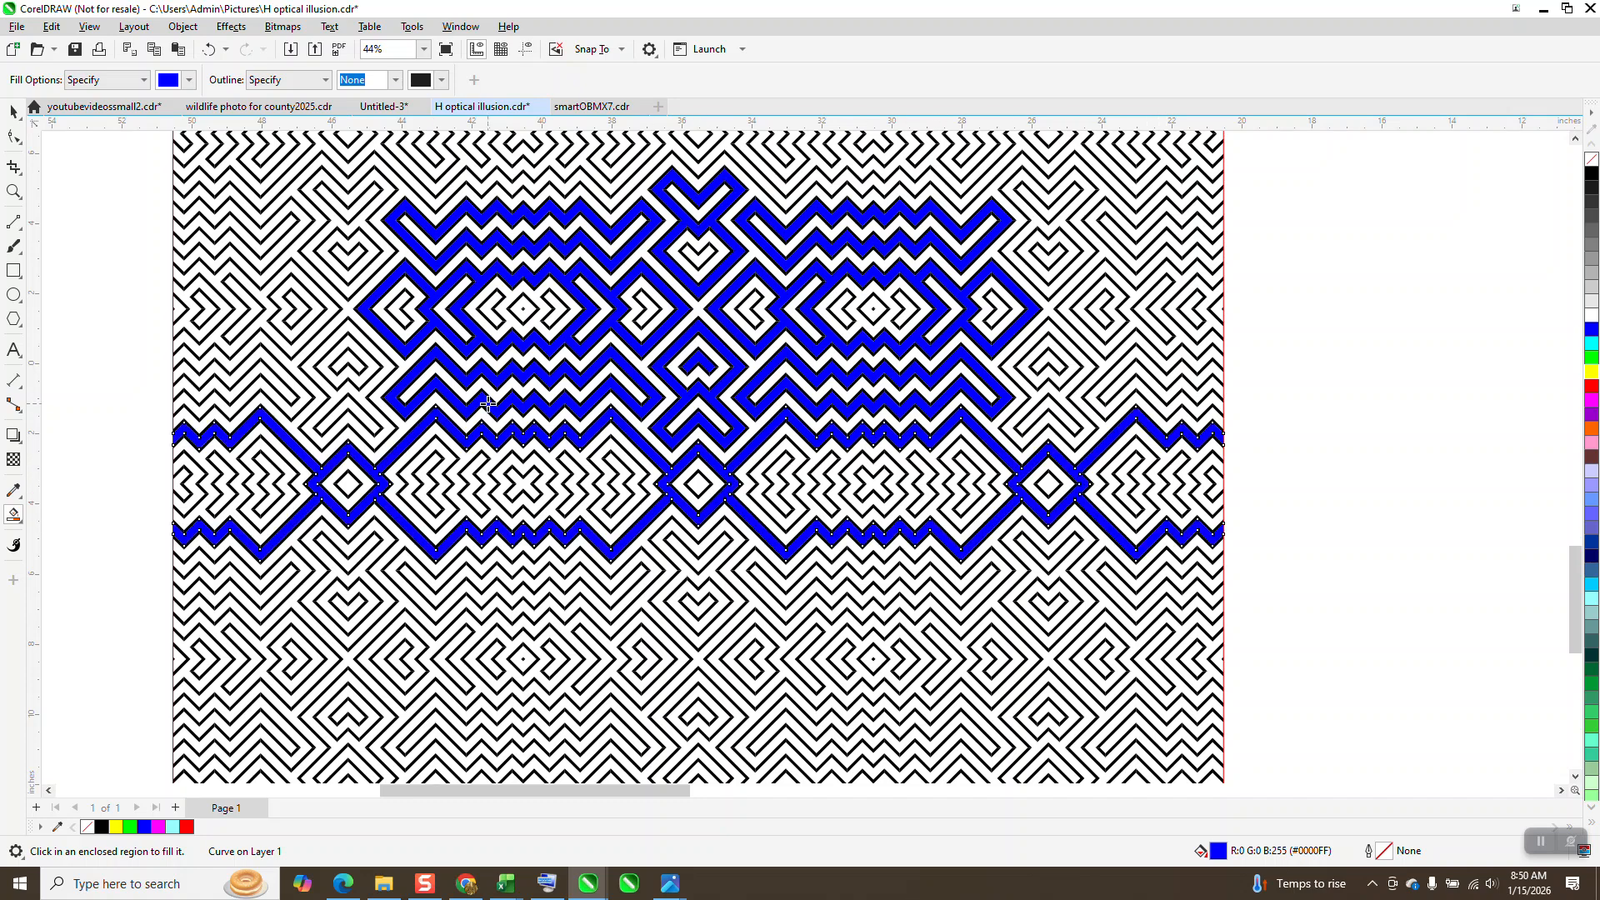
Step: Smart Fill the small central and left diamonds in the full-width band, plus the nested zigzag shapes between them, in blue
{"action": "left_click", "coordinate": [699, 483]}
{"action": "left_click", "coordinate": [353, 485]}
{"action": "left_click", "coordinate": [439, 451]}
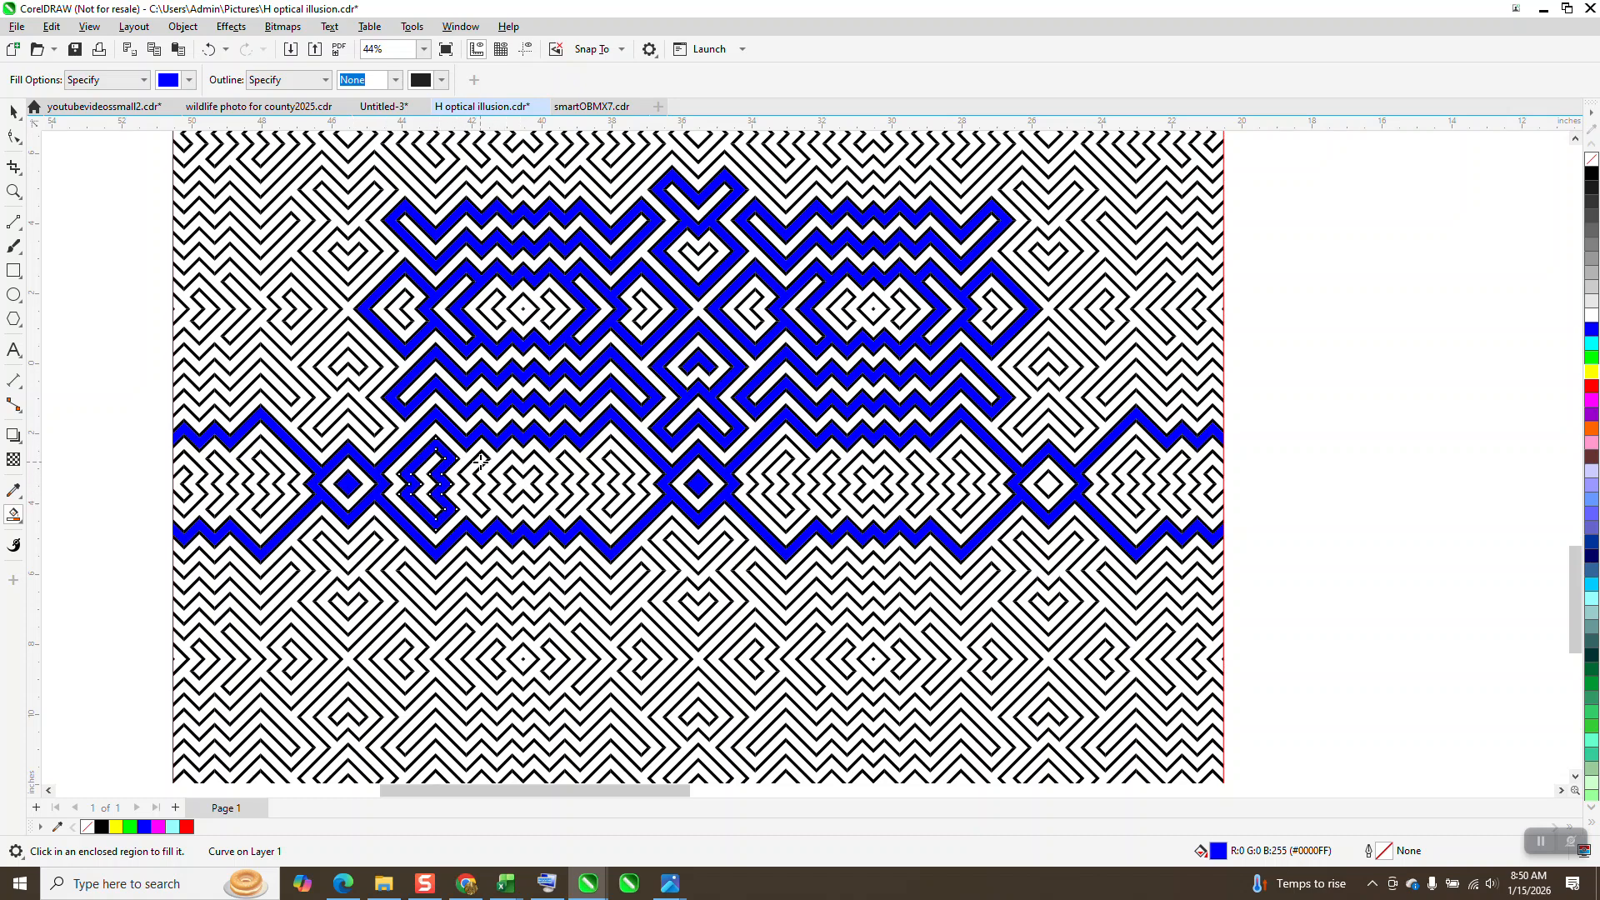
{"action": "left_click", "coordinate": [478, 461]}
{"action": "left_click", "coordinate": [517, 460]}
{"action": "left_click", "coordinate": [569, 461]}
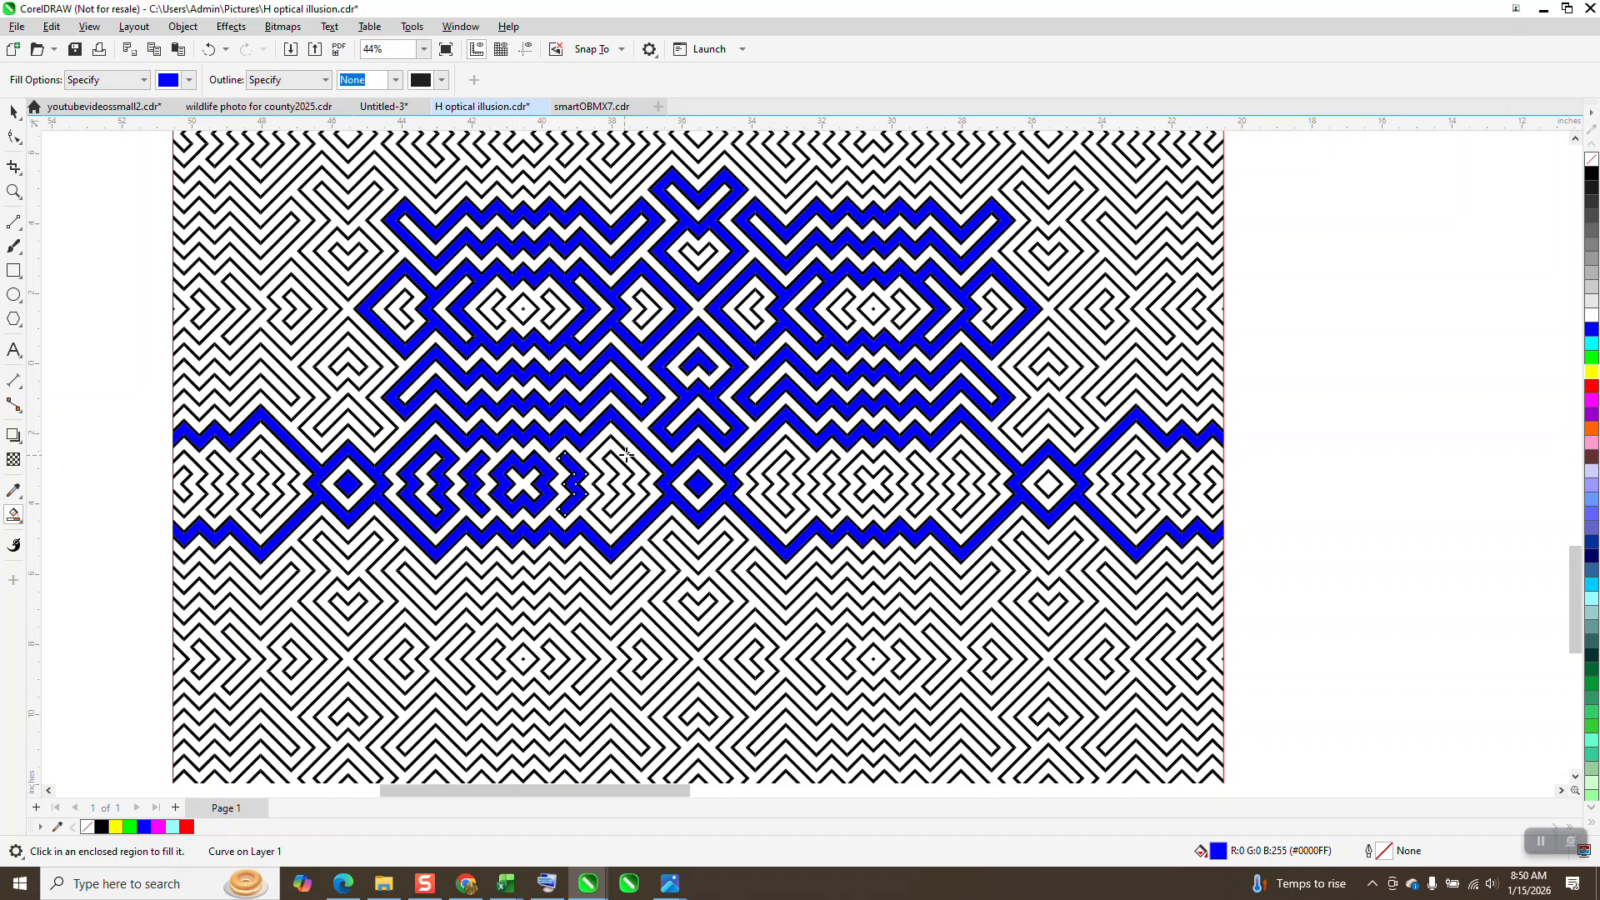
{"action": "left_click", "coordinate": [626, 455]}
Step: Inspect the partly blue pattern as a whole, followed by a close look at the unfilled stripes above the coloured area
{"action": "scroll", "coordinate": [594, 458], "scroll_direction": "down", "scroll_amount": 2}
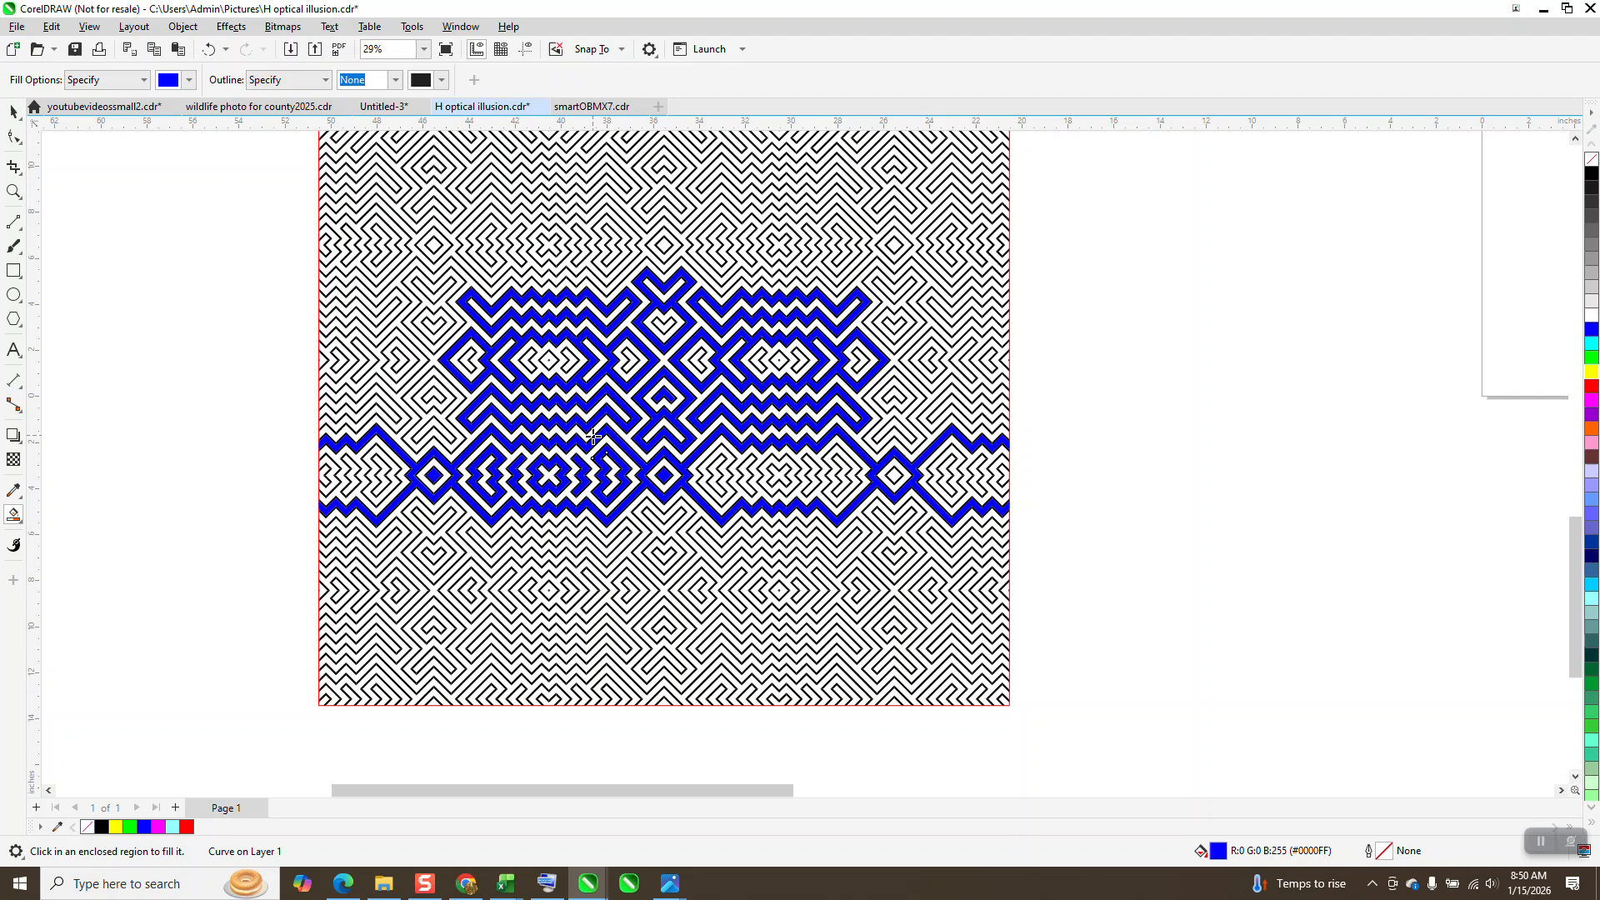
{"action": "left_click", "coordinate": [12, 109]}
{"action": "scroll", "coordinate": [583, 243], "scroll_direction": "down", "scroll_amount": 2}
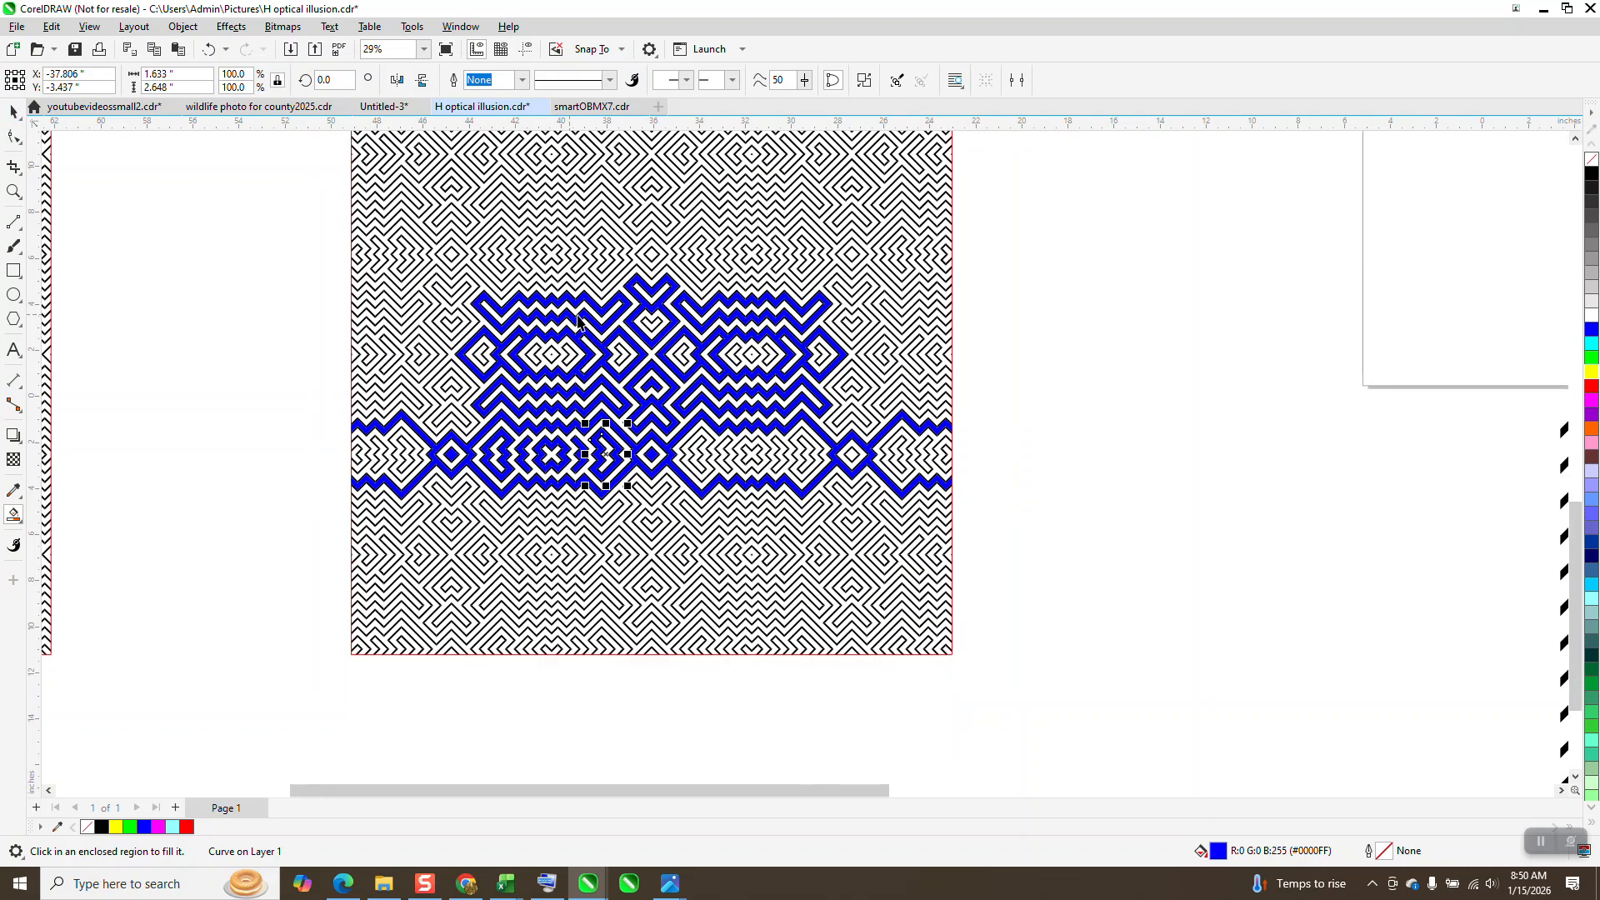
{"action": "left_click", "coordinate": [9, 194]}
{"action": "left_click_drag", "start_coordinate": [472, 211], "coordinate": [547, 252]}
{"action": "scroll", "coordinate": [654, 288], "scroll_direction": "down", "scroll_amount": 9}
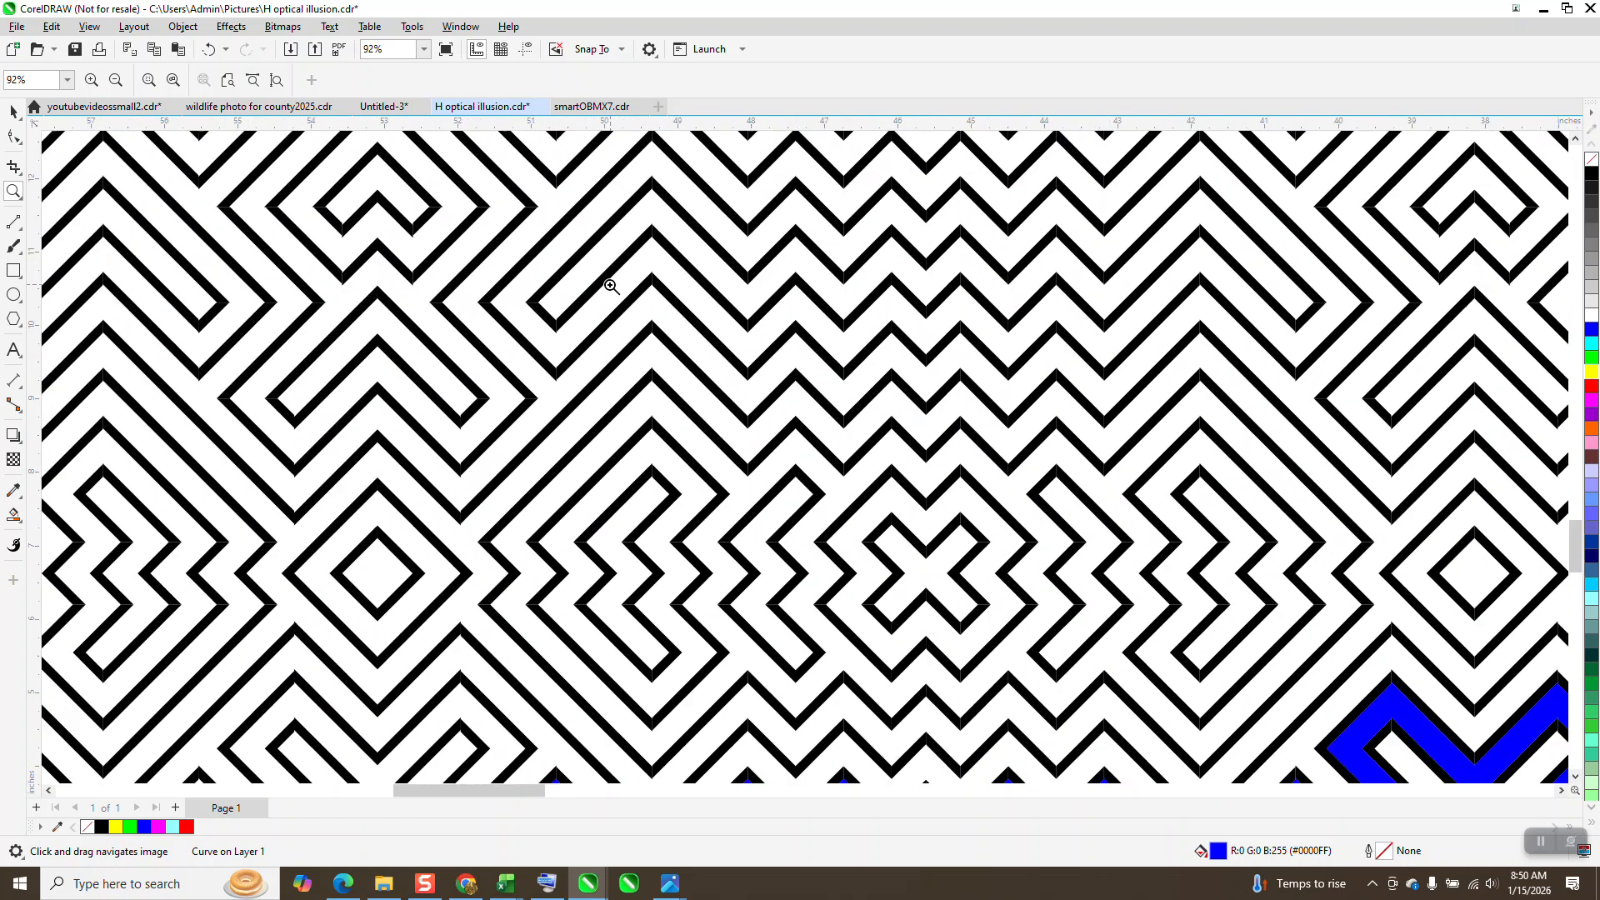